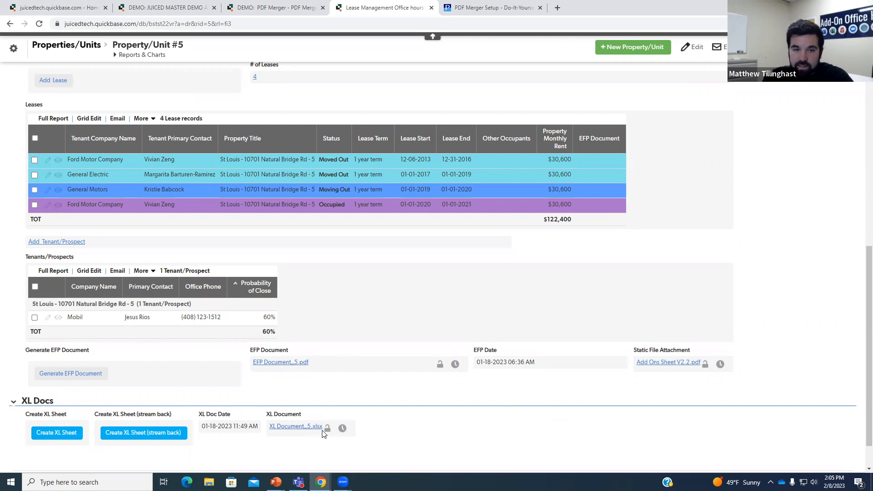
- Change the Generate EFP Document formula's &docfmt from pdf to docx and save the field
right_click(147, 379)
click(178, 366)
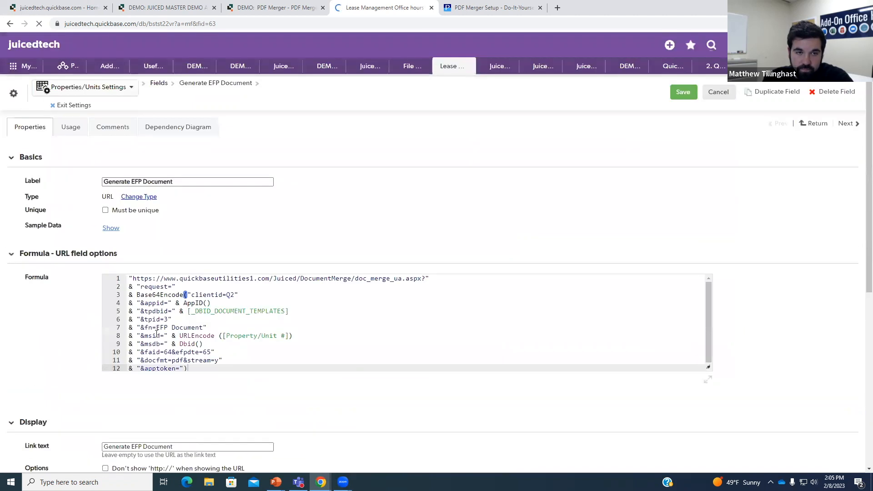
click(185, 360)
key(BackSpace)
key(BackSpace)
key(BackSpace)
text(doc)
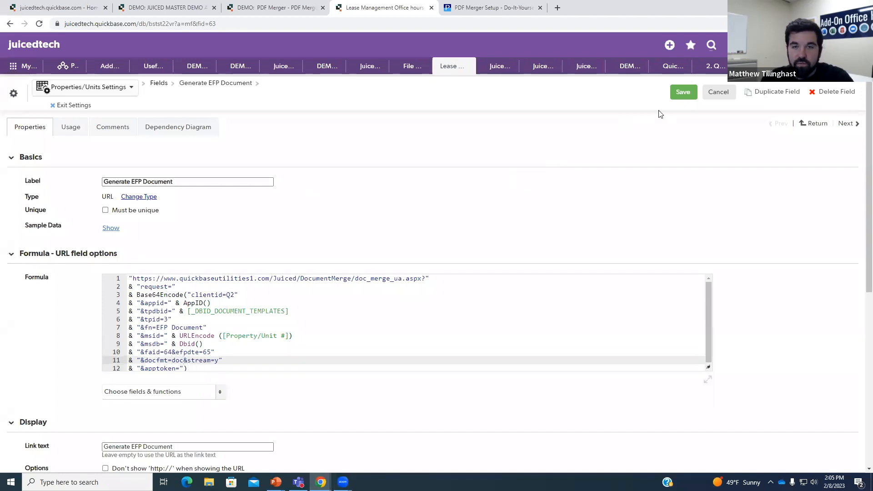
text(x)
click(683, 94)
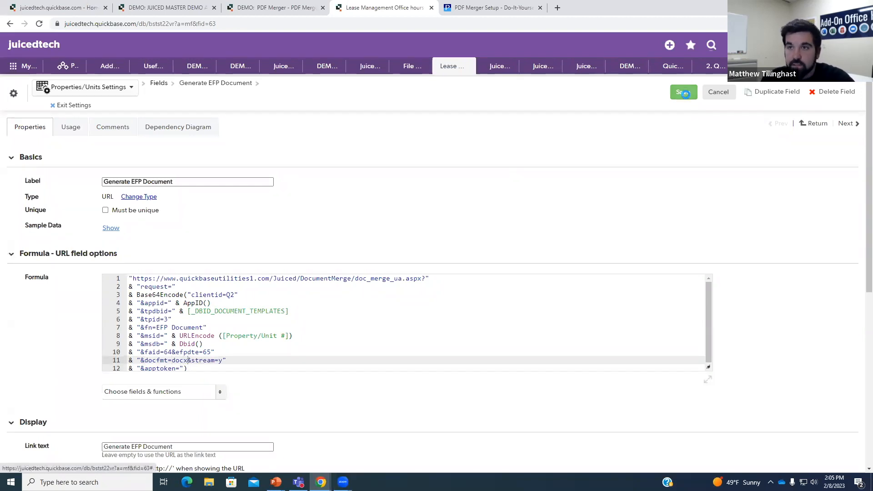
- Generate the EFP document for this property
scroll(158, 341, down, 4)
scroll(158, 341, down, 4)
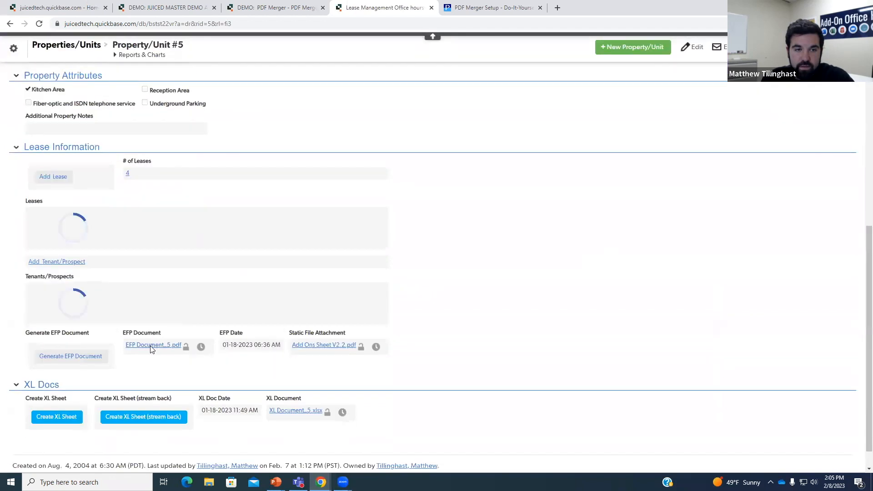
scroll(114, 364, down, 3)
click(102, 342)
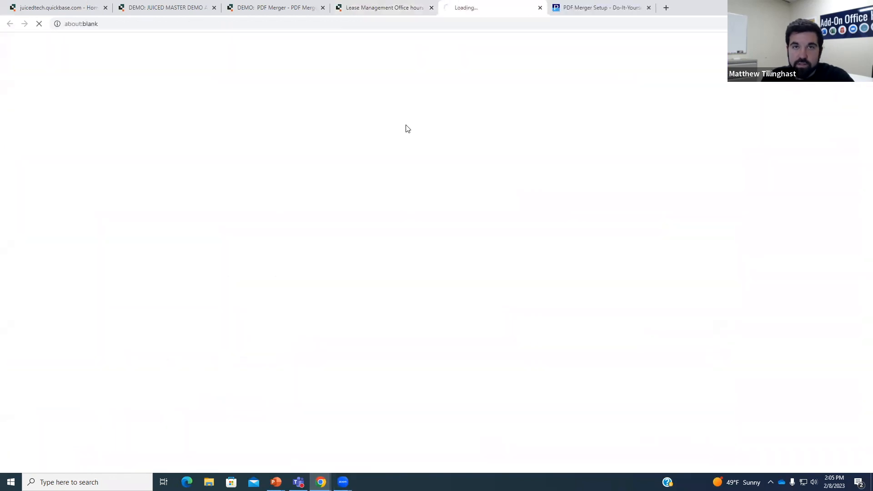
- Return to Property/Unit #5, dismiss the download notice and refresh the record
click(389, 8)
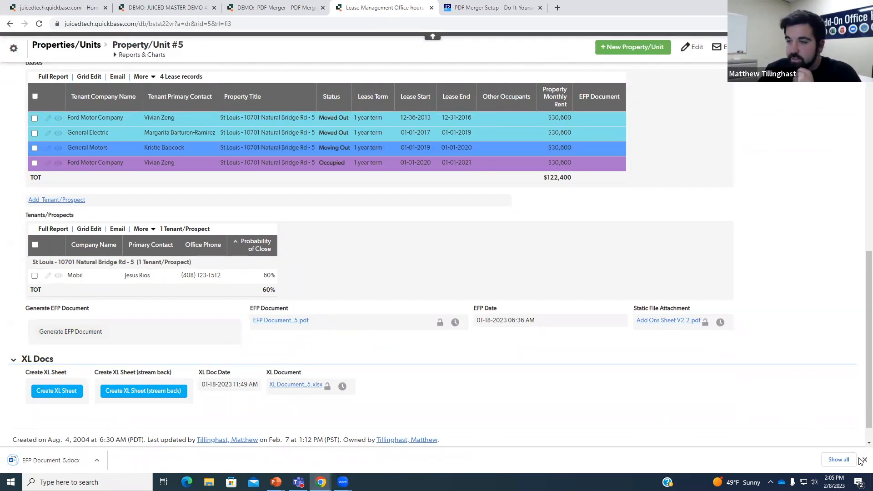
click(864, 460)
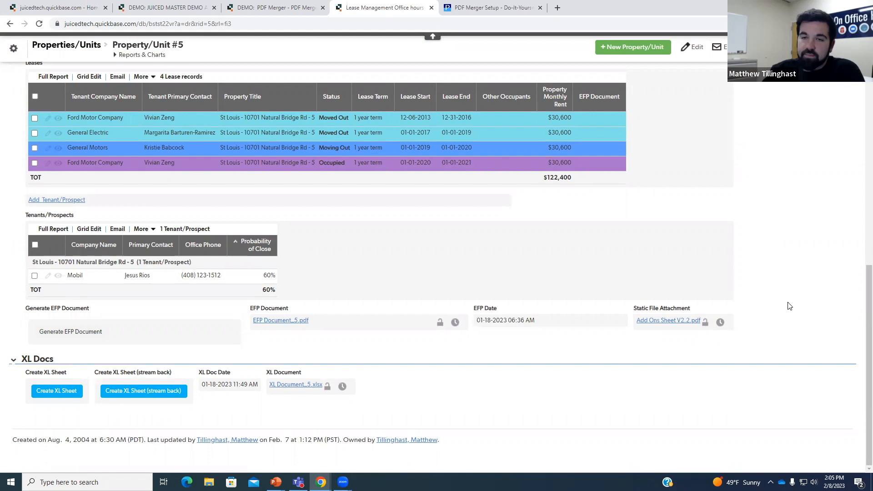
click(312, 387)
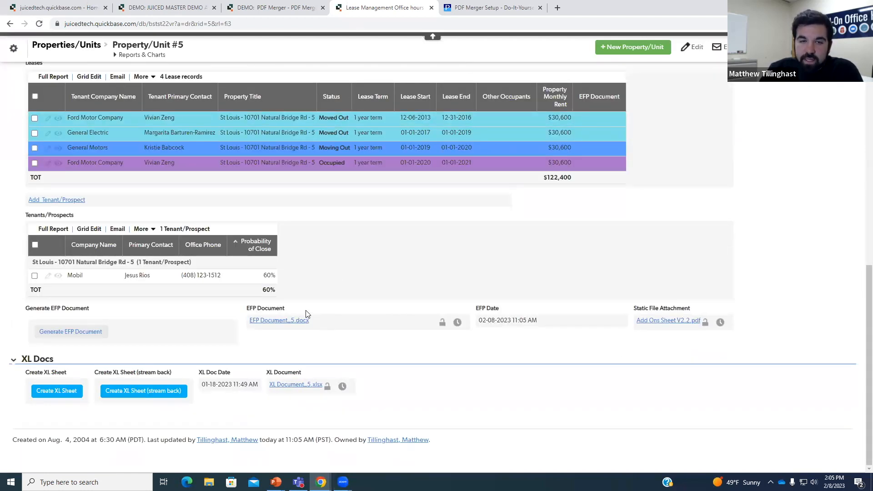
- Inspect the EFP Document, Static File Attachment and XL Document field options, then go to the PDF Merger demo
right_click(258, 309)
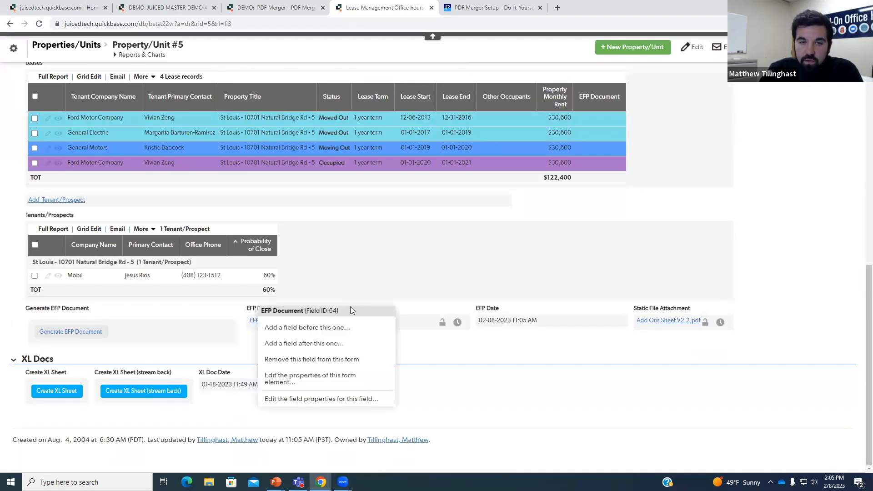
right_click(644, 312)
right_click(296, 377)
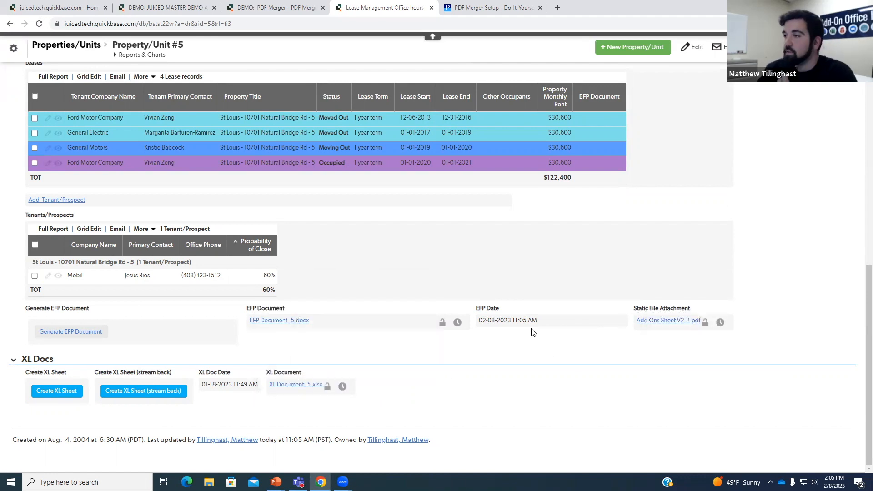
click(242, 6)
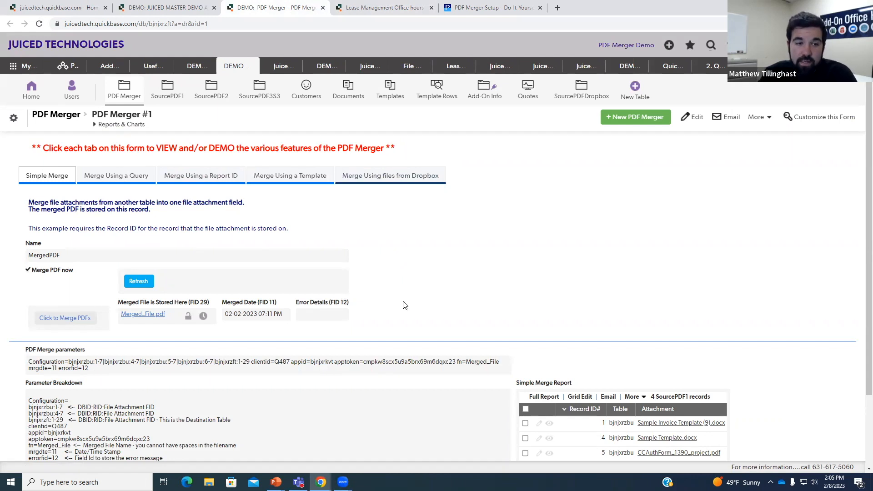
- Scroll the PDF Merger #1 form, then show the top of the Do-It-Yourself setup help page
scroll(405, 305, down, 2)
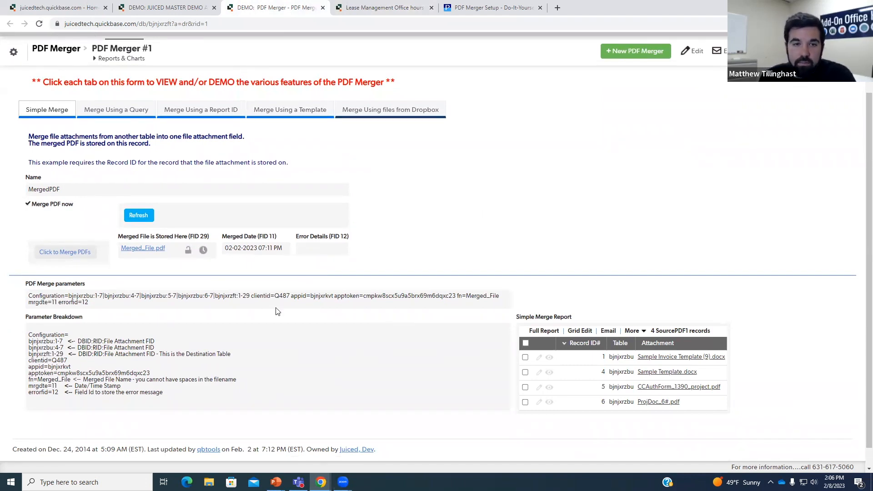
click(478, 6)
scroll(404, 221, up, 6)
scroll(404, 221, up, 2)
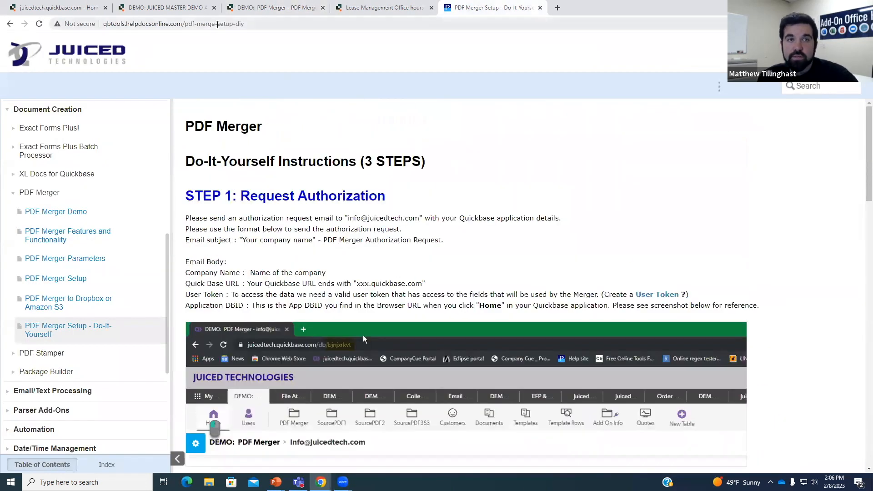
- Browse the top of the setup help page, briefly glancing back at the PDF Merger #1 record
click(218, 25)
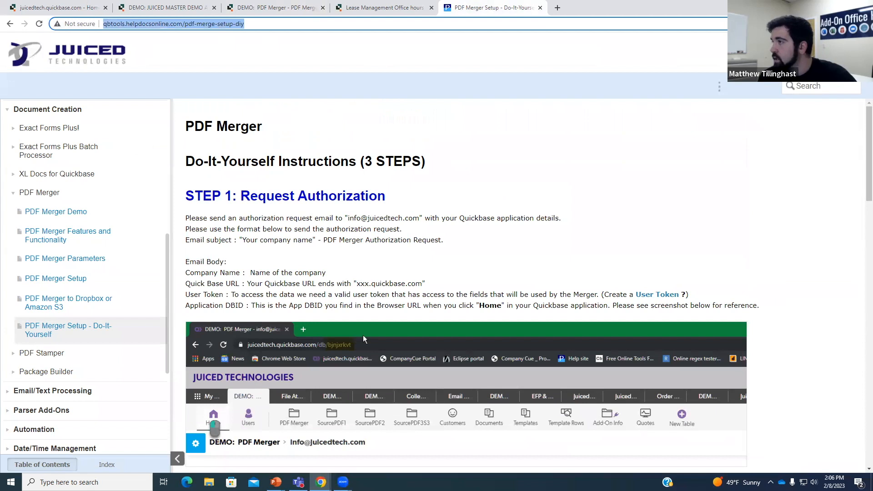
click(364, 336)
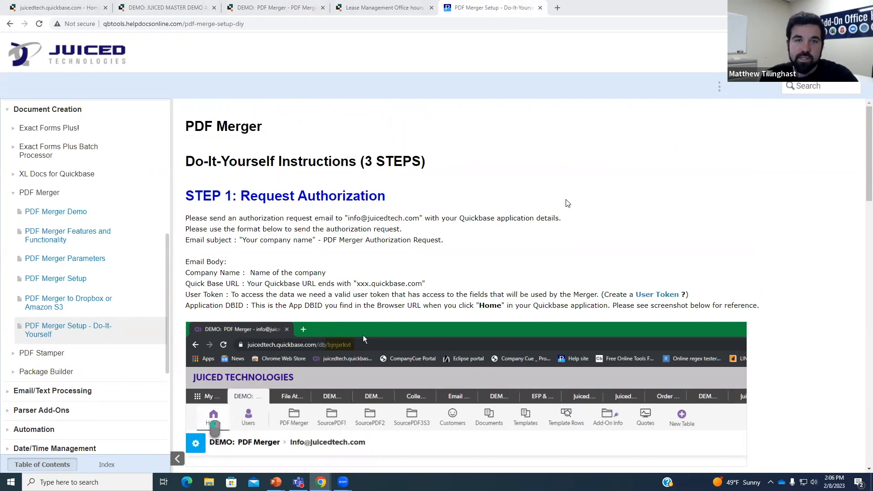
scroll(566, 203, down, 1)
scroll(568, 204, down, 2)
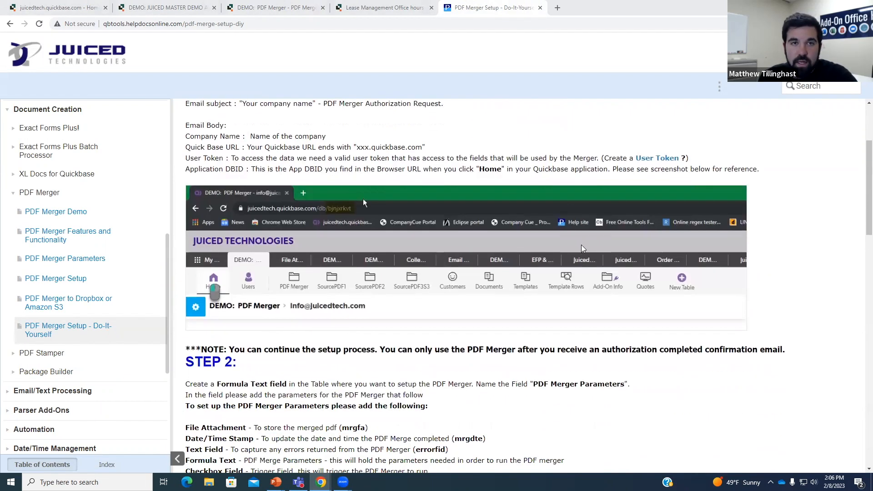
scroll(583, 249, up, 2)
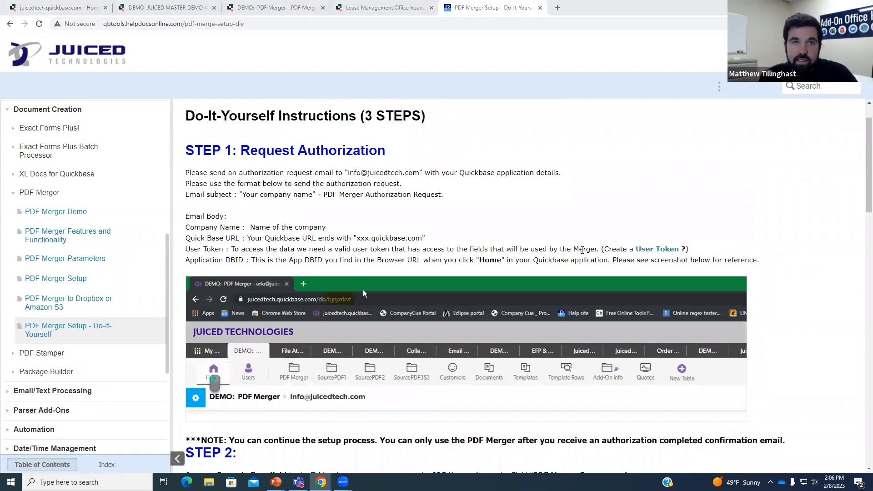
click(272, 7)
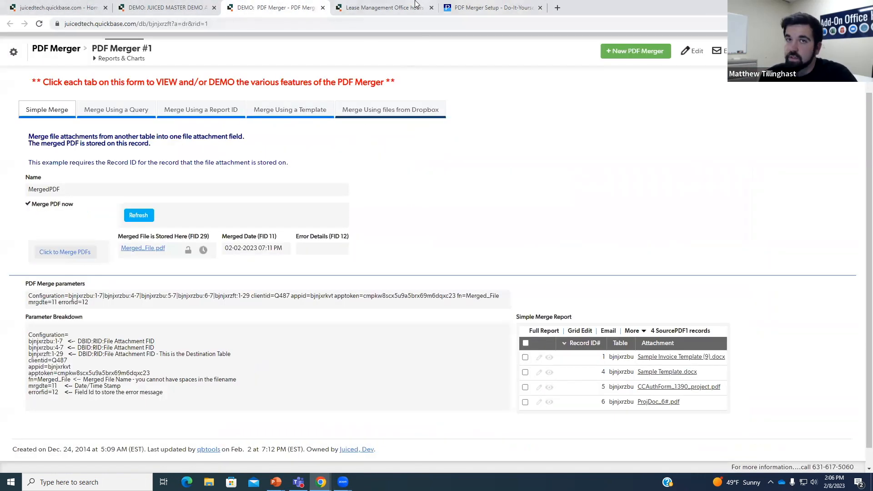
click(481, 9)
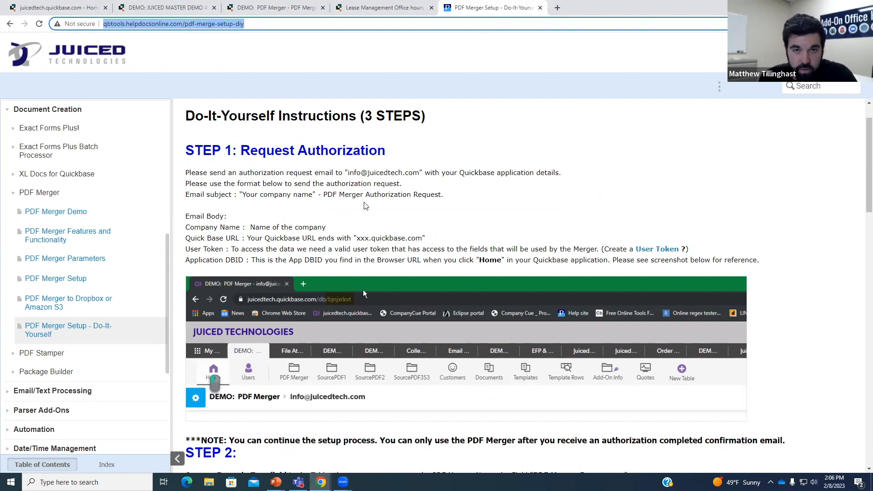
- Highlight the STEP 1: Request Authorization heading and the Email subject instruction, then return to PDF Merger #1
drag(190, 151, 378, 151)
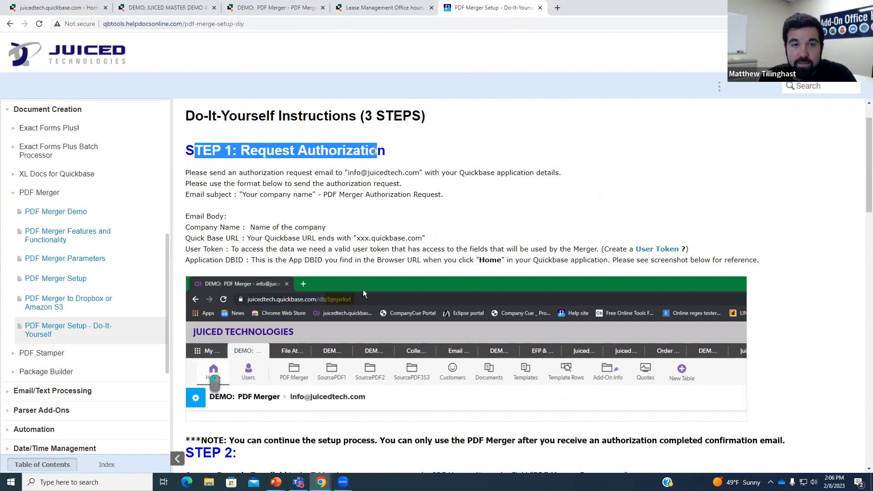
click(390, 160)
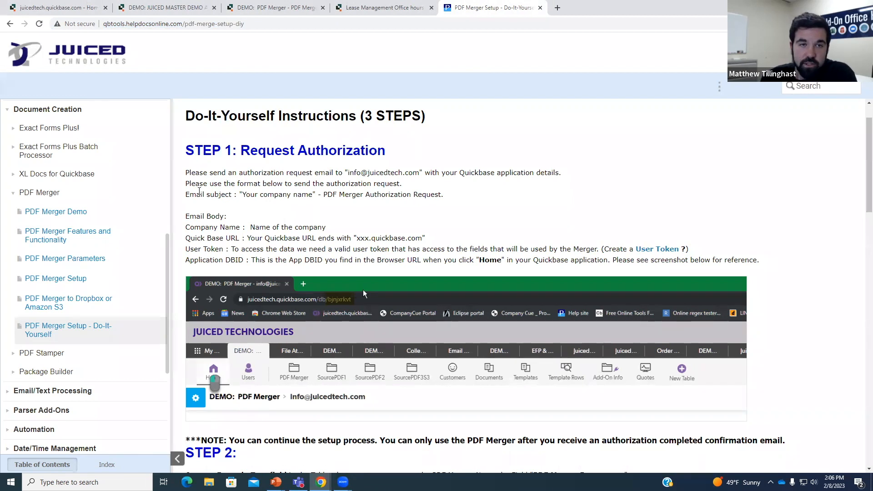
drag(187, 195, 236, 194)
click(238, 194)
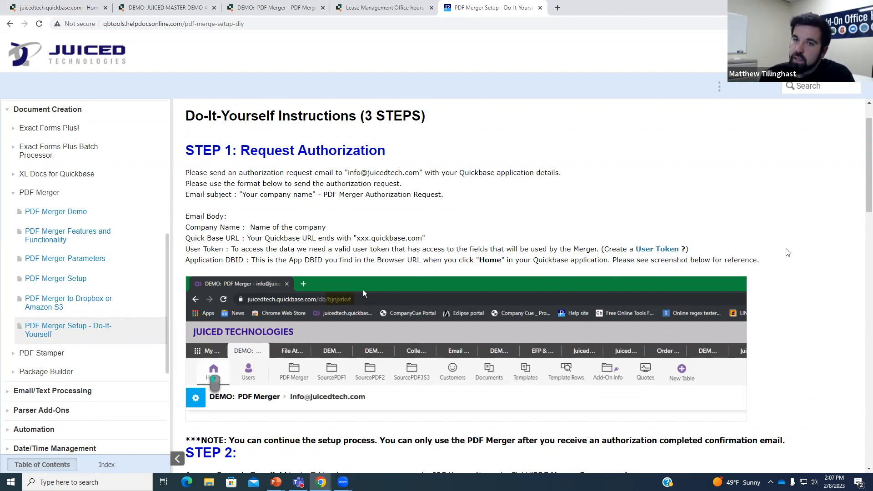
click(276, 9)
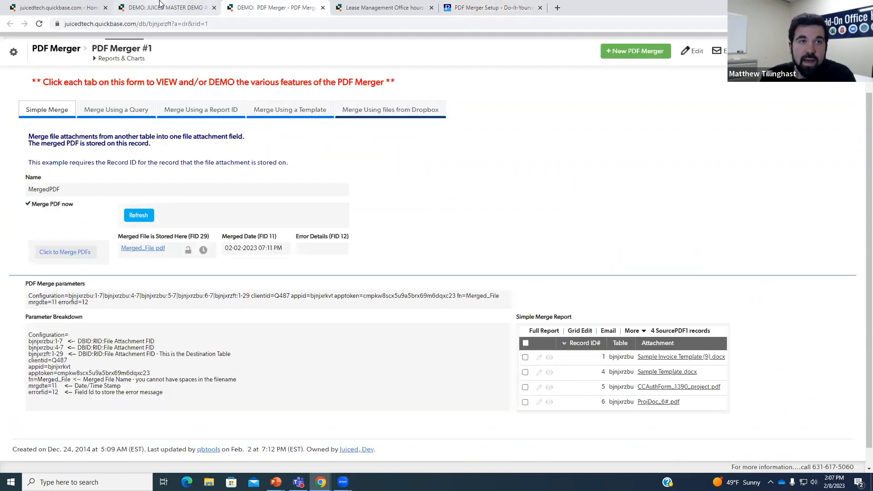
- From the Property/Unit #5 record, open the Lease Management app home page in a new tab
click(356, 5)
scroll(273, 227, up, 10)
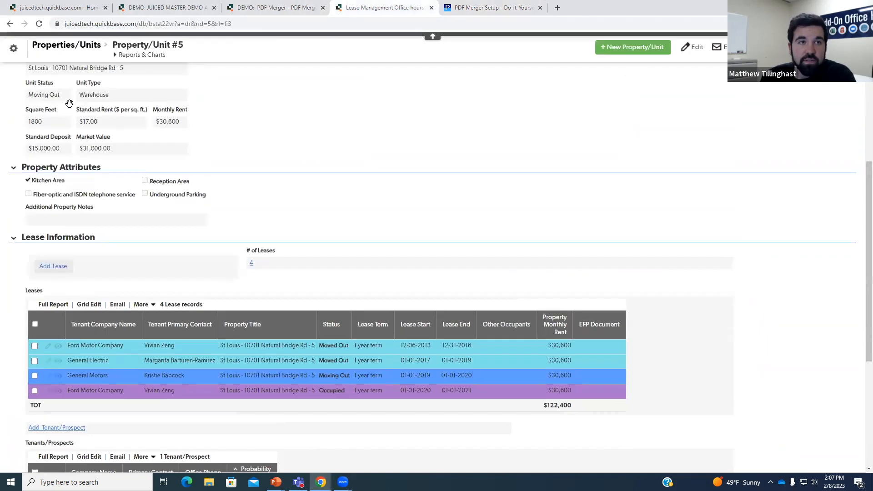
right_click(51, 92)
click(54, 95)
- Highlight the app's DBID in the web address, close that tab and return to the instructions
key(ctrl+Tab)
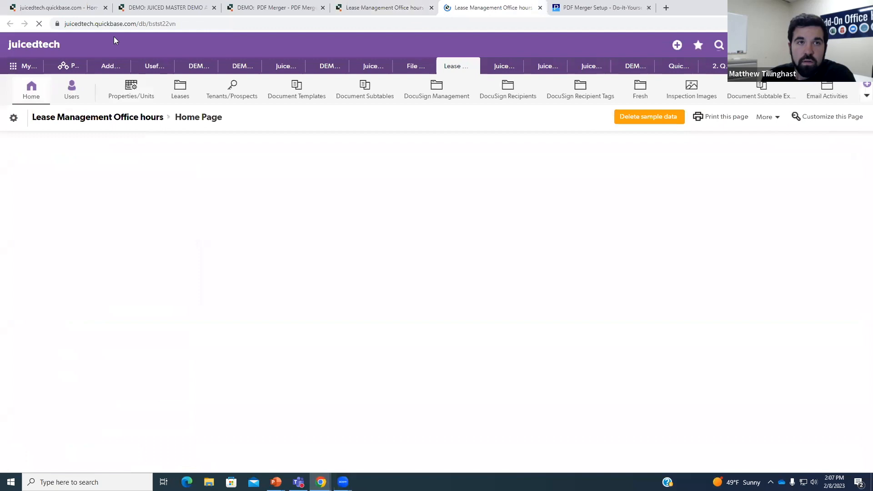
click(168, 24)
double_click(165, 23)
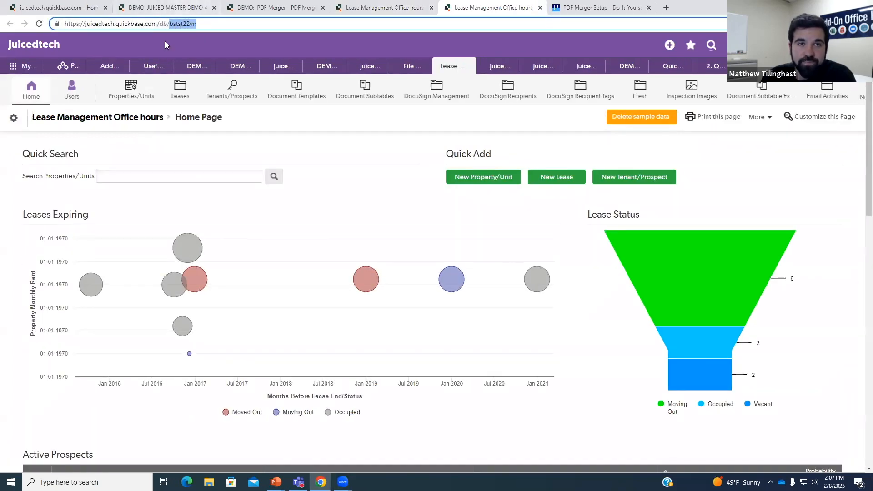
click(540, 8)
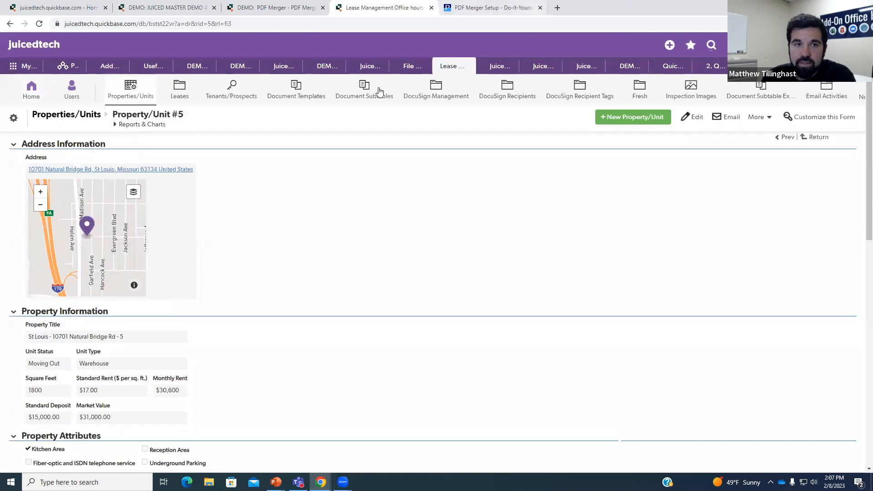
click(517, 9)
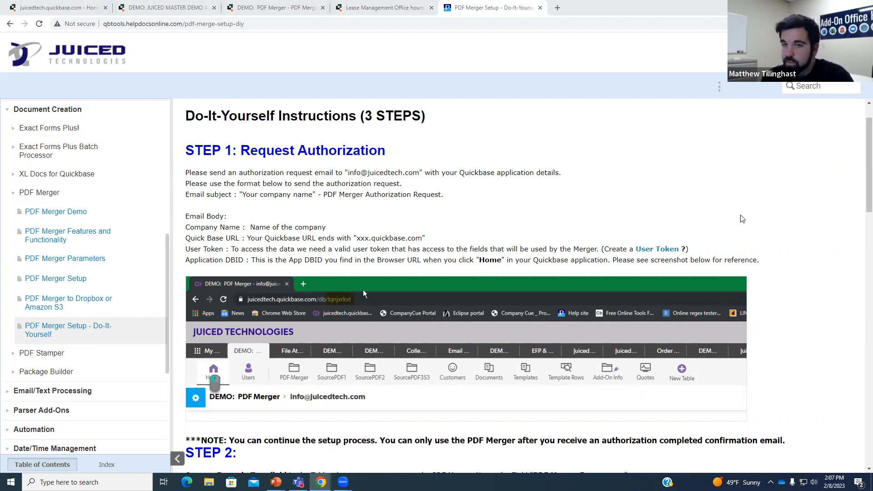
- Scroll the help page to Step 2's required fields list, then scroll through Property/Unit #5 in Quickbase
scroll(778, 253, down, 3)
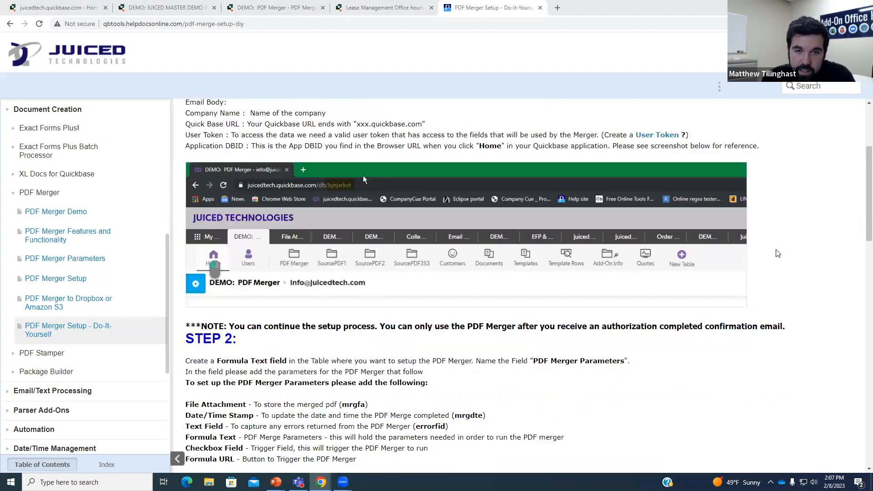
scroll(778, 254, down, 3)
scroll(778, 254, down, 2)
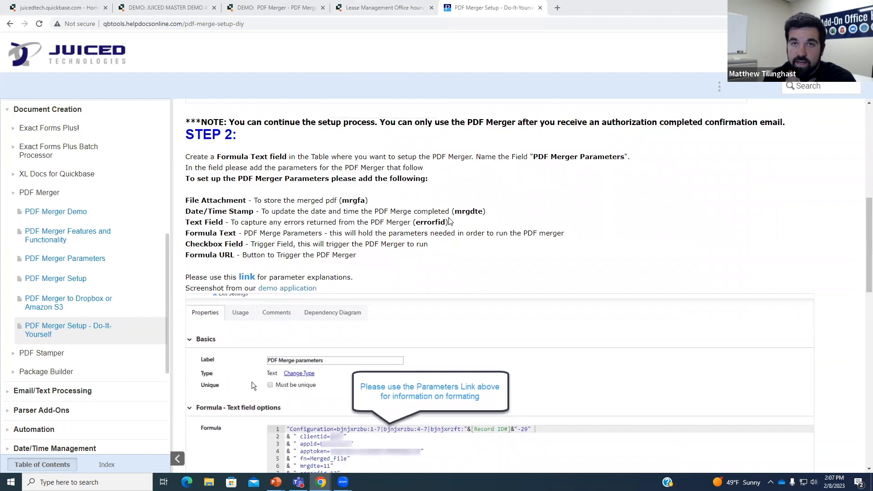
click(382, 7)
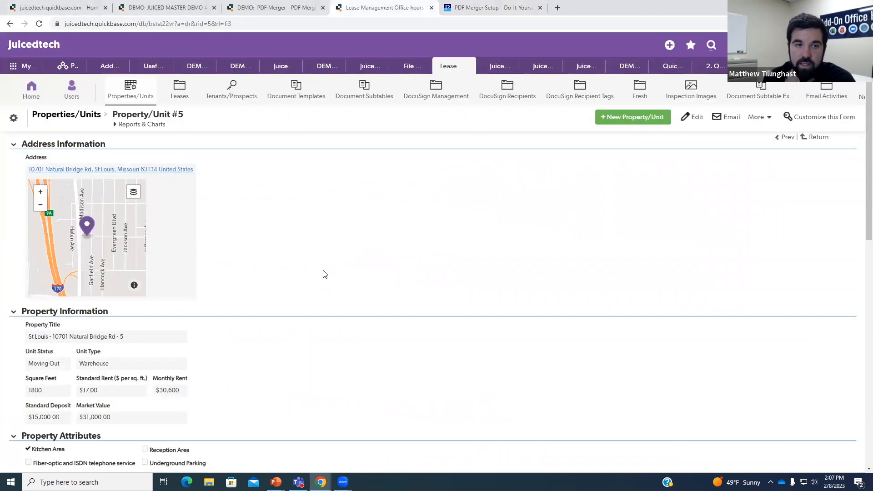
scroll(273, 218, down, 2)
scroll(267, 207, down, 2)
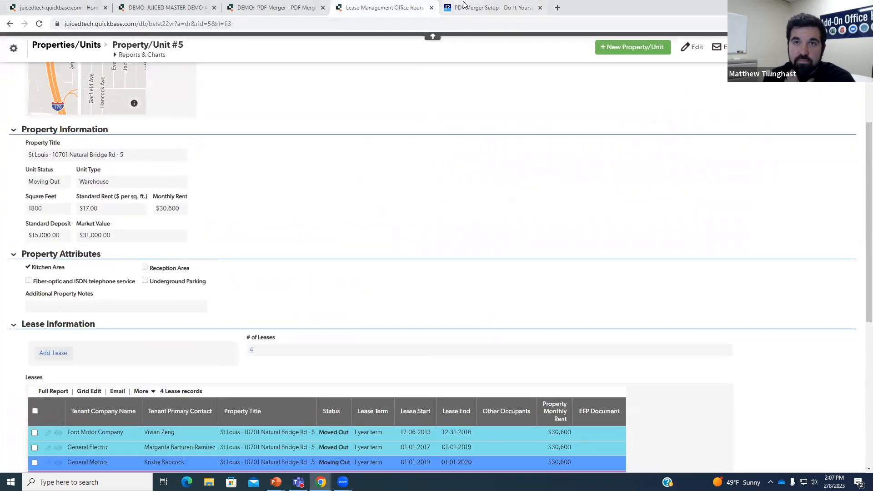
click(472, 8)
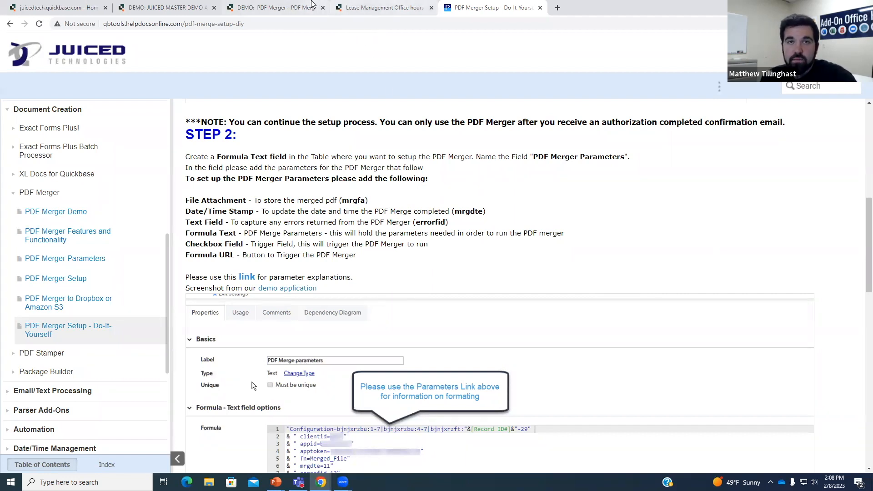
click(382, 7)
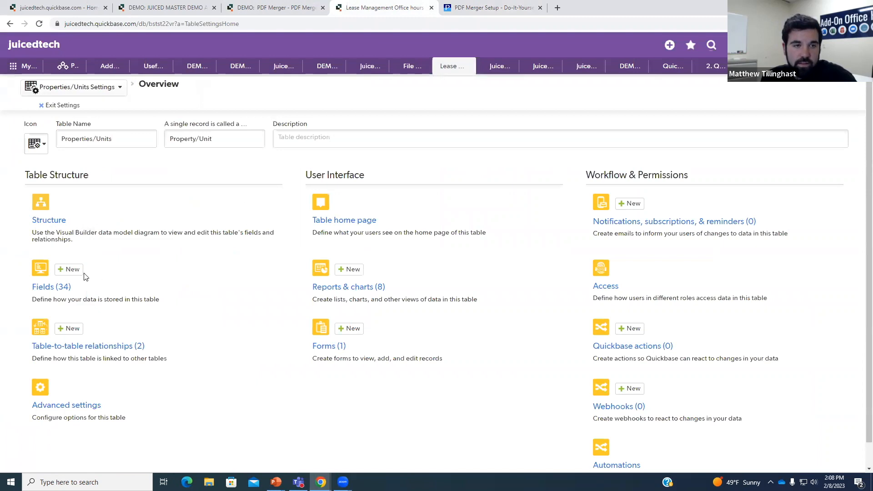
- Open the Properties/Units fields list and recheck the help page's required fields
click(63, 275)
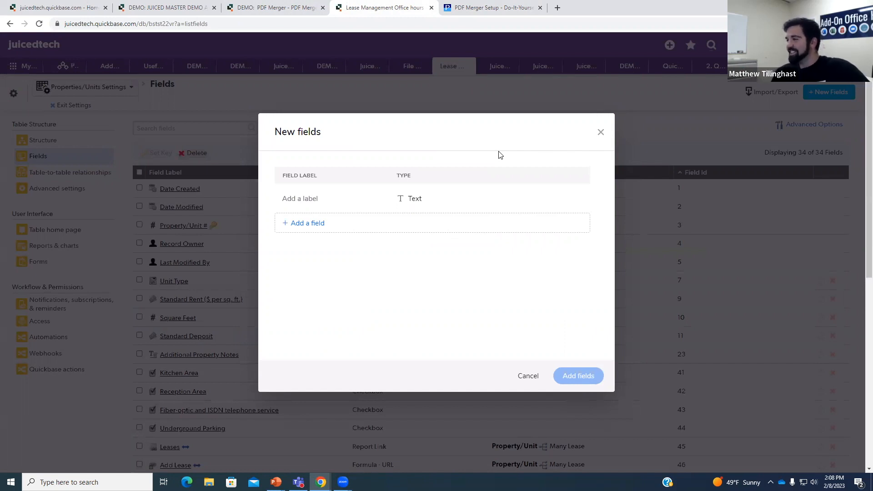
click(480, 6)
scroll(457, 227, up, 2)
scroll(459, 235, down, 2)
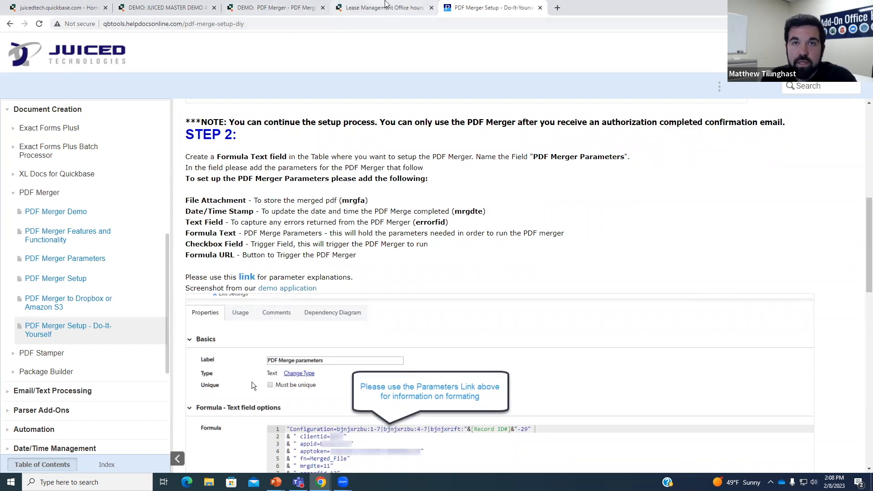
click(384, 7)
- Add Merged Document as a File attachment field and Merged Date as a Date / time field
click(321, 197)
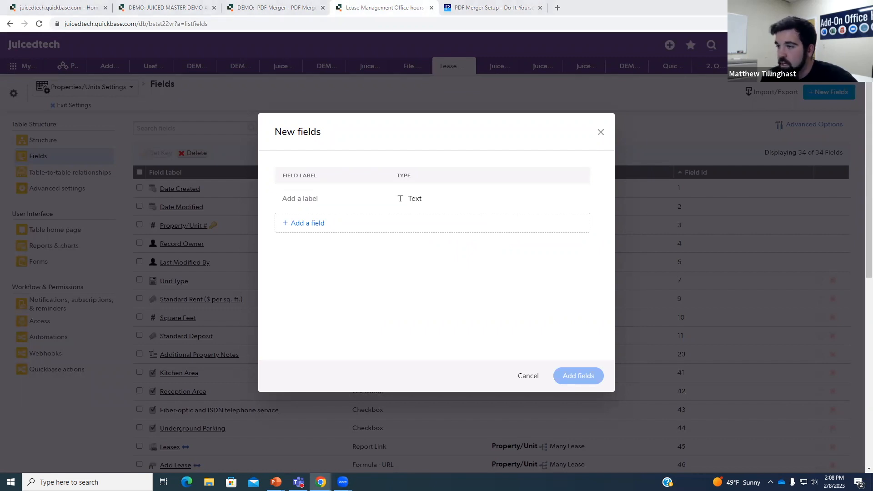
click(375, 198)
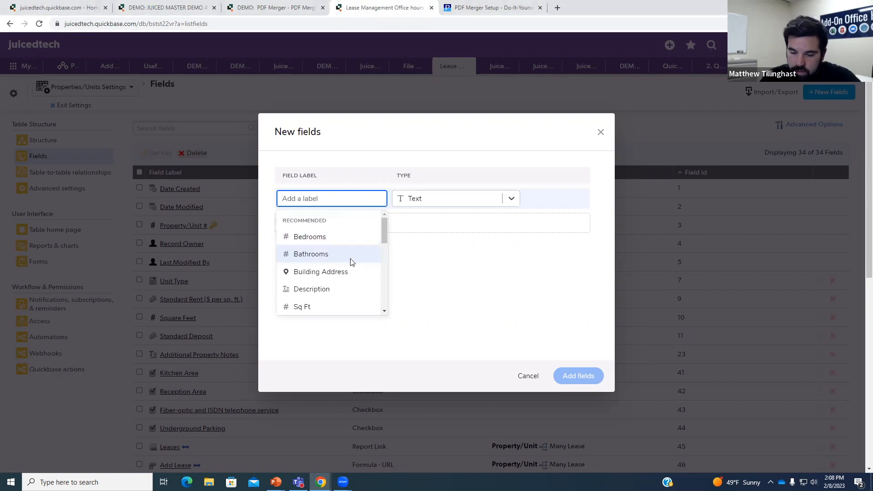
text(Merged Docume)
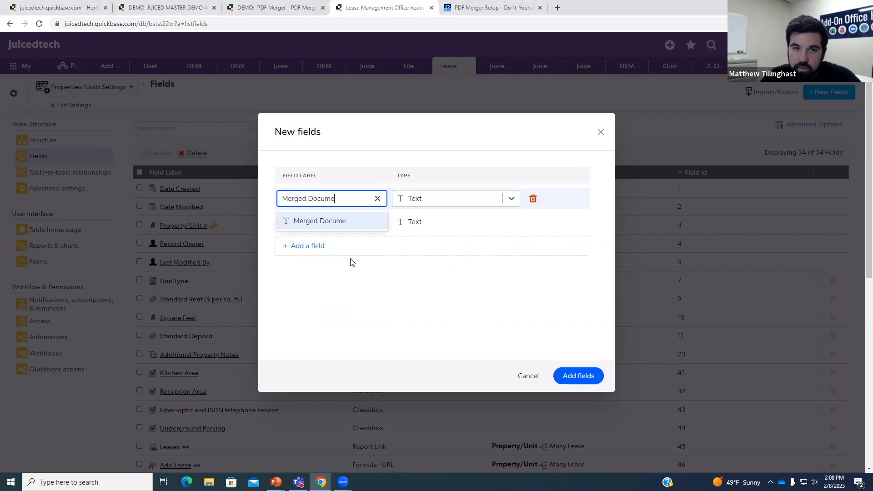
text(nt)
click(506, 203)
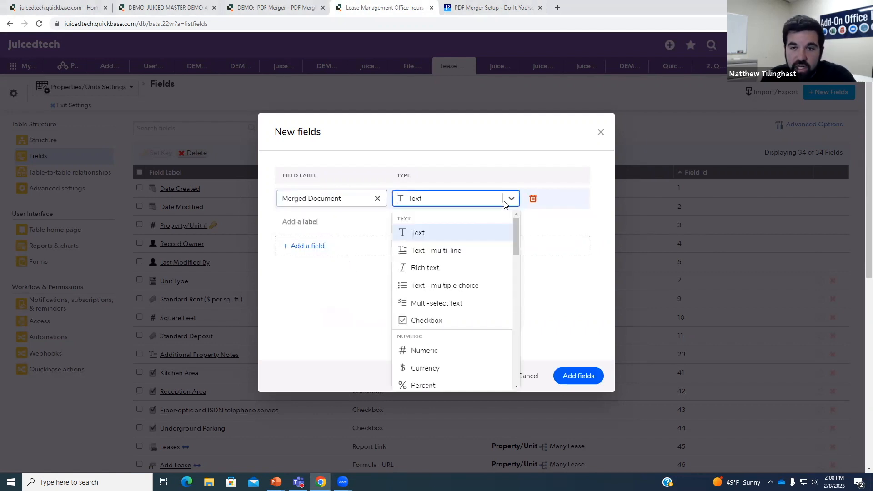
scroll(475, 254, down, 6)
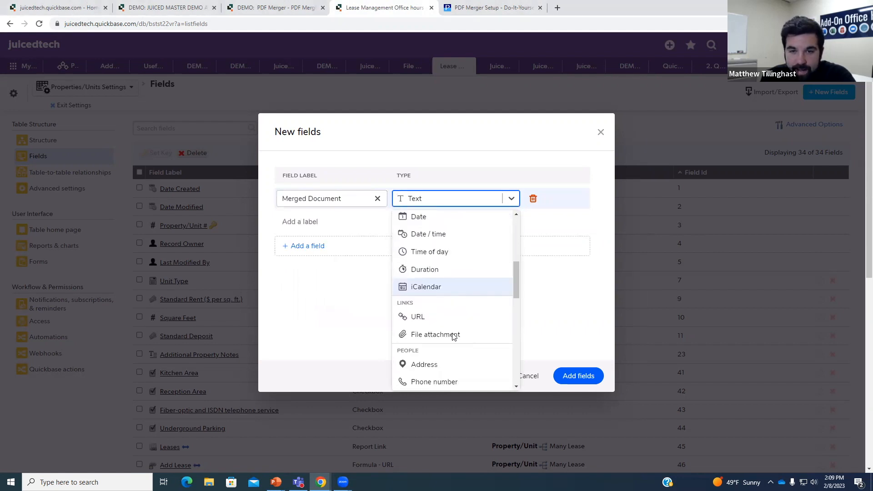
click(447, 279)
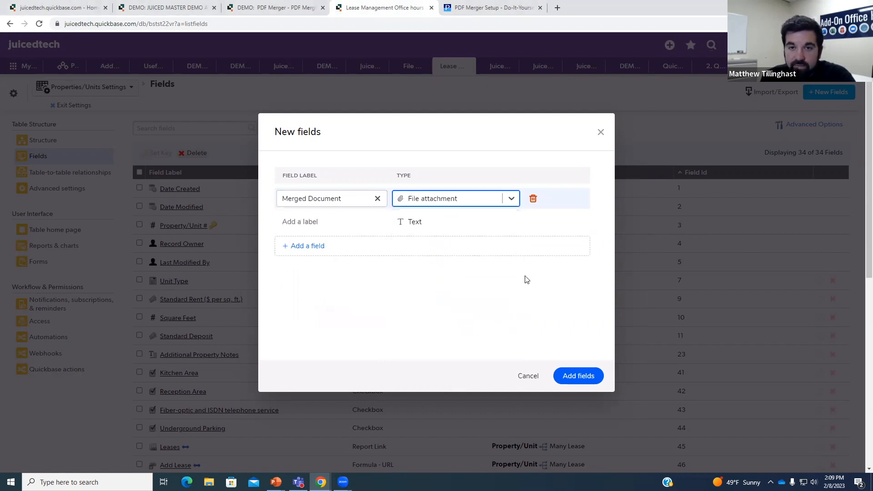
click(332, 224)
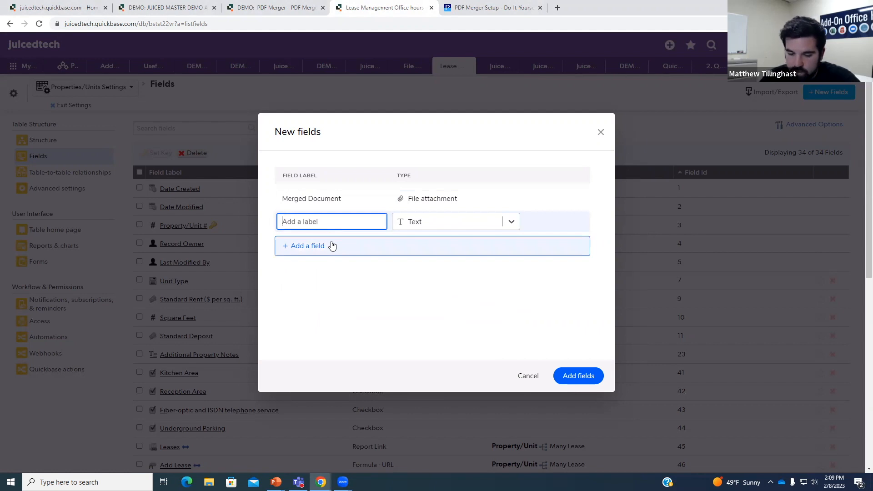
text(Merged Date)
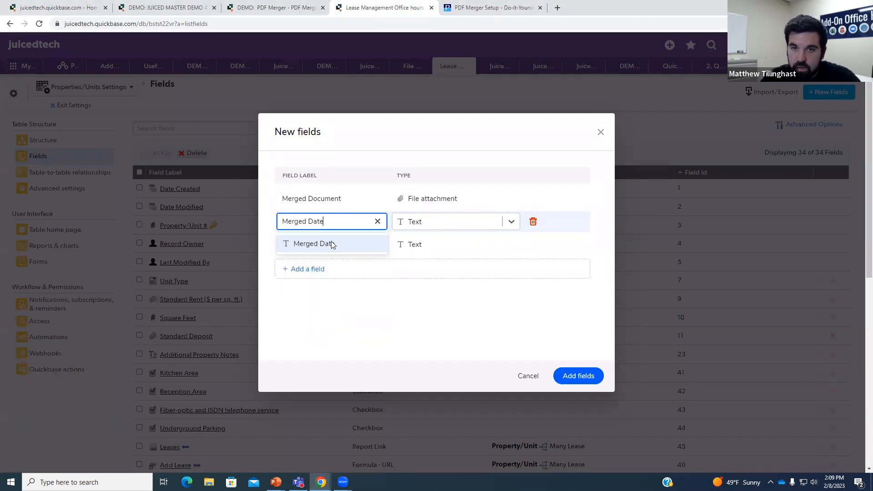
click(506, 222)
scroll(473, 264, down, 2)
scroll(460, 273, down, 2)
click(458, 339)
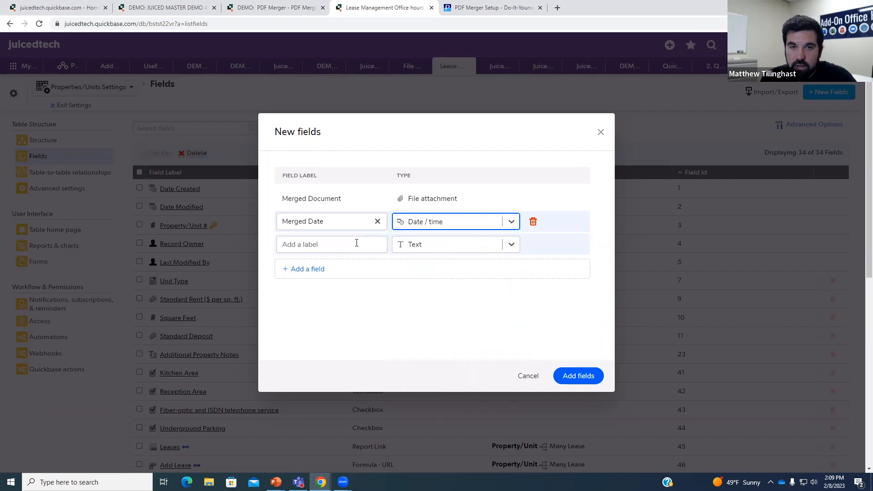
- Add PDF Merger Parameters as a Formula - text field
click(356, 244)
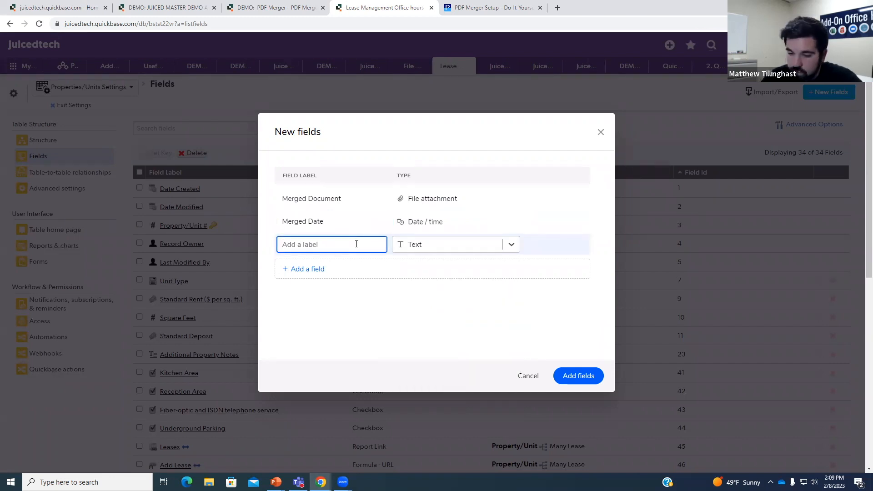
text(PD)
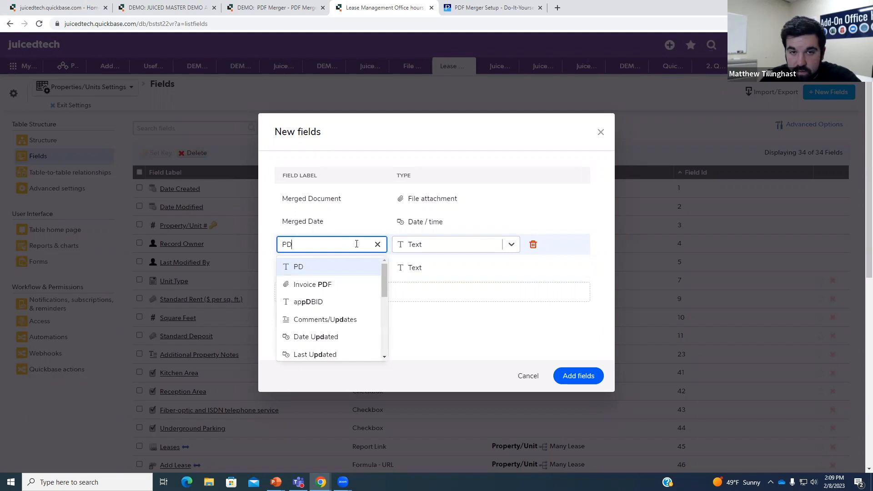
text(F Merger)
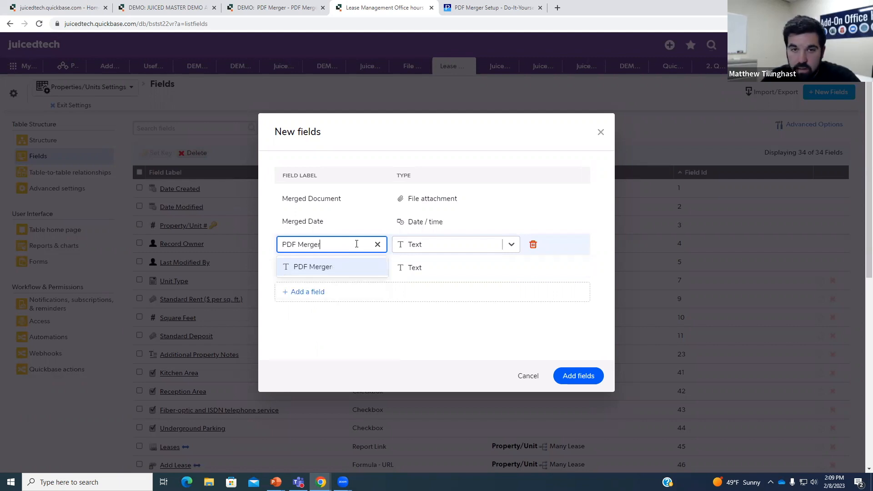
text( Parameters)
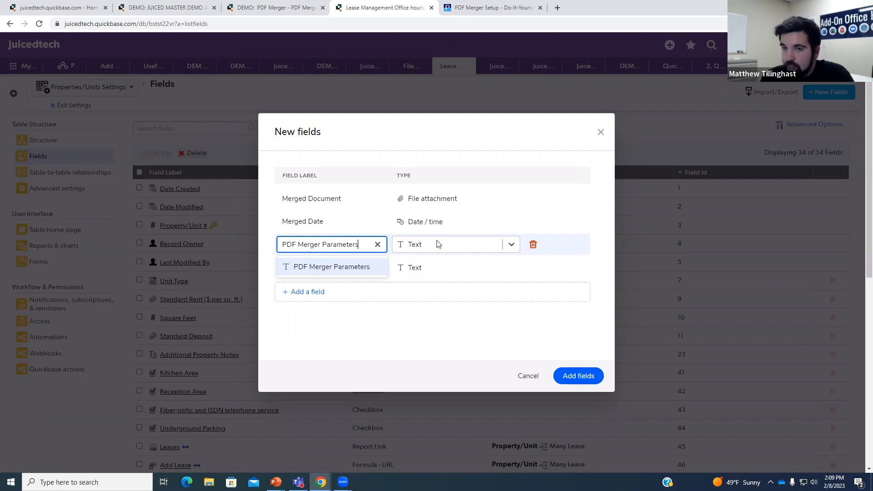
click(509, 247)
scroll(468, 296, down, 4)
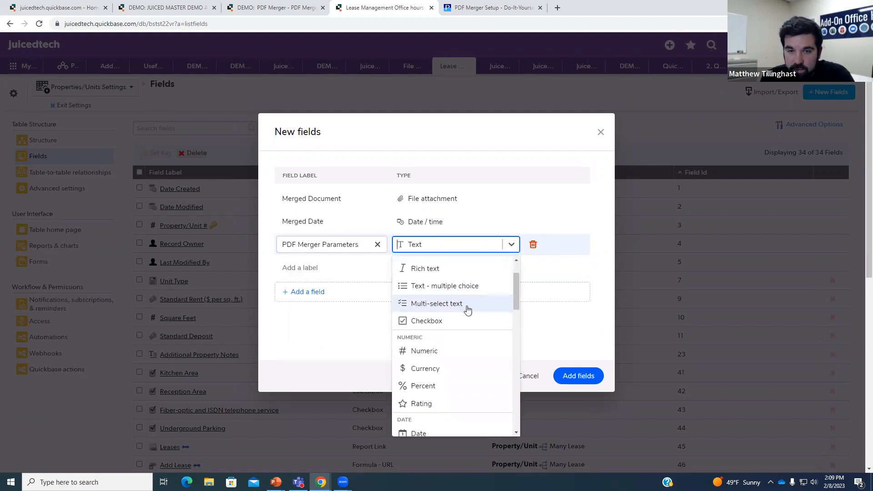
scroll(468, 316, down, 5)
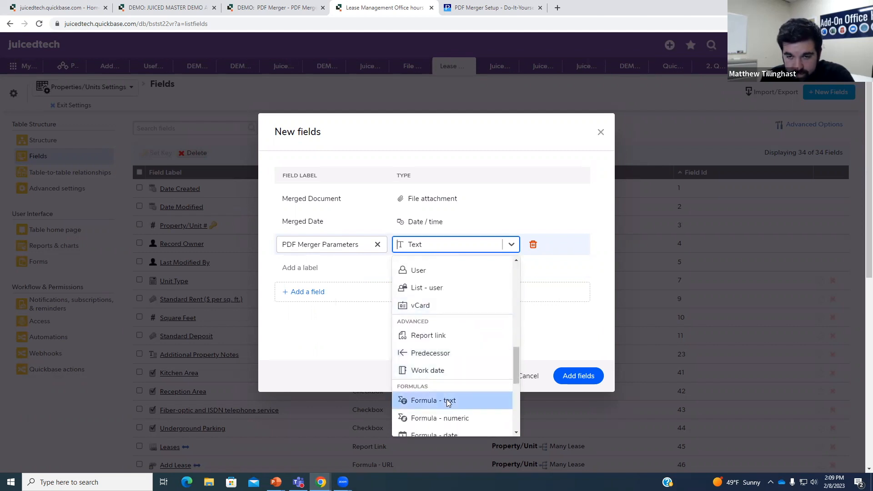
click(449, 400)
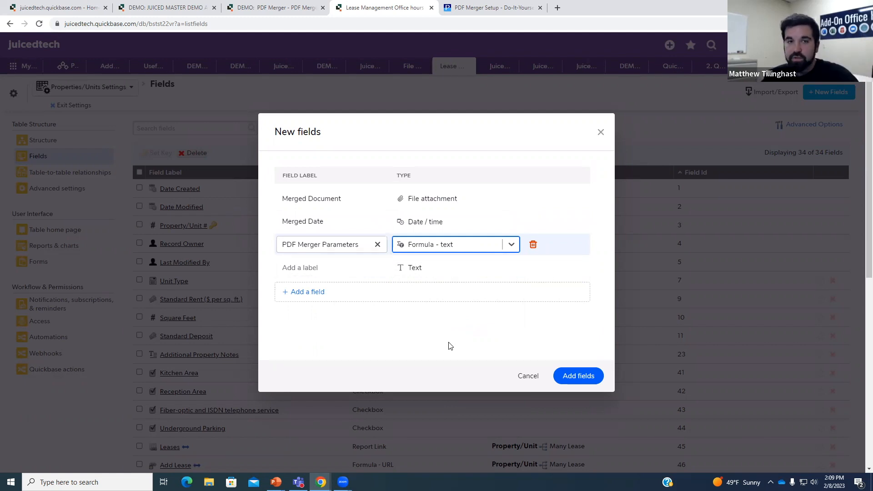
click(337, 267)
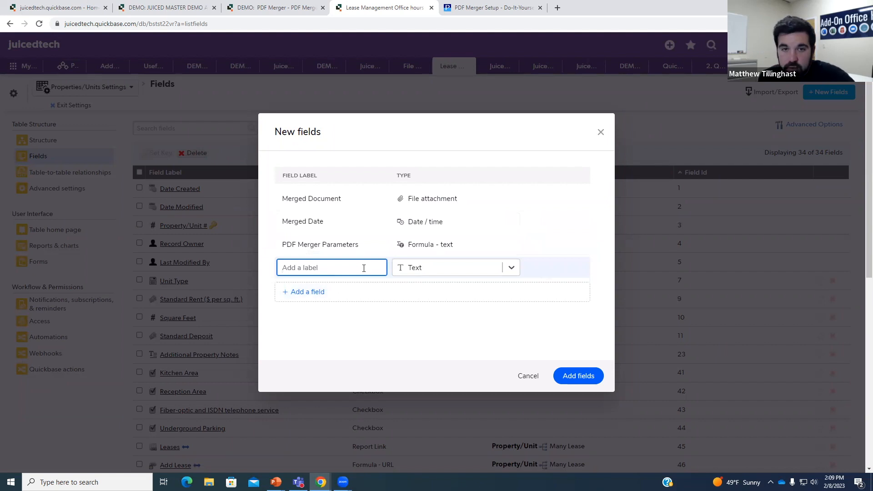
- Add Merge Errors as a Text field and Run PDF Merger as a Formula - URL field
click(361, 274)
text(Merge Erros)
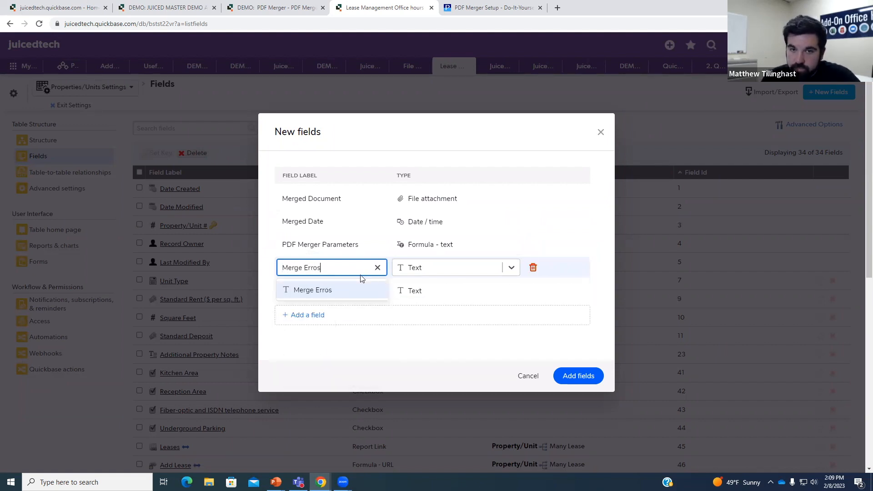
key(BackSpace)
text(rs)
click(508, 268)
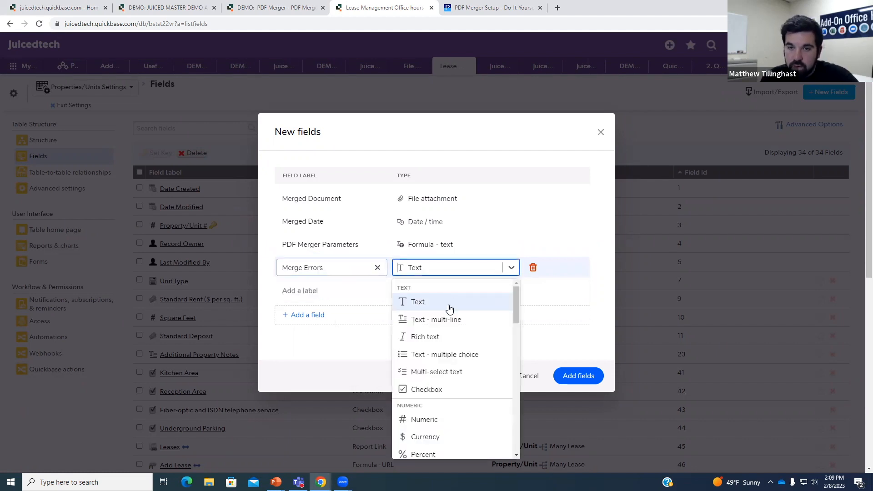
click(449, 308)
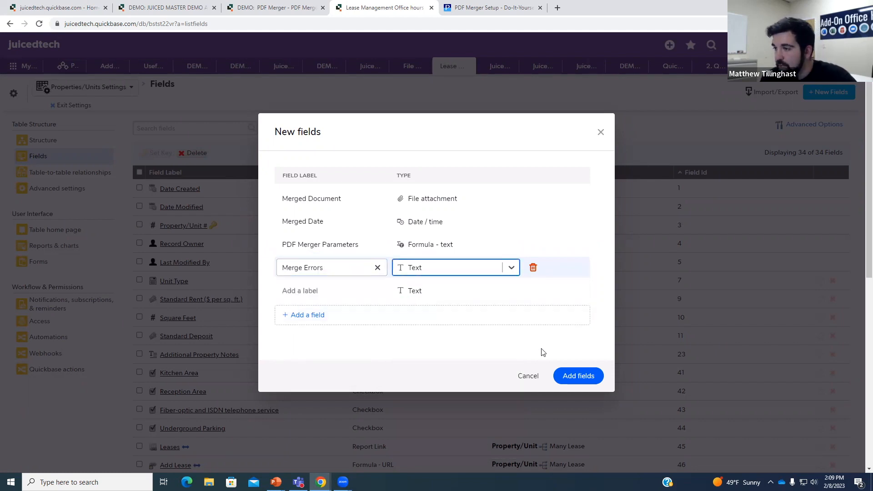
click(378, 291)
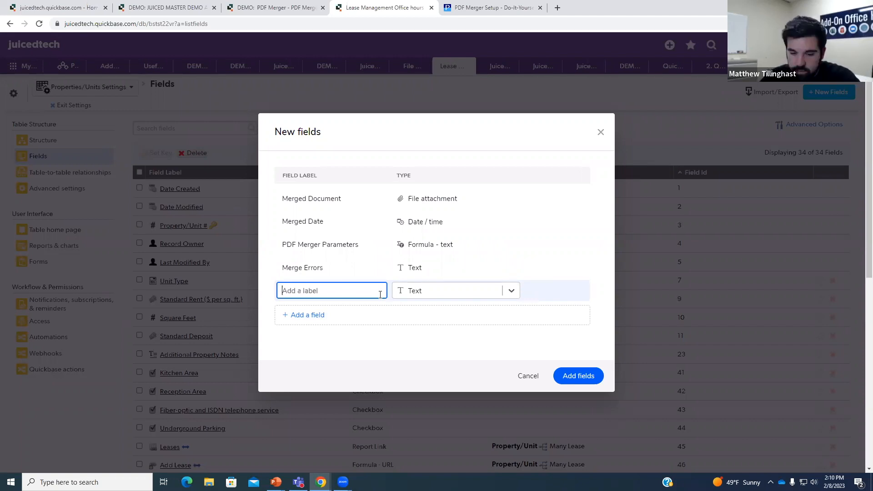
text(Run PDF )
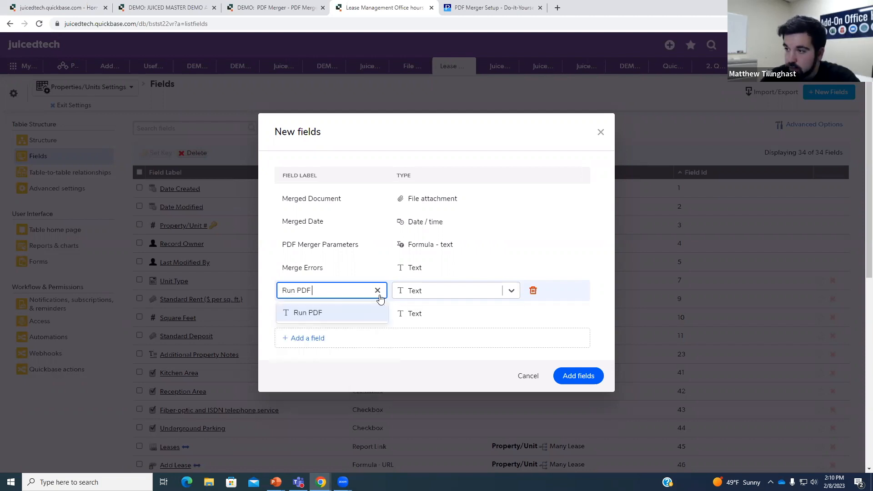
text(Merger)
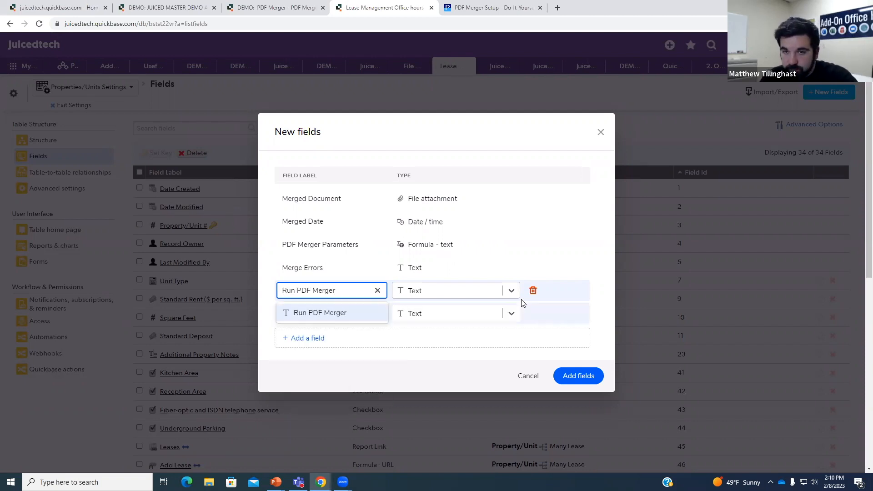
click(509, 291)
scroll(482, 327, down, 8)
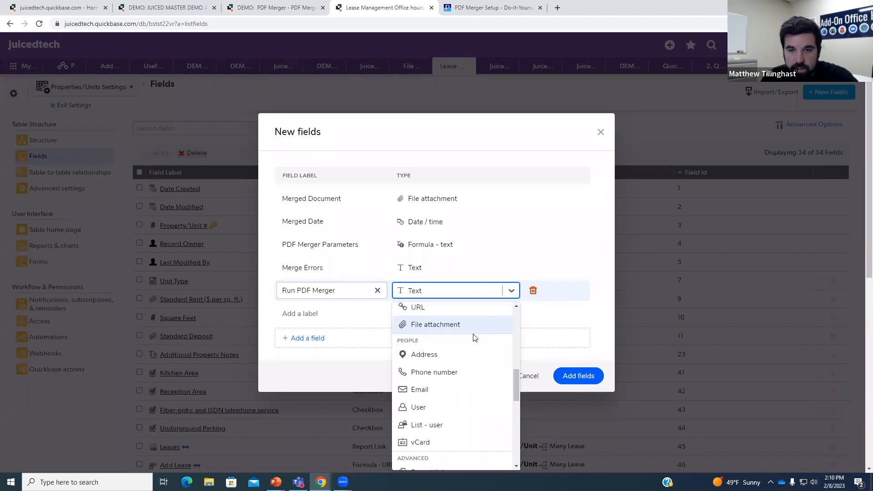
scroll(473, 338, down, 4)
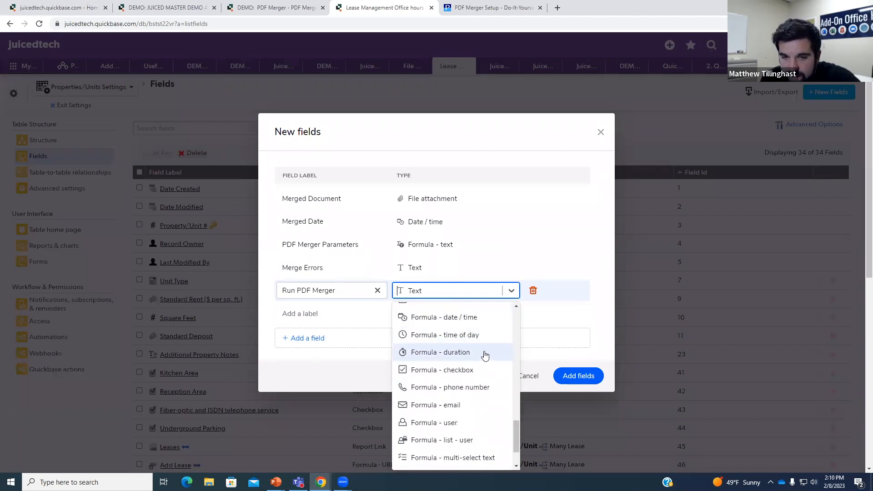
scroll(470, 423, down, 1)
click(482, 441)
- Add 'cb' as a Checkbox field, create all the new fields, and close the forms prompt
click(342, 313)
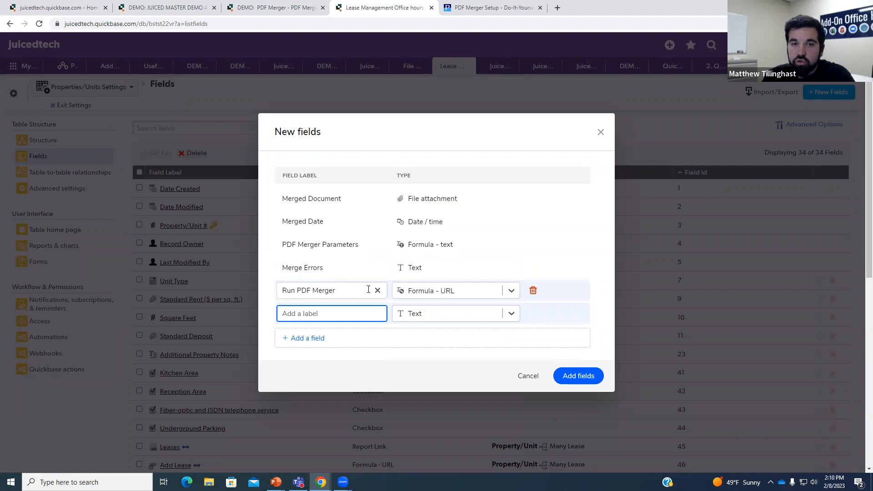
click(356, 313)
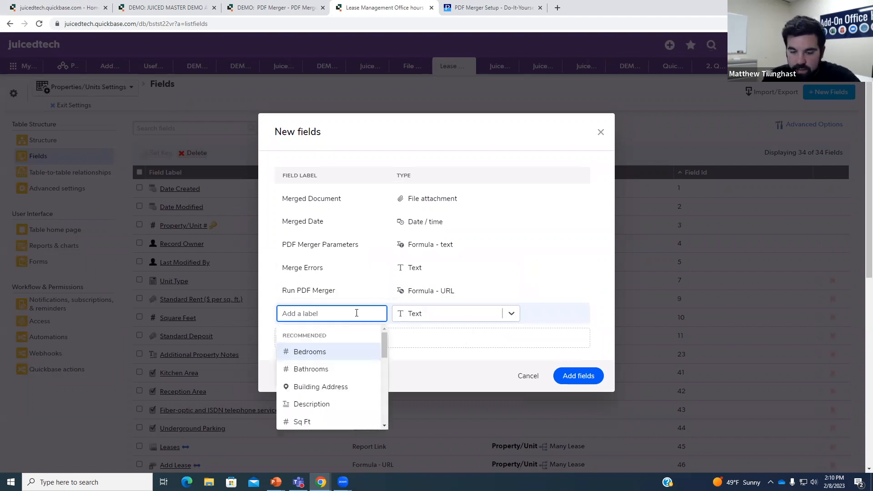
text(cb)
click(444, 314)
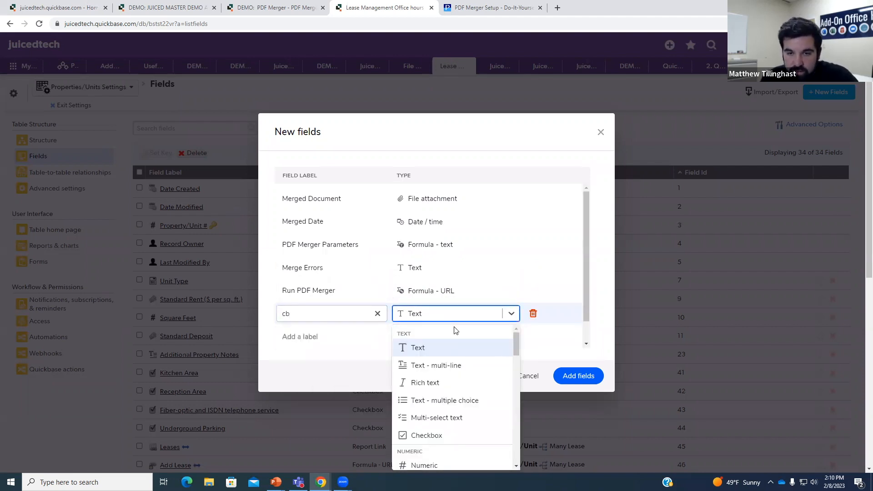
click(430, 436)
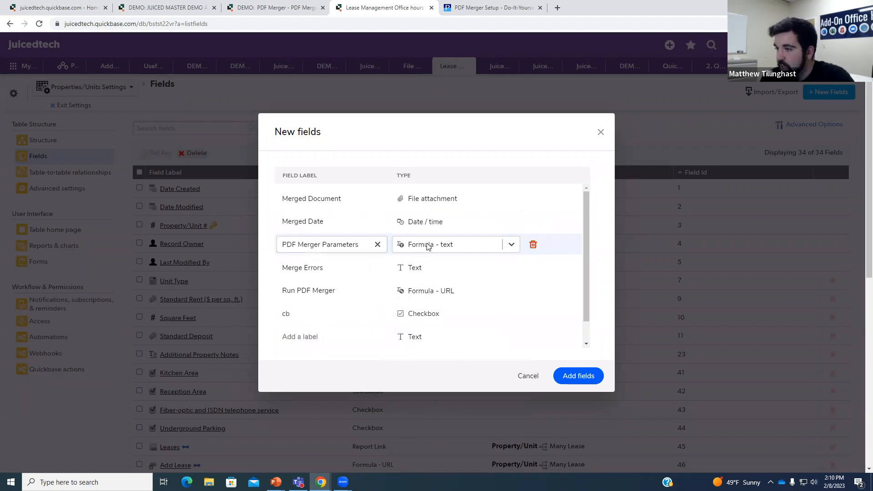
click(571, 380)
click(367, 283)
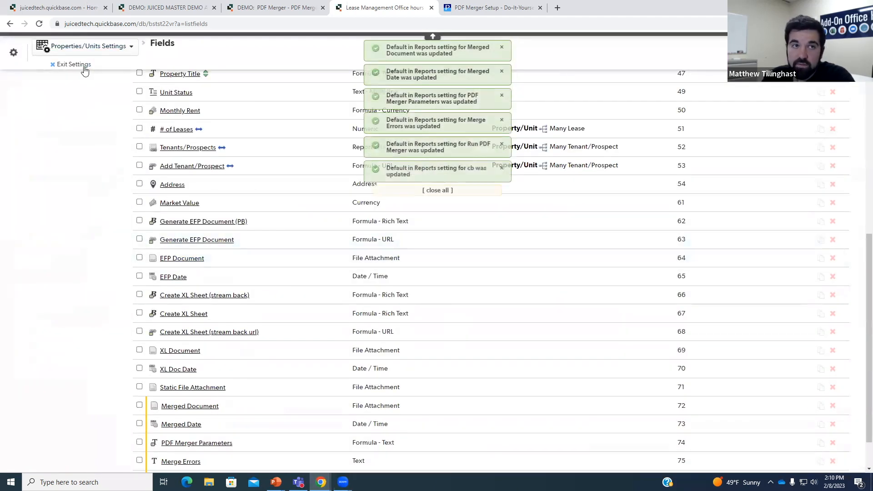
- Exit table settings and open the Property form in the form editor, scrolling to the XL Docs section
click(86, 65)
scroll(317, 182, down, 3)
scroll(337, 194, down, 10)
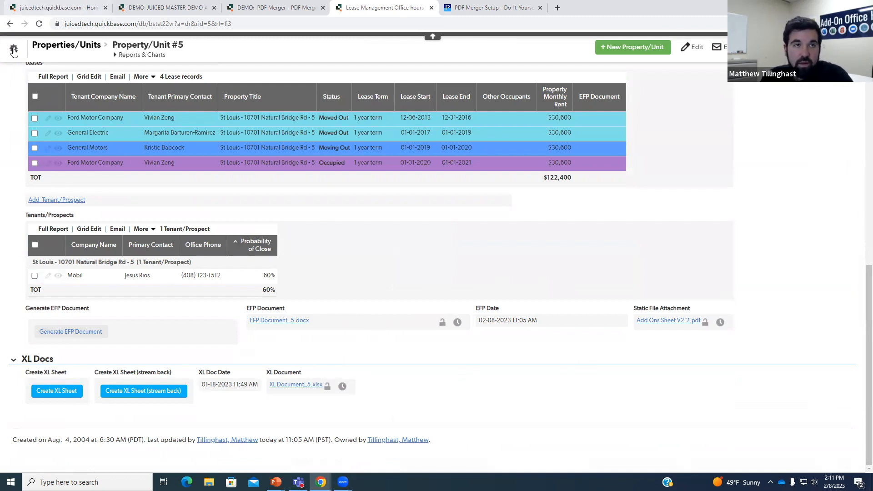
click(819, 47)
scroll(155, 227, down, 5)
scroll(165, 233, down, 2)
- Make row 34 a 'PDF Merger' section heading with field labels above fields
click(142, 234)
click(79, 234)
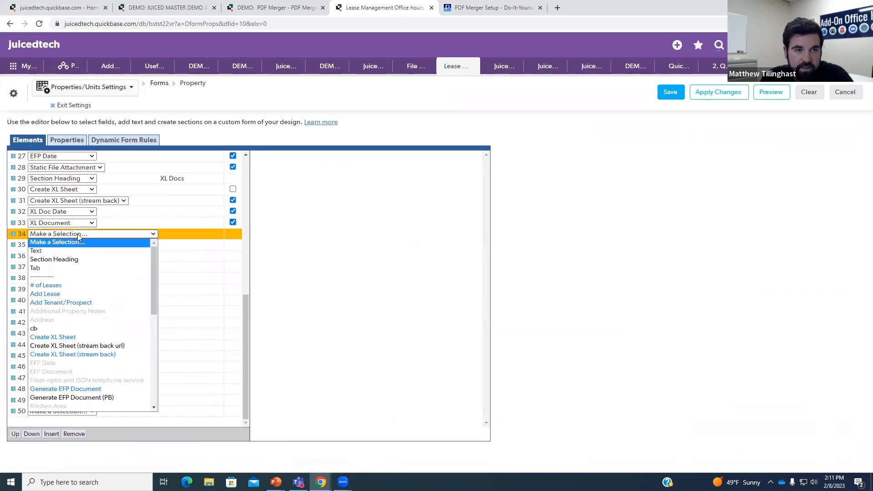
click(54, 260)
click(300, 194)
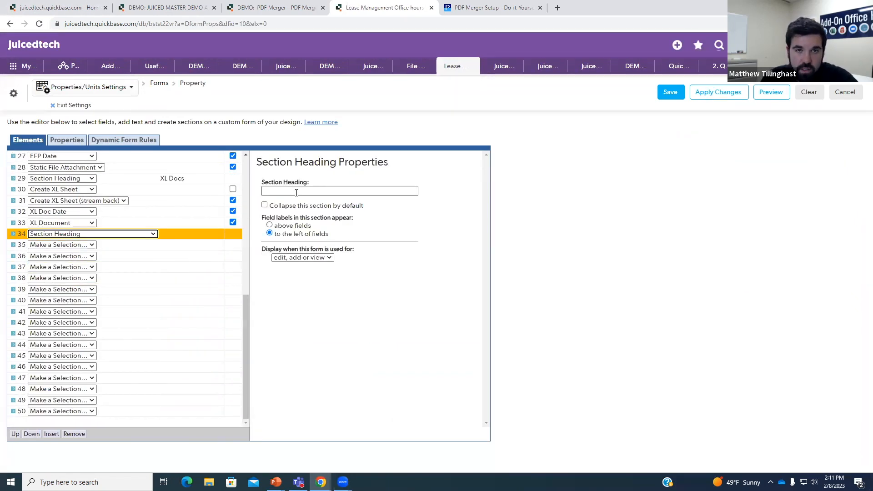
text(PDF Merger)
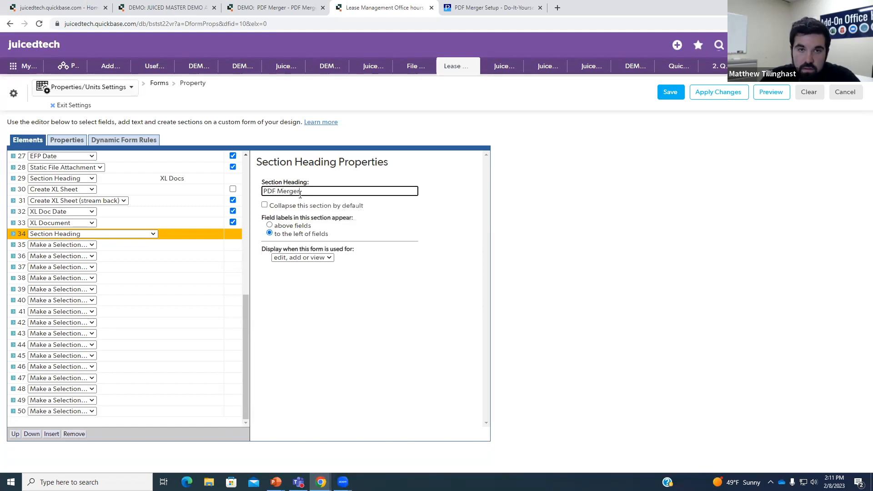
click(270, 225)
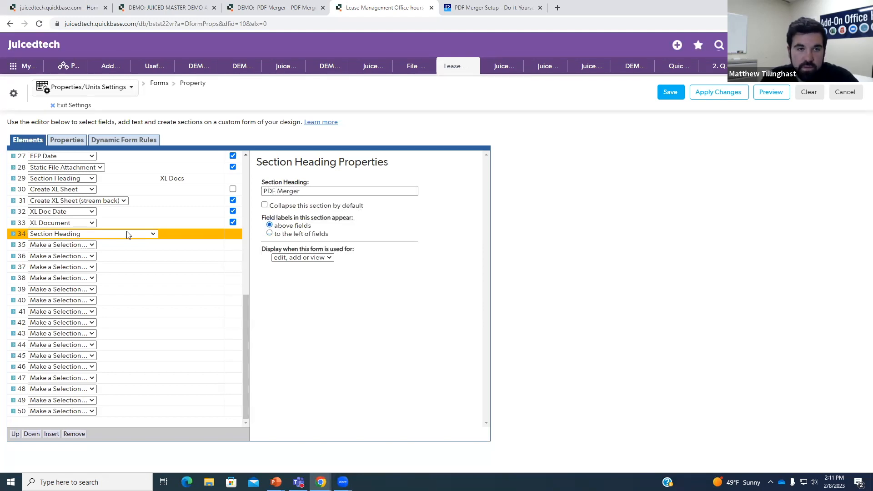
- Fill rows 35–37 with Run PDF Merger, PDF Merger Parameters and Merged Date
click(98, 245)
click(93, 246)
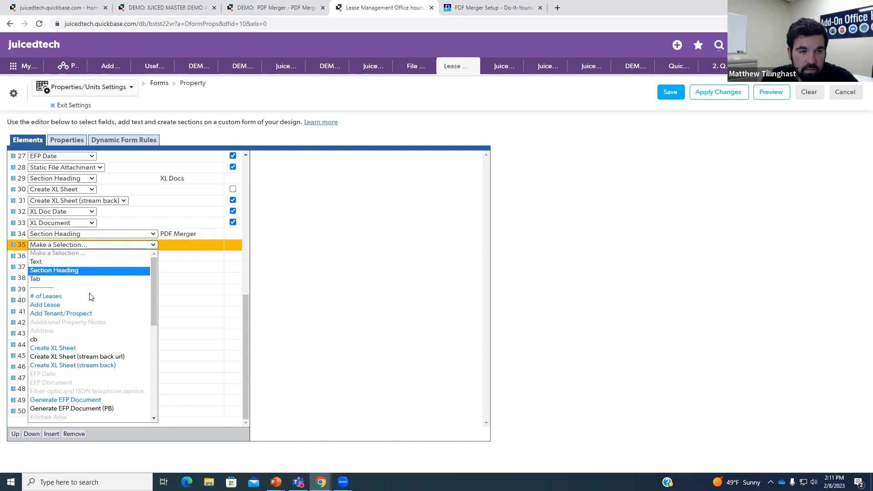
scroll(86, 341, down, 6)
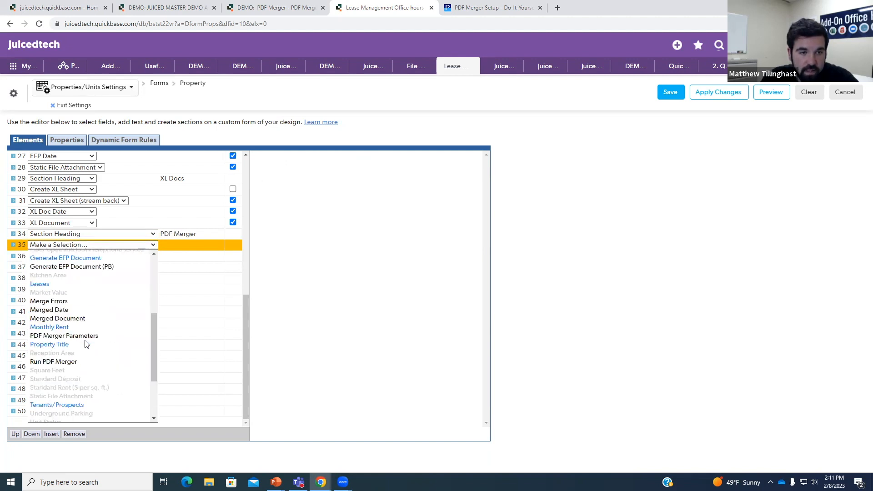
click(69, 324)
click(93, 256)
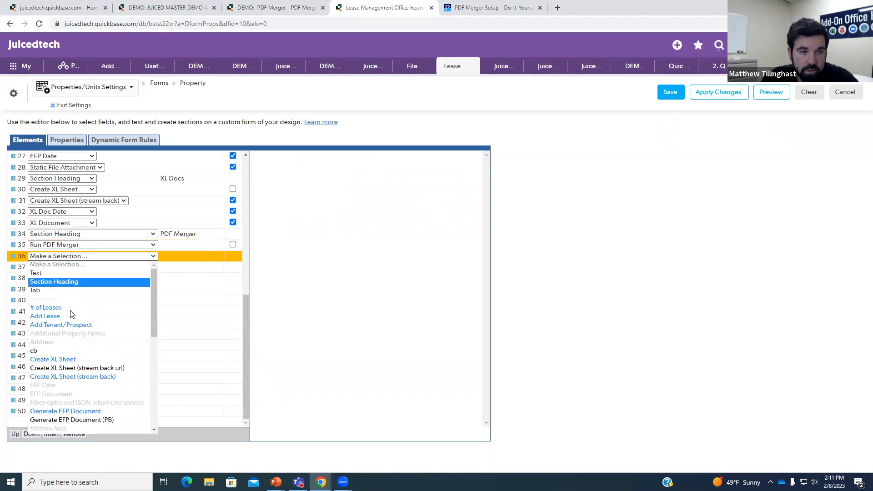
scroll(95, 324, down, 6)
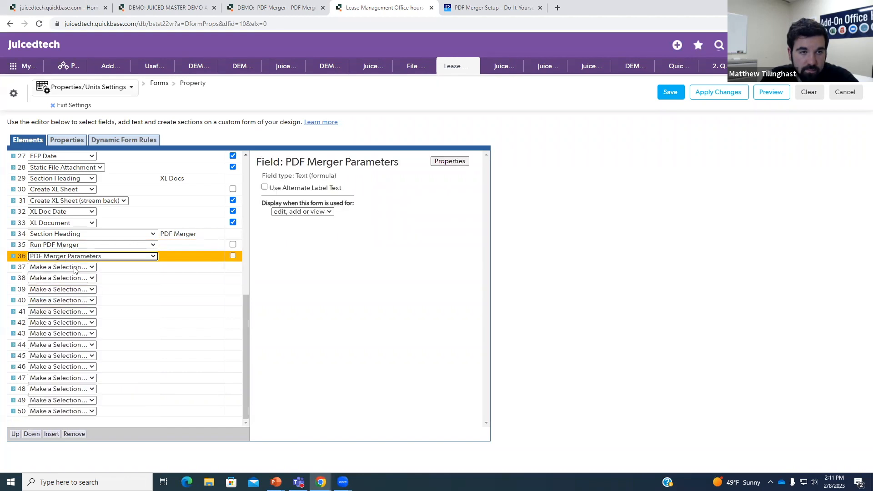
click(67, 267)
scroll(86, 314, down, 2)
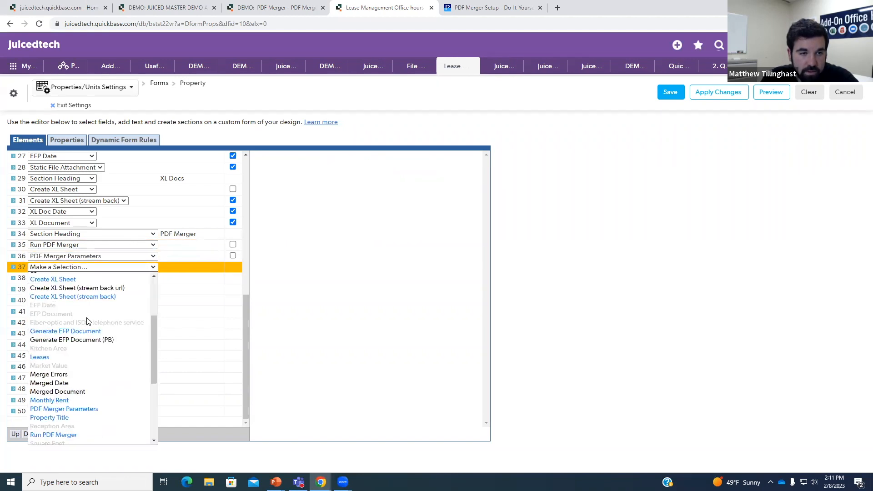
click(69, 383)
- Put Merged Document and Merge Errors in rows 38–39, keeping Merged Document beside Merged Date
click(87, 278)
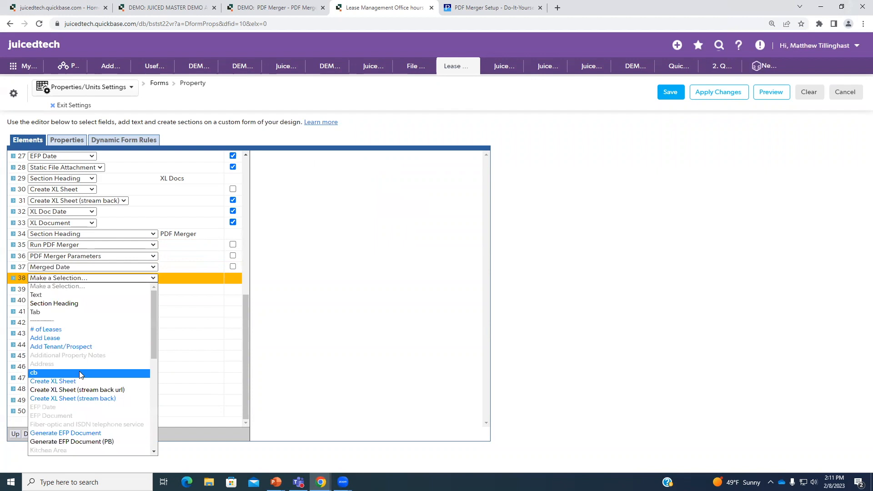
scroll(91, 345, down, 4)
click(92, 316)
click(91, 289)
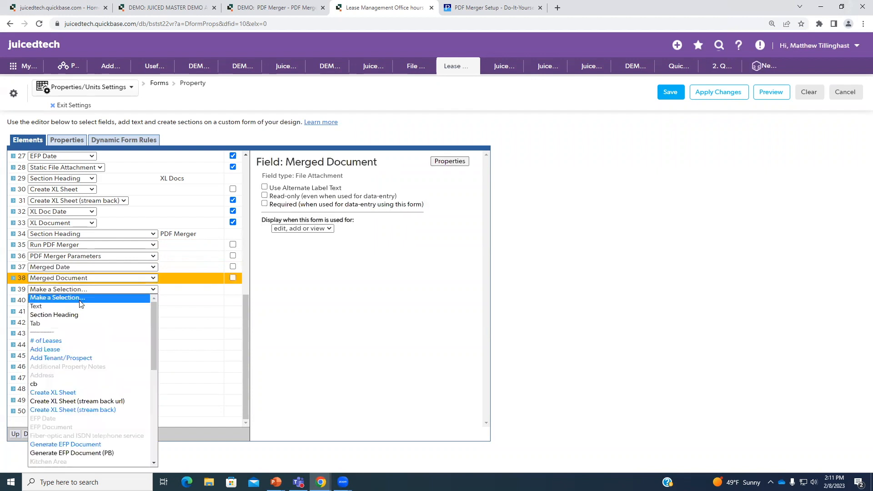
scroll(81, 339, down, 6)
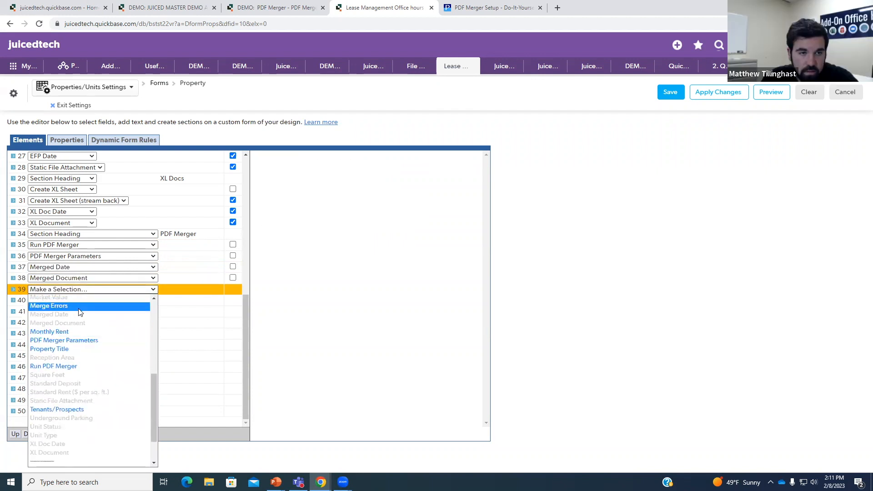
click(64, 306)
click(166, 280)
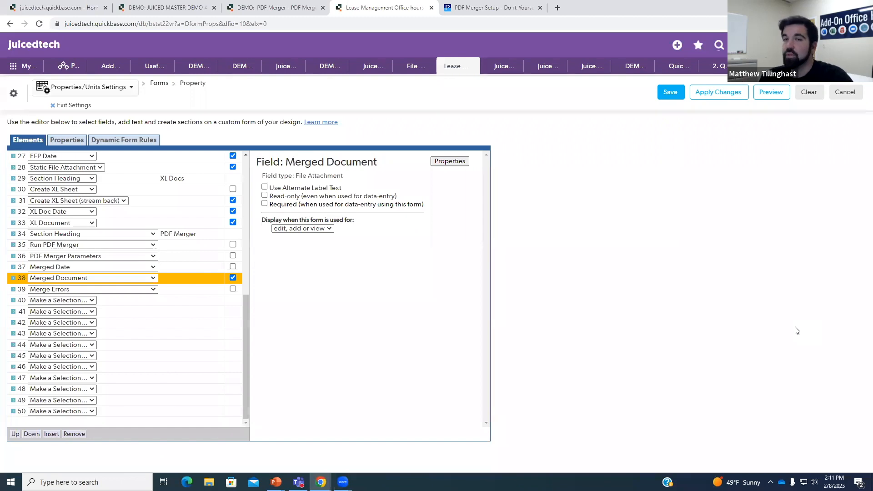
- Open the PDF Merger Parameters help article and scroll through its parameter descriptions
click(493, 8)
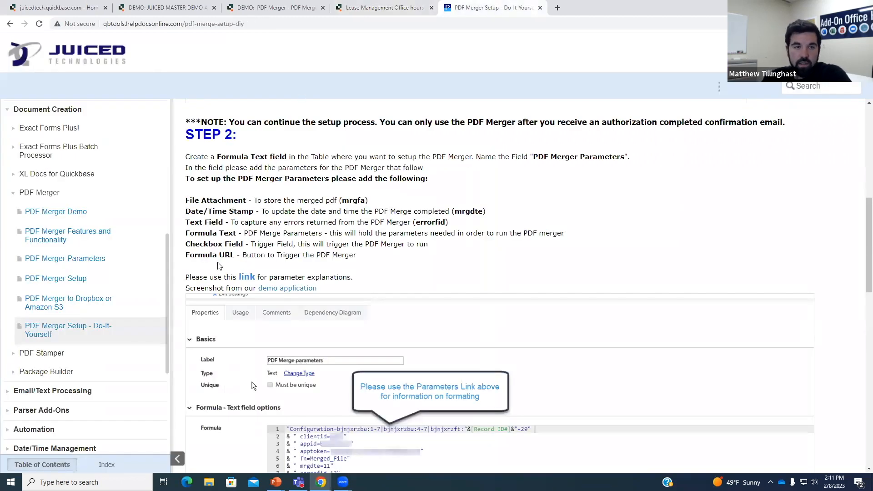
click(74, 236)
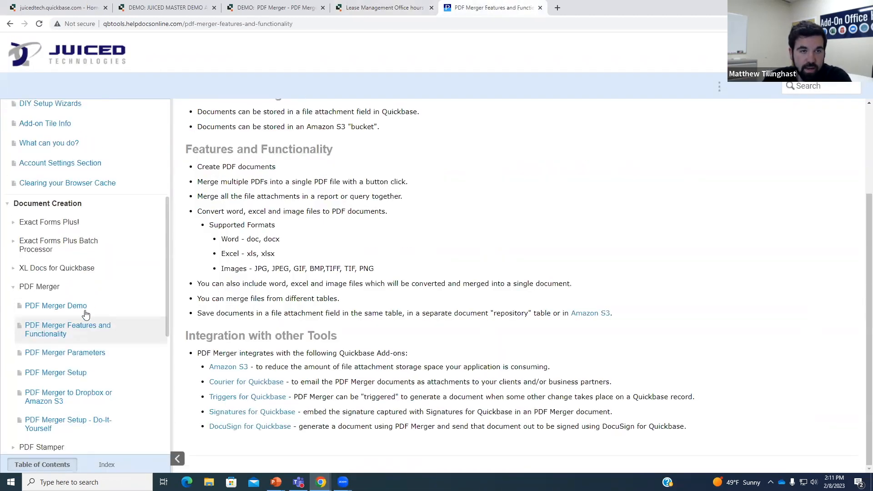
click(79, 353)
scroll(376, 280, up, 2)
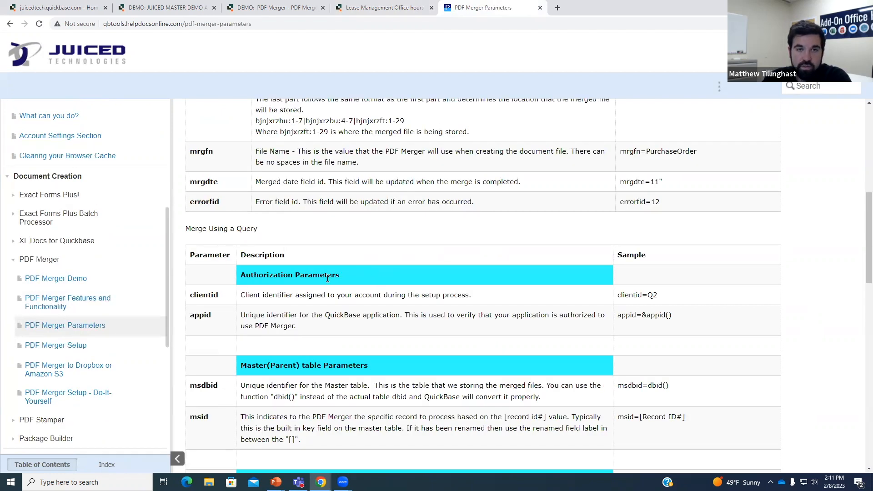
scroll(276, 290, down, 1)
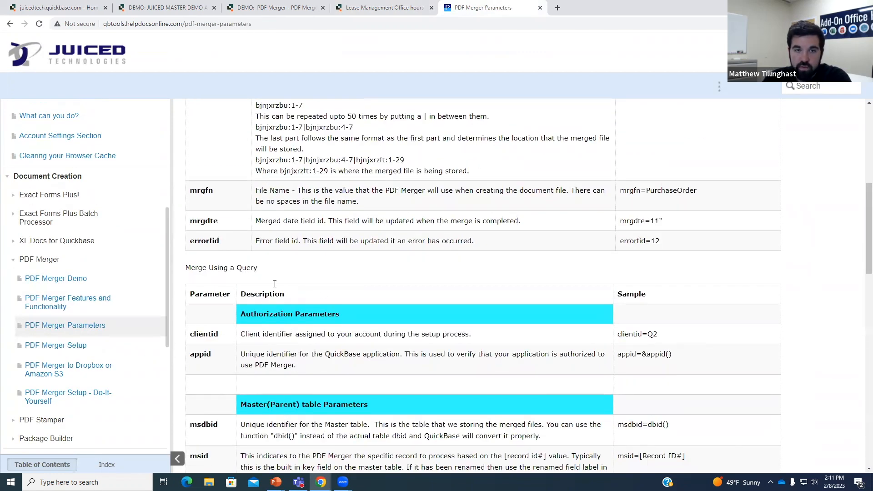
scroll(274, 284, down, 2)
scroll(409, 295, down, 1)
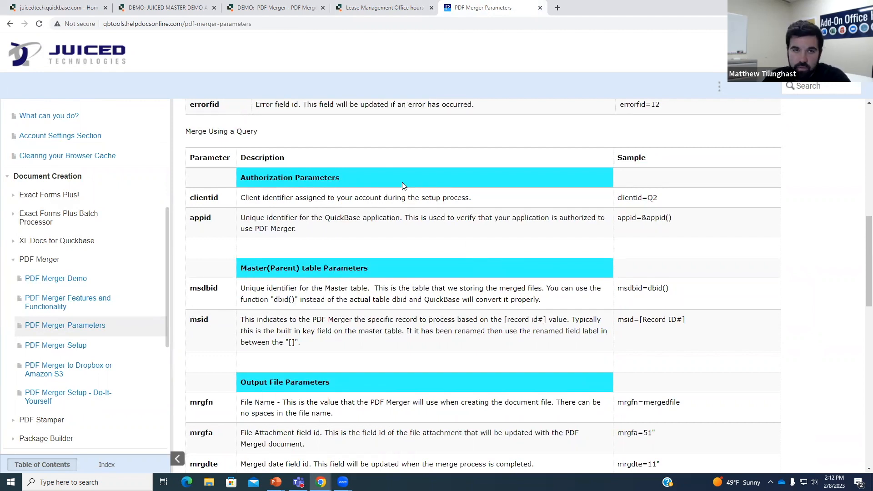
scroll(412, 228, down, 1)
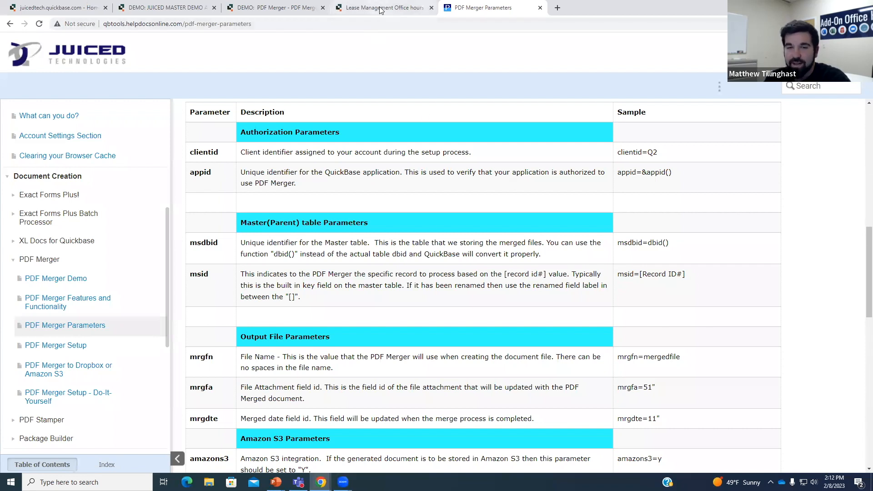
scroll(389, 128, up, 15)
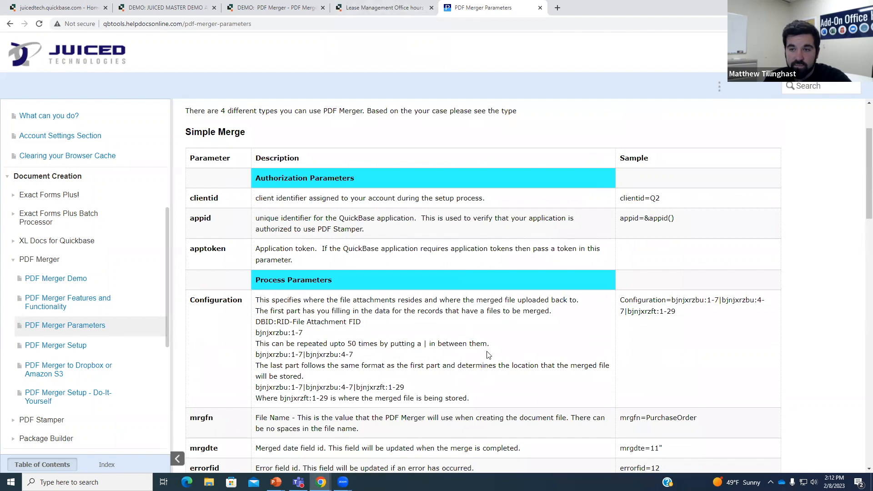
- Study the Configuration parameter's format lines, then return to the Property form editor's row 40
drag(258, 297, 553, 358)
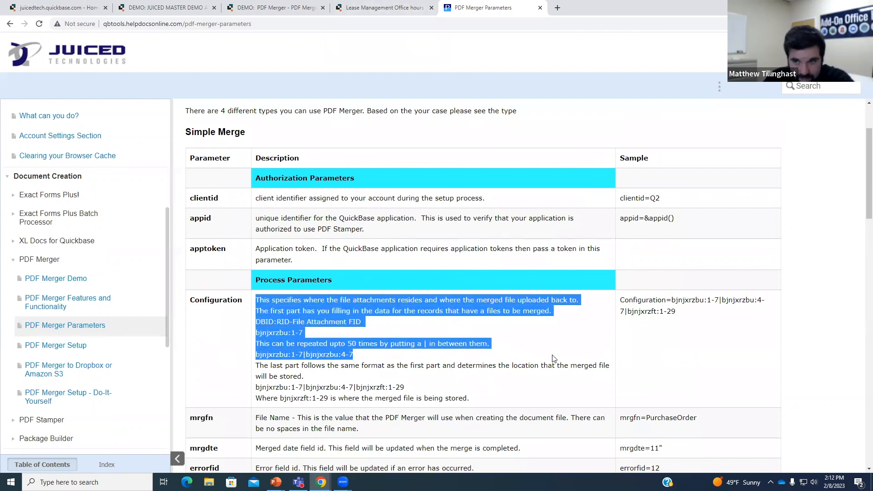
click(553, 358)
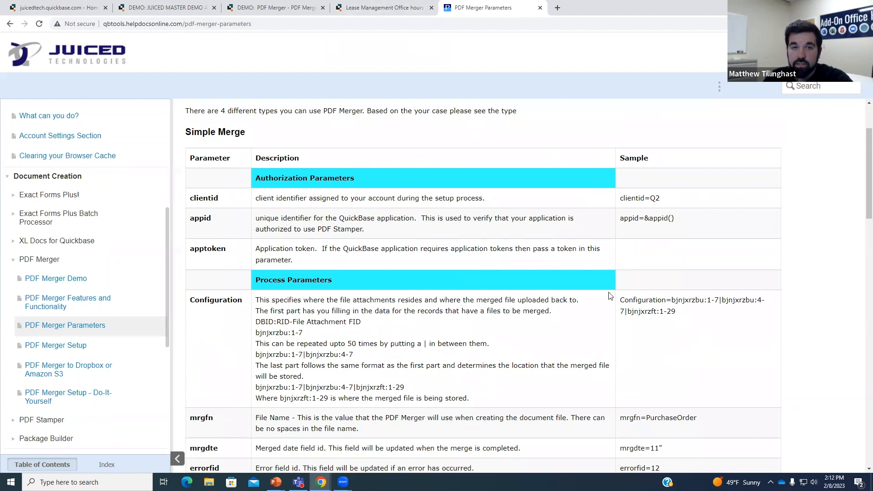
click(721, 304)
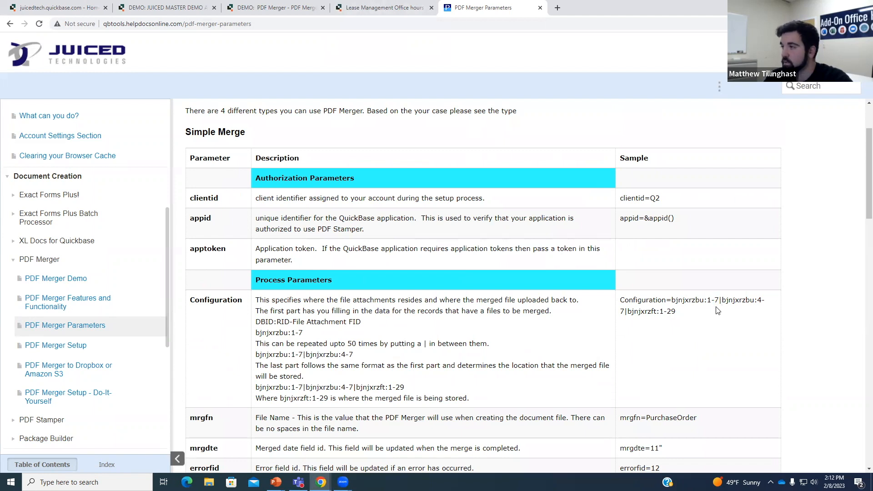
click(377, 8)
click(84, 300)
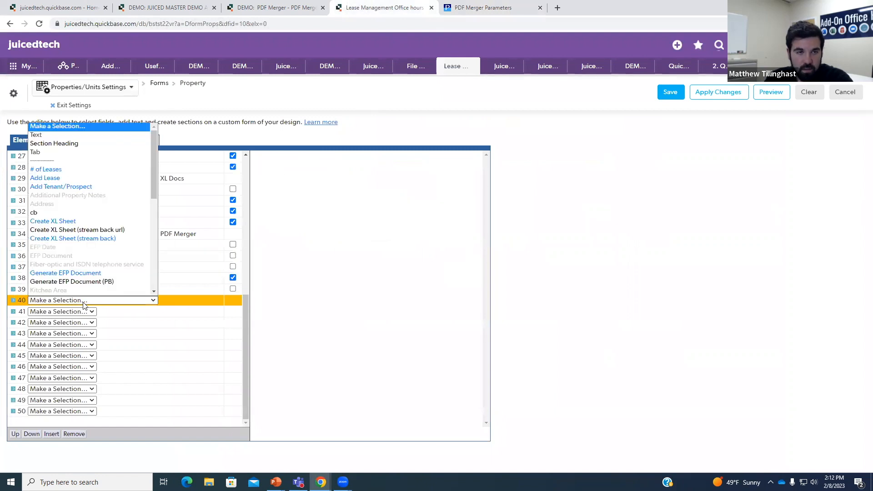
- Place the cb checkbox field in form row 40 and save the Property form
key(Return)
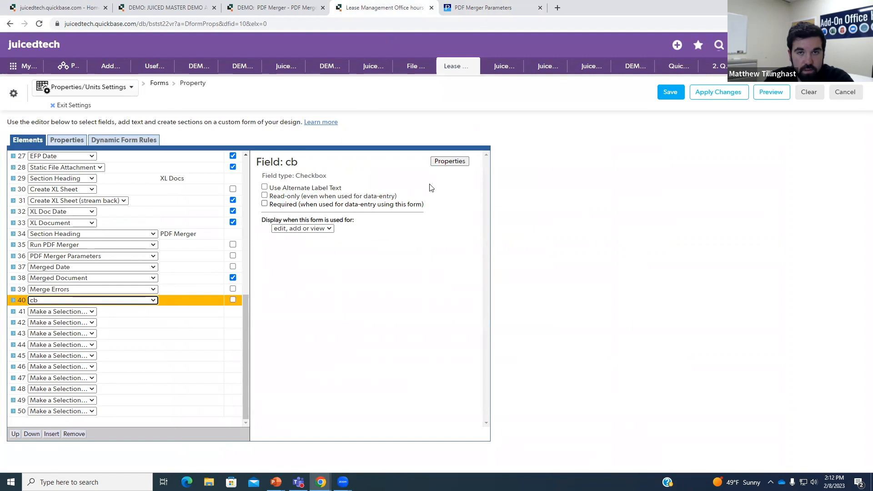
click(666, 93)
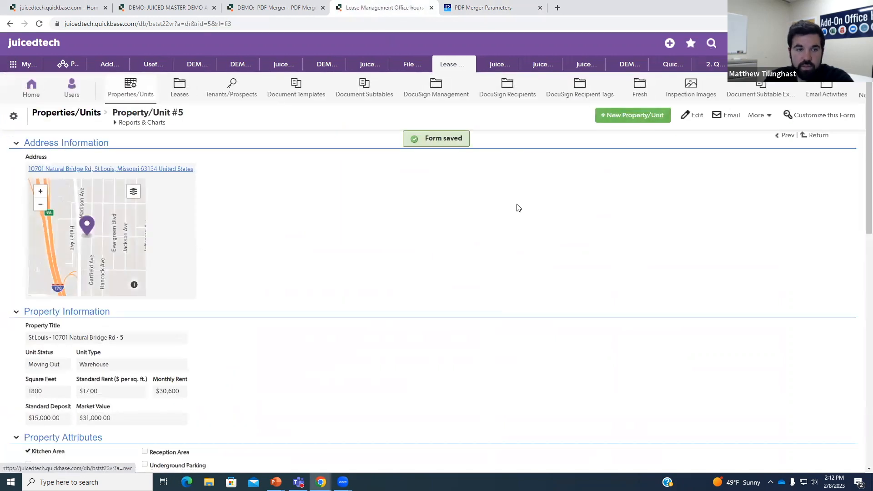
scroll(518, 207, down, 15)
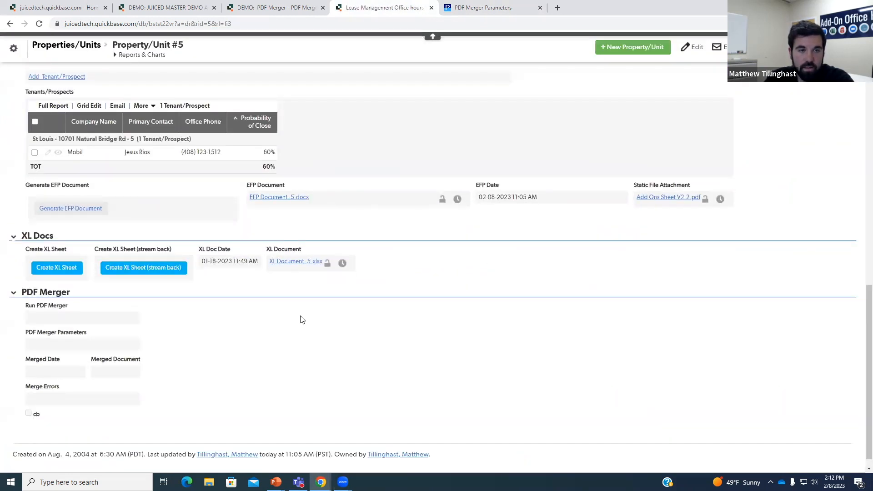
scroll(302, 320, down, 1)
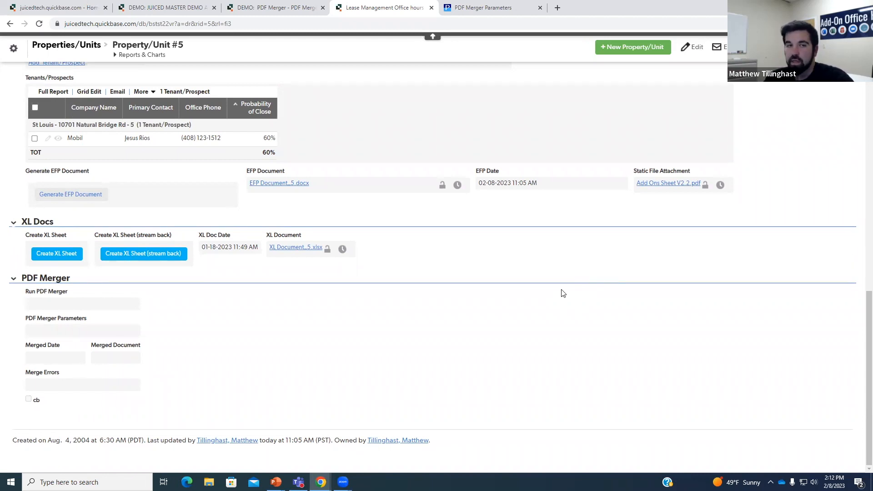
- Bring up the field options for PDF Merger Parameters on Property/Unit #5
right_click(38, 297)
click(295, 339)
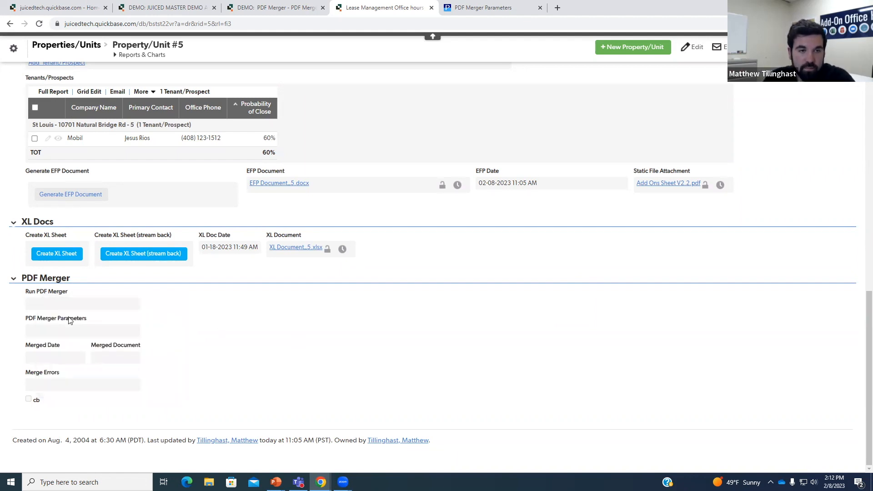
right_click(69, 321)
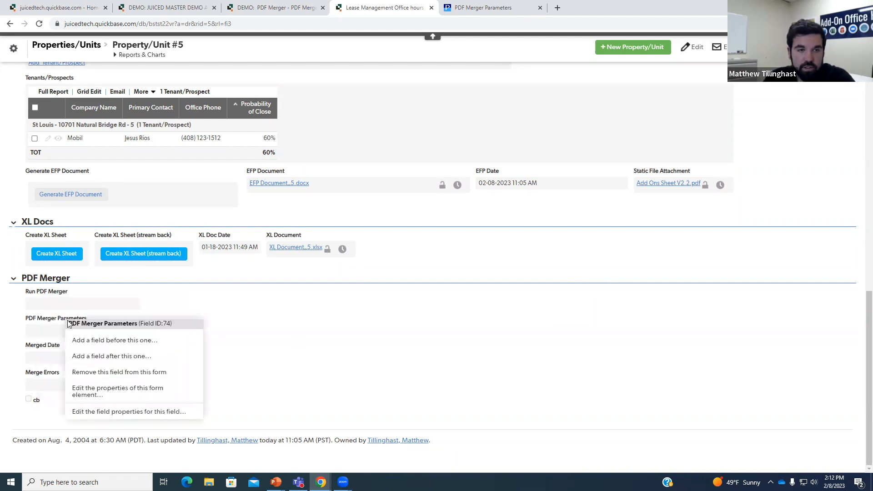
- Edit PDF Merger Parameters' properties after copying the DEMO: PDF Merger record's Configuration parameter text
click(133, 412)
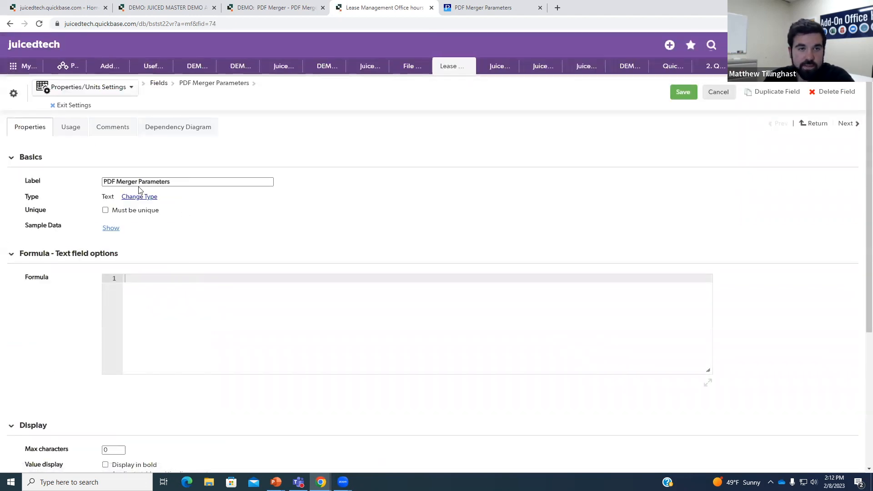
click(269, 8)
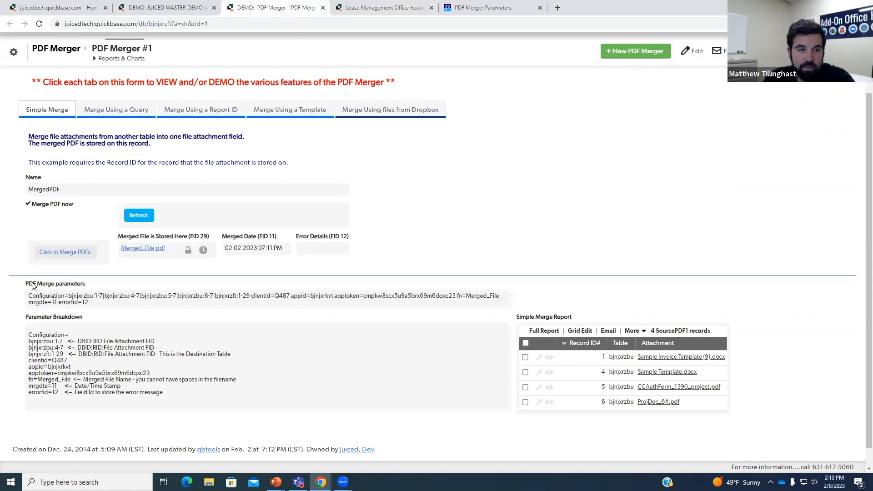
drag(84, 280, 94, 286)
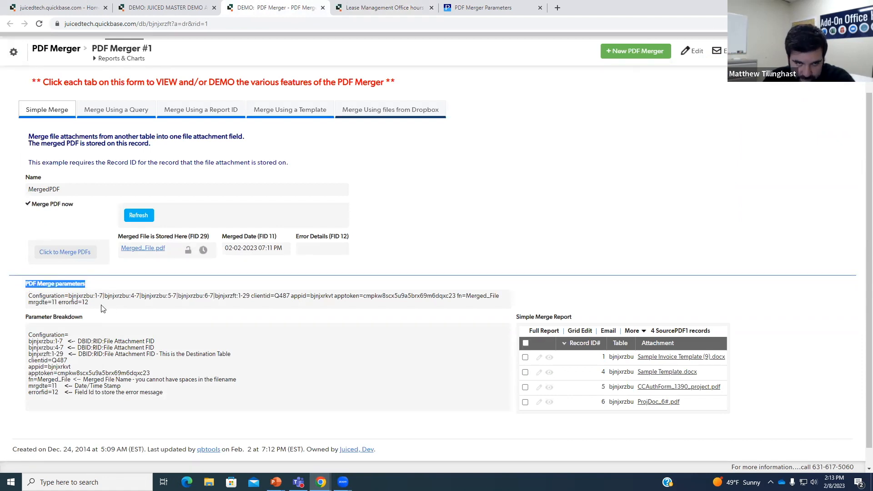
click(101, 307)
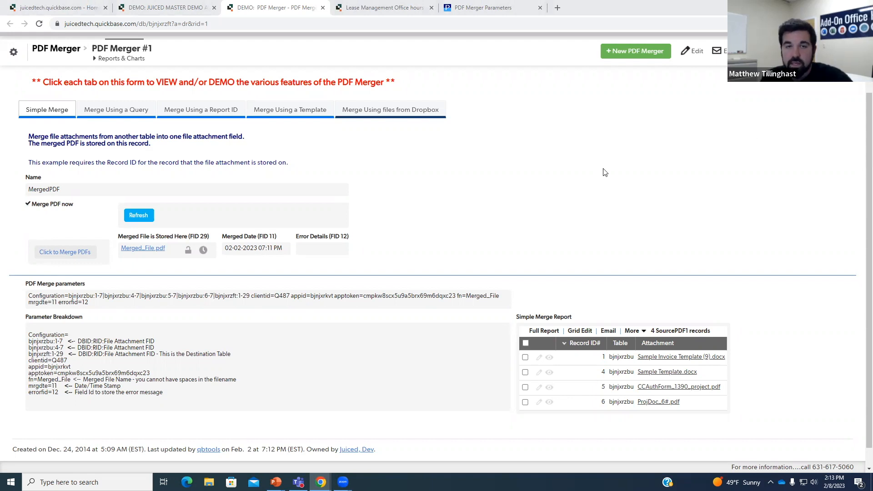
drag(36, 296, 256, 294)
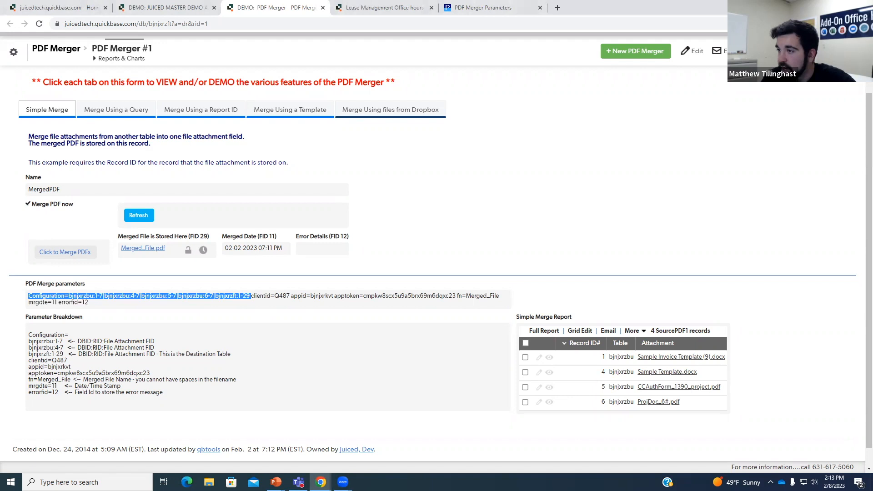
click(366, 8)
click(203, 282)
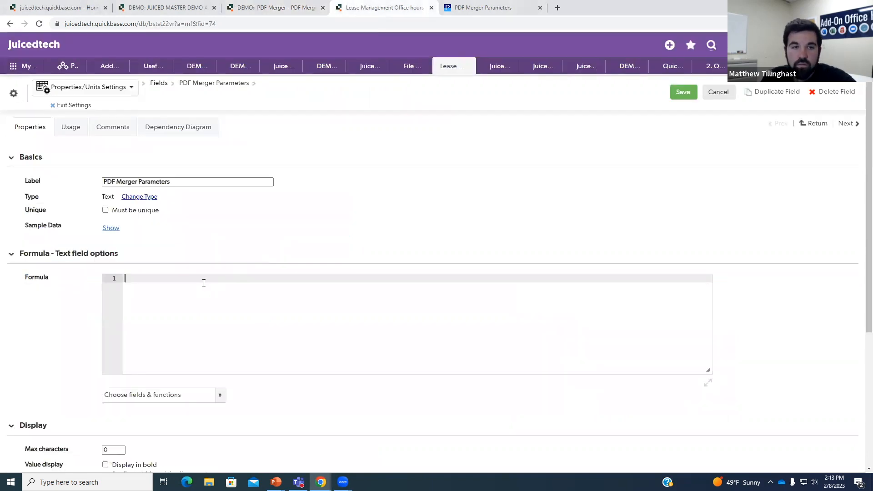
- Paste the Configuration formula and replace its first [Record ID#] with [Property/Unit #]
text("Configuration=bstwiquxb:"&[Record ID#]&"-8|bstwiquxb:"&[Record ID#]&"-23|bstwiquxb:"&[Record ID#]&"-32|bstwiquxb:"&[Record ID#]&"-35")
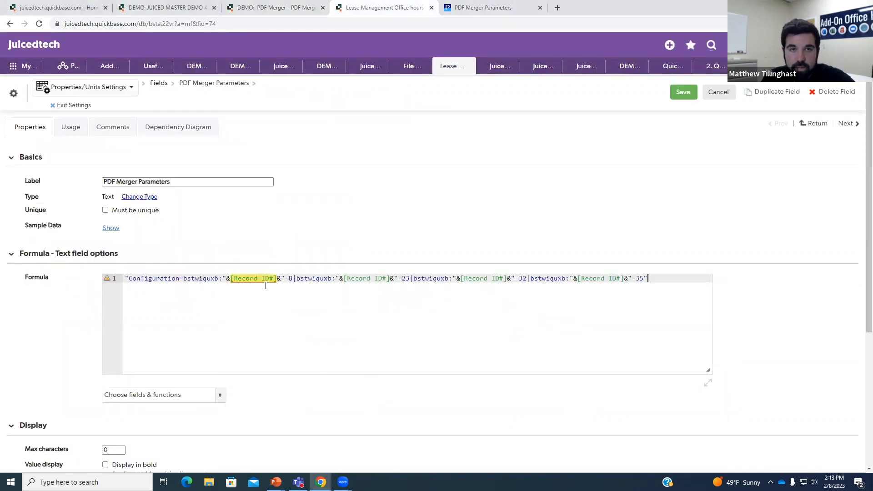
click(278, 279)
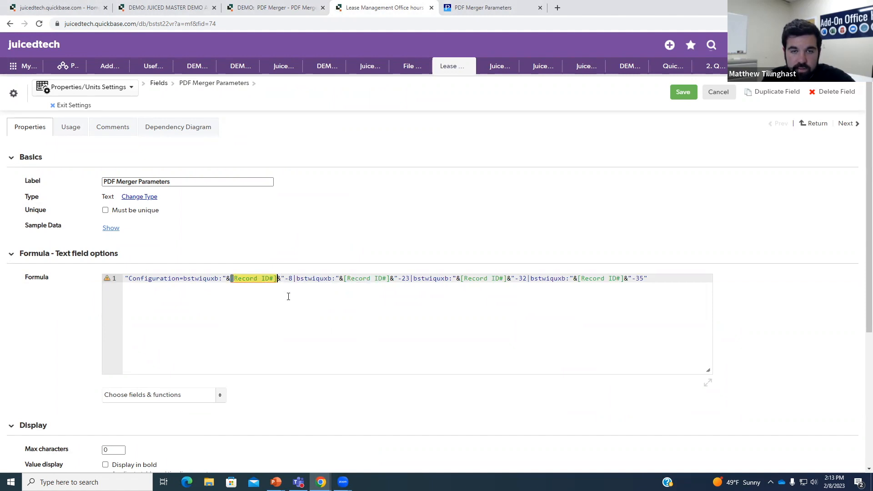
key(BackSpace)
key(BackSpace)
key(BackSpace)
key(BackSpace)
key(BackSpace)
key(BackSpace)
key(BackSpace)
key(BackSpace)
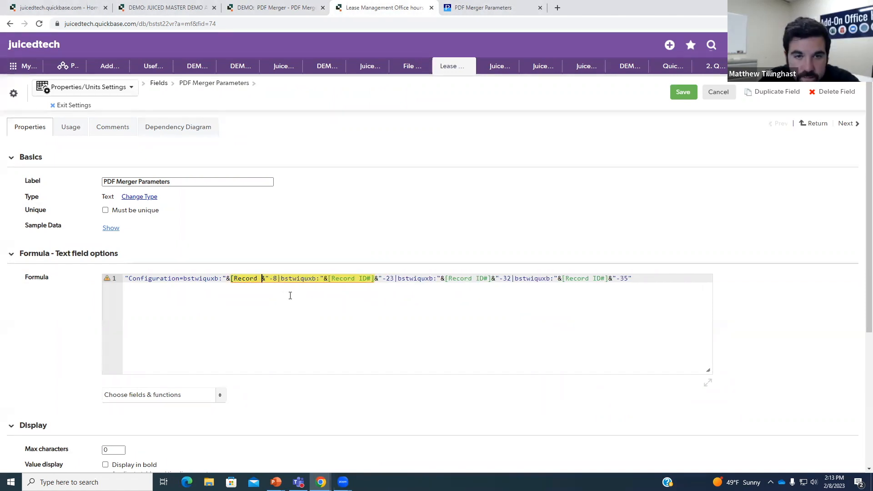
key(BackSpace)
key(BackSpace)
key(BackSpace)
key(BackSpace)
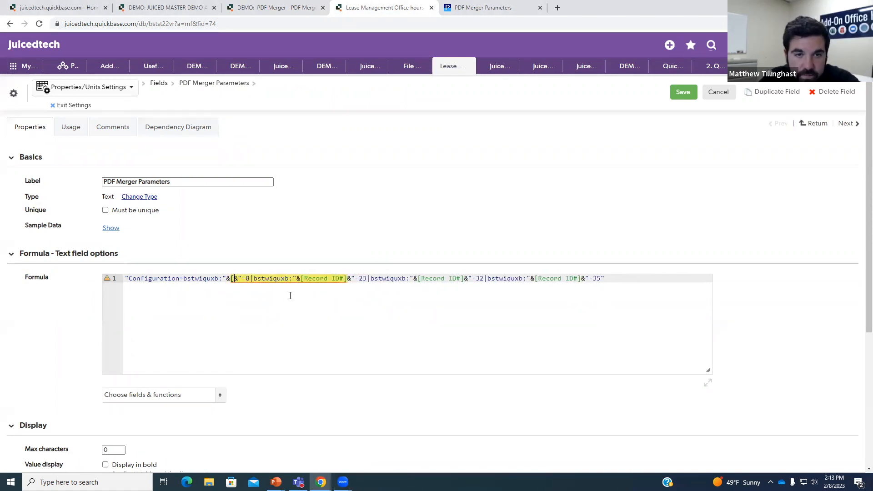
click(220, 395)
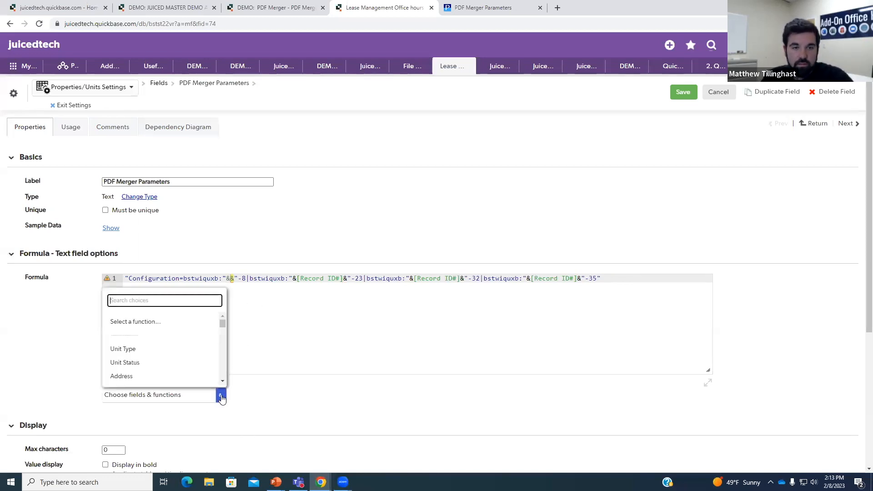
text(prop)
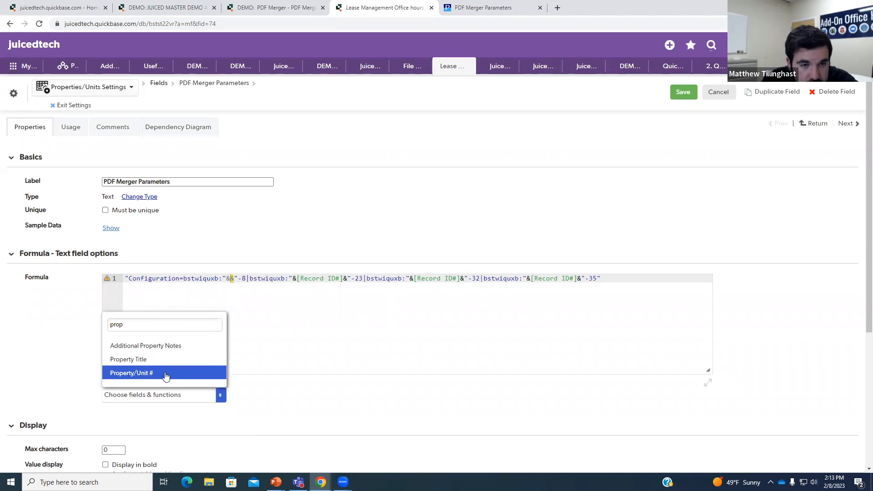
click(165, 374)
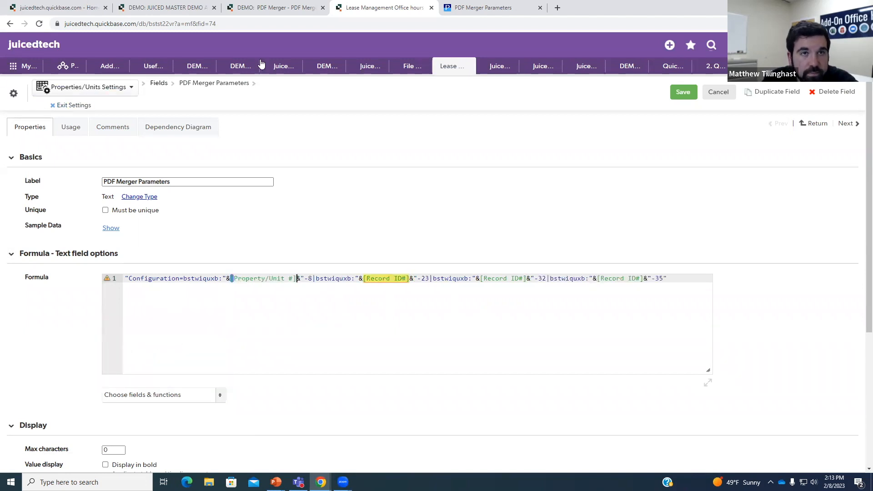
- Open the Properties/Units record view in a separate browser tab
right_click(69, 104)
click(90, 109)
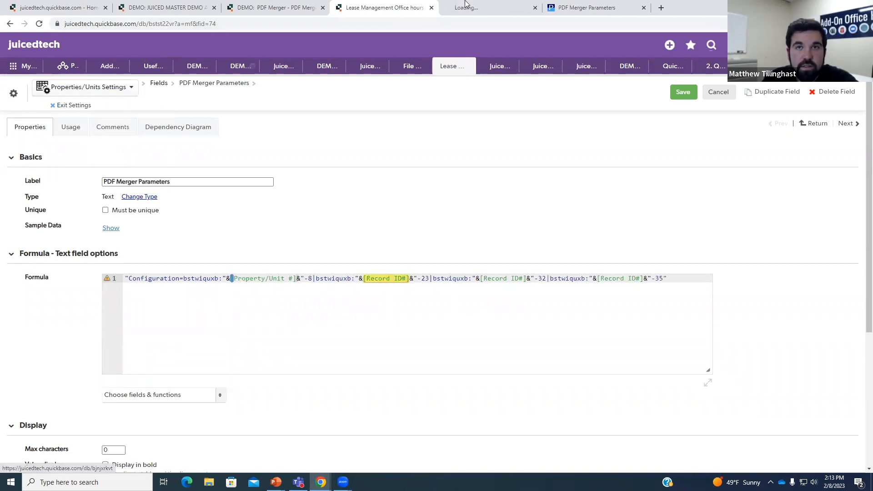
click(467, 7)
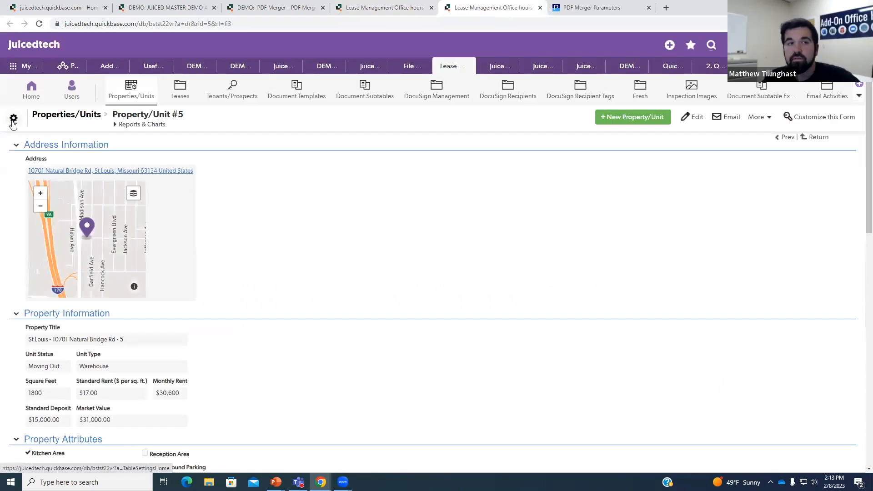
- Check Property/Unit #'s field ID in the Properties/Units Fields list, then return to the formula
click(14, 118)
click(52, 288)
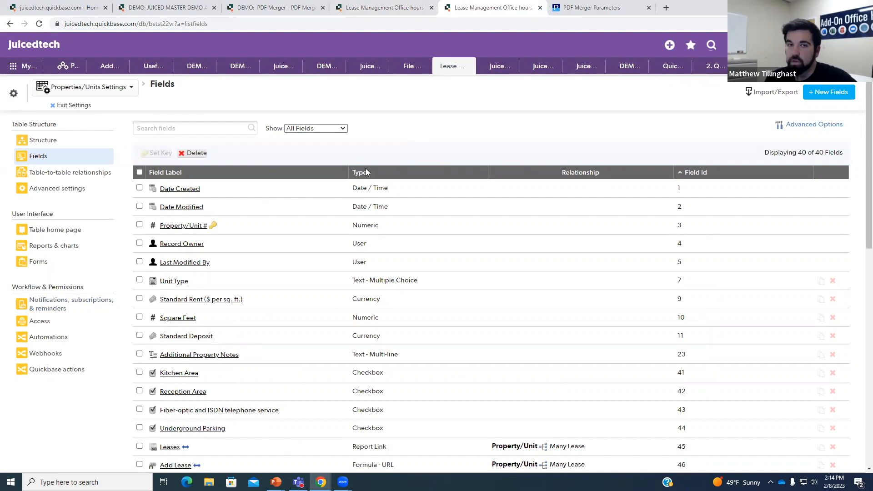
mouse_move(197, 226)
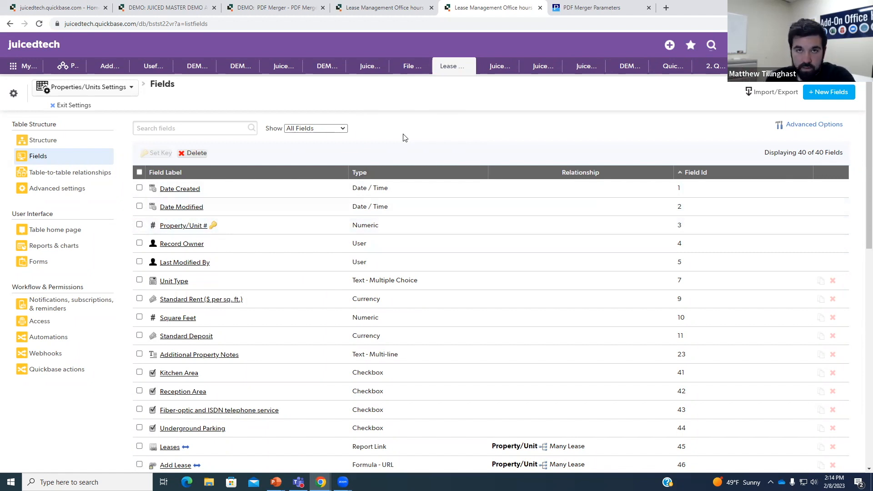
key(ctrl+shift+Tab)
- Replace the second and third [Record ID#] references with [Property/Unit #]
click(410, 279)
key(BackSpace)
key(BackSpace)
key(BackSpace)
key(BackSpace)
key(BackSpace)
key(BackSpace)
key(BackSpace)
key(BackSpace)
key(BackSpace)
key(BackSpace)
key(BackSpace)
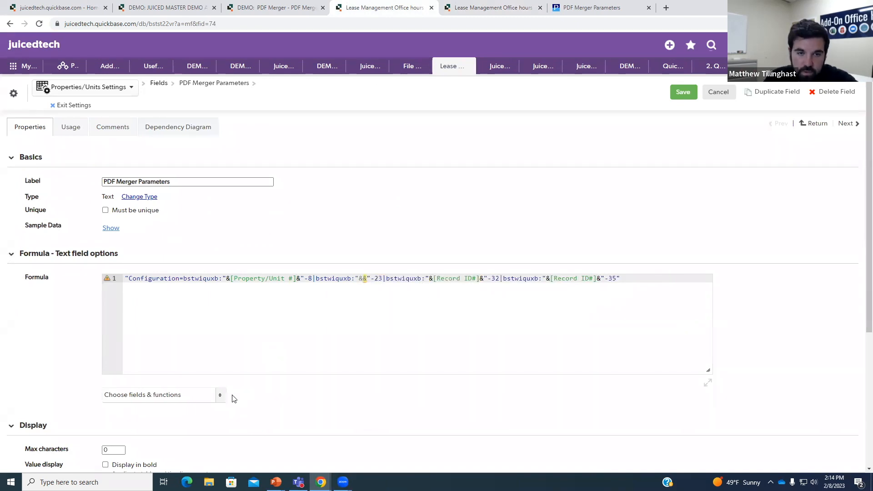
click(220, 395)
text(pro)
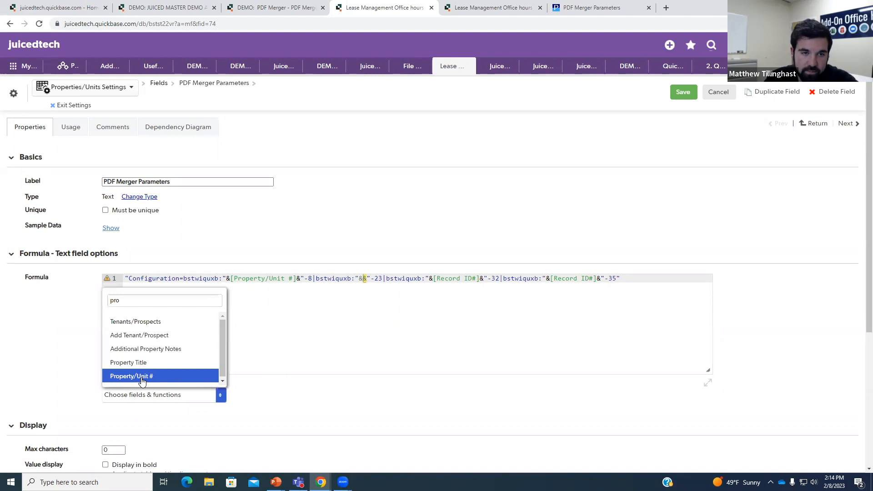
click(138, 377)
click(546, 278)
key(BackSpace)
key(BackSpace)
key(BackSpace)
key(BackSpace)
key(BackSpace)
key(BackSpace)
key(BackSpace)
key(BackSpace)
key(BackSpace)
key(BackSpace)
key(BackSpace)
key(BackSpace)
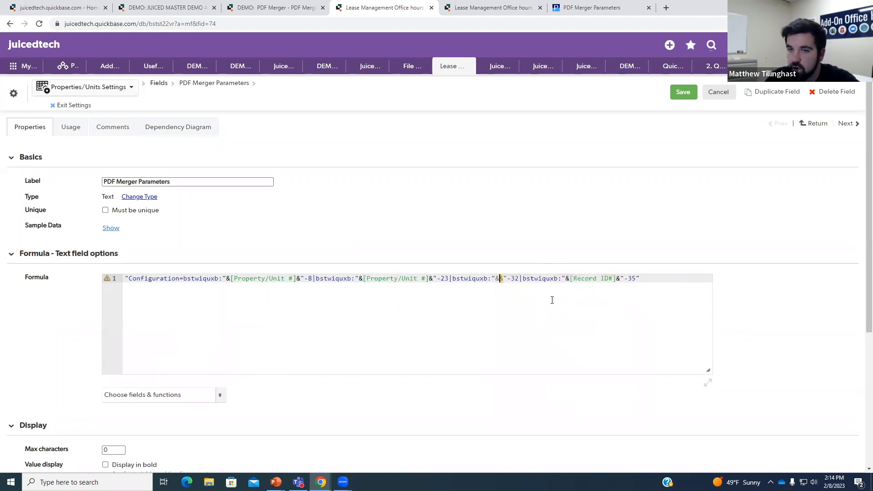
click(220, 394)
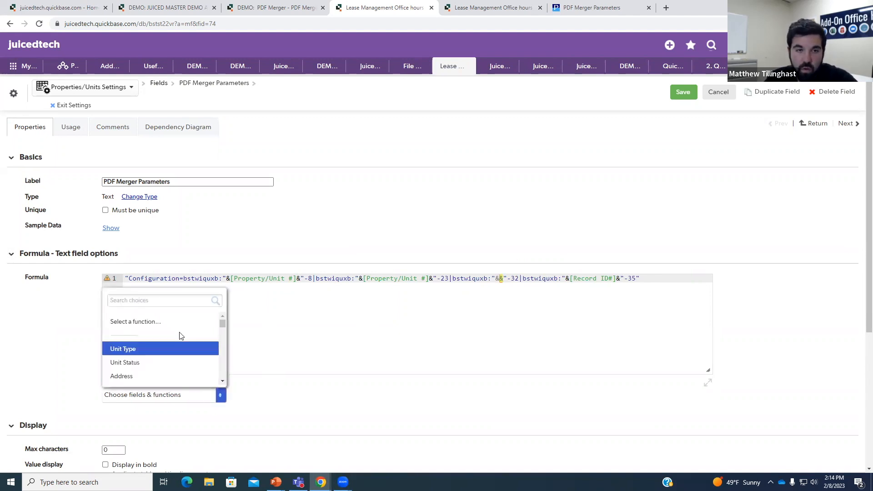
click(165, 299)
text(prop)
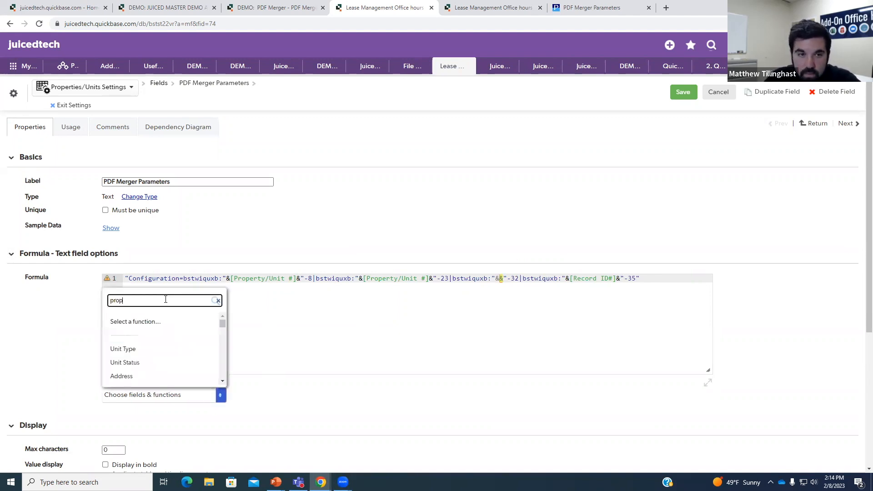
click(136, 370)
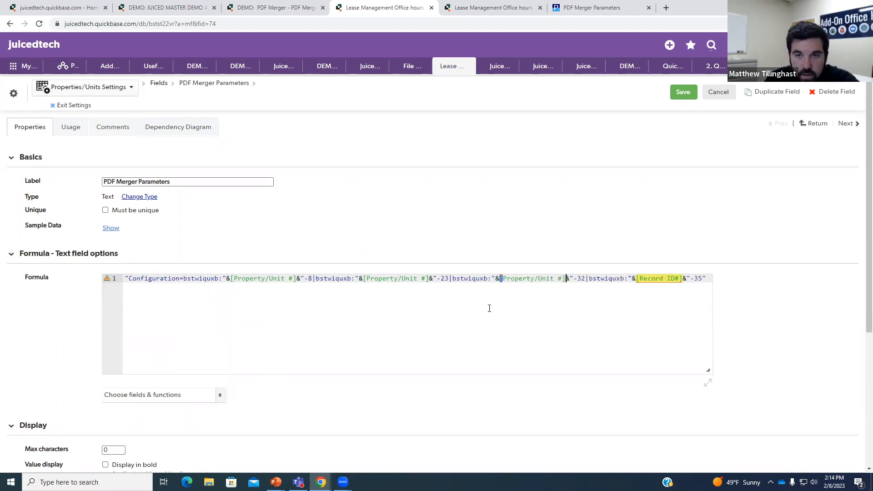
- Replace the last [Record ID#] before -35 with [Property/Unit #]
click(684, 278)
key(BackSpace)
key(BackSpace)
key(BackSpace)
key(BackSpace)
key(BackSpace)
key(BackSpace)
key(BackSpace)
key(BackSpace)
key(BackSpace)
key(BackSpace)
key(BackSpace)
key(BackSpace)
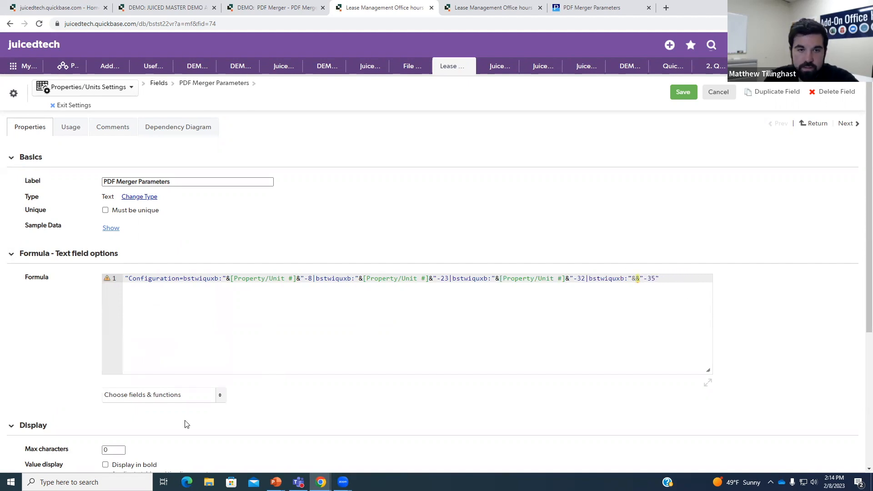
click(221, 395)
text(prop)
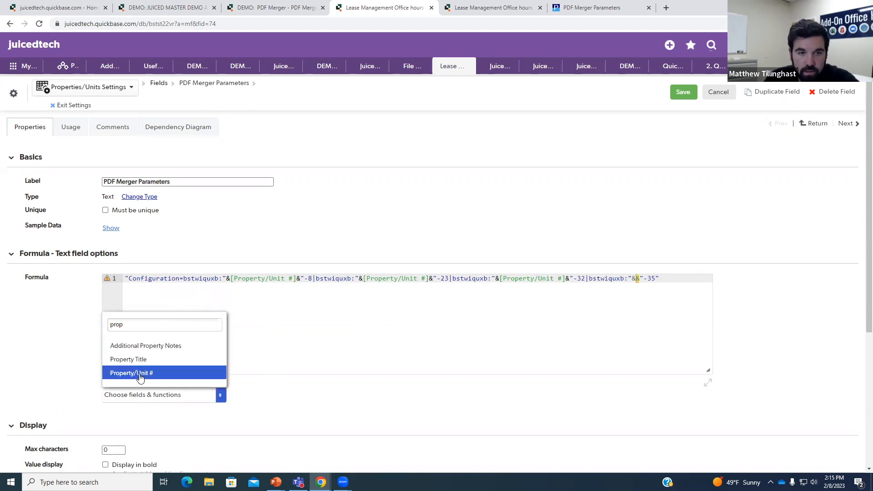
click(140, 376)
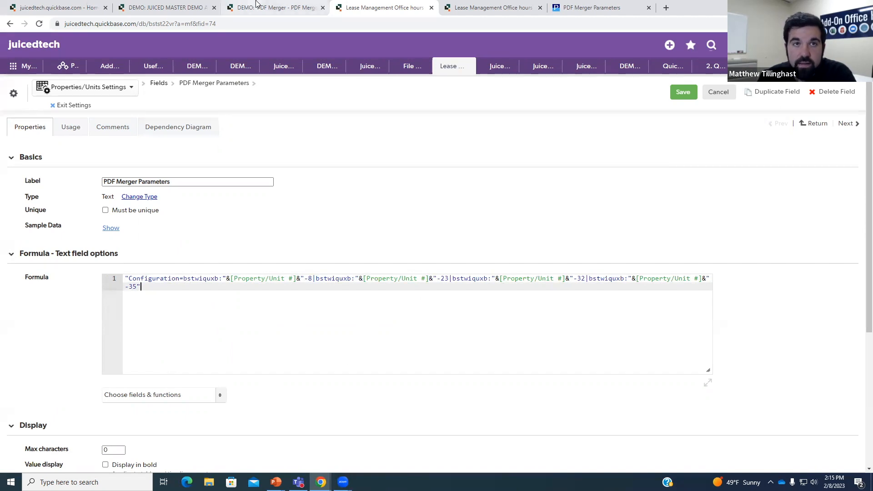
click(591, 8)
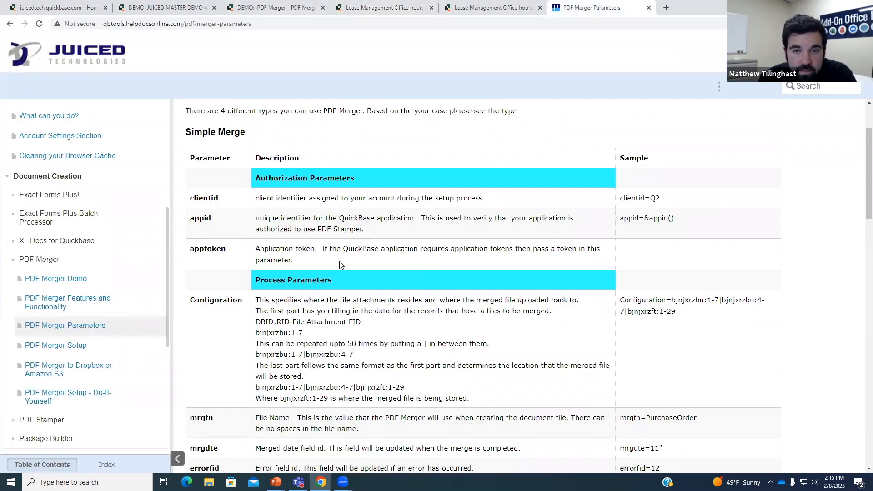
scroll(341, 265, down, 2)
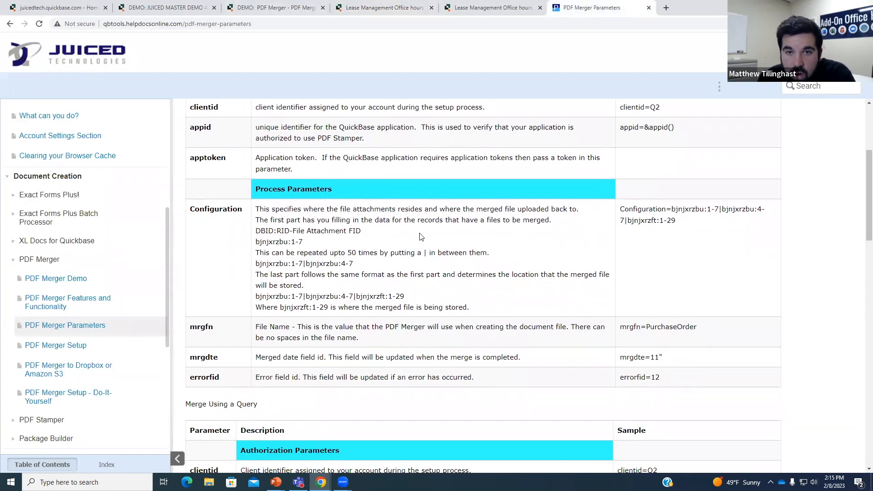
click(84, 399)
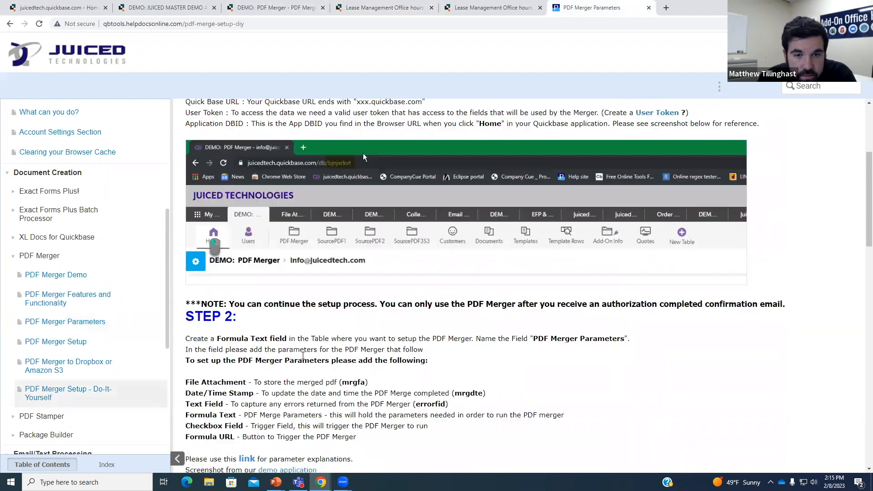
scroll(253, 325, down, 5)
scroll(387, 337, down, 6)
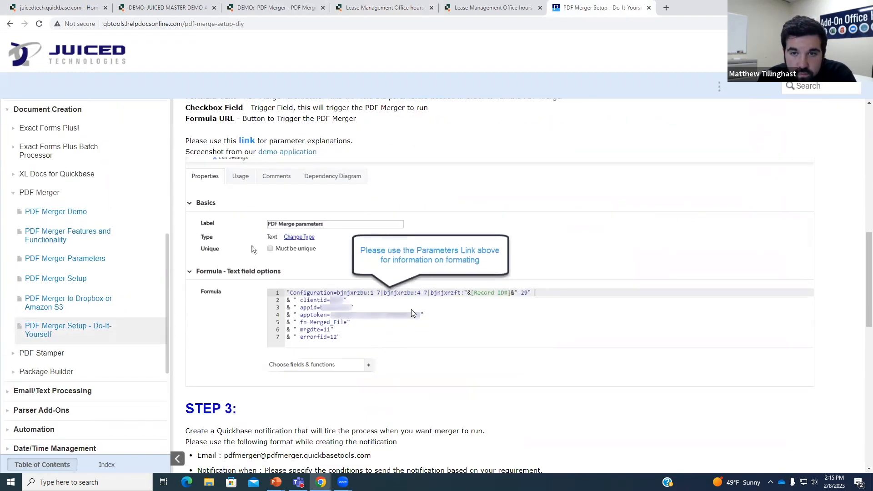
scroll(366, 296, down, 2)
scroll(373, 305, up, 5)
scroll(379, 314, up, 2)
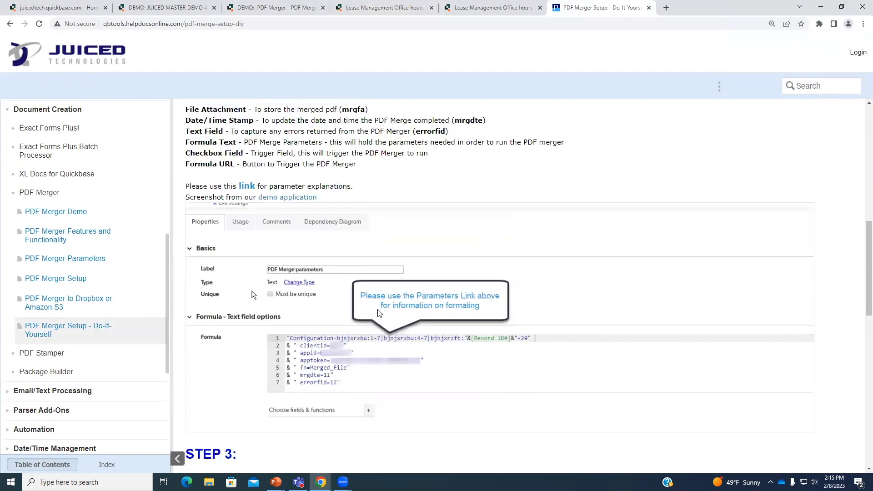
click(266, 8)
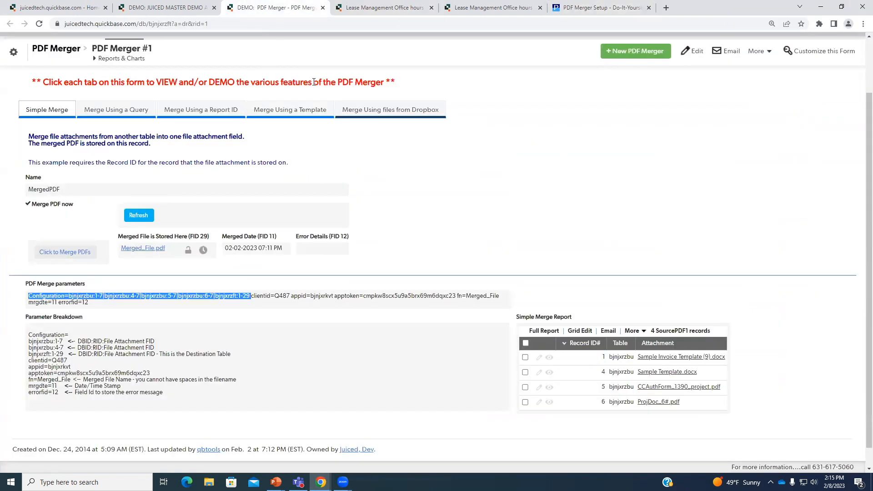
scroll(279, 182, up, 3)
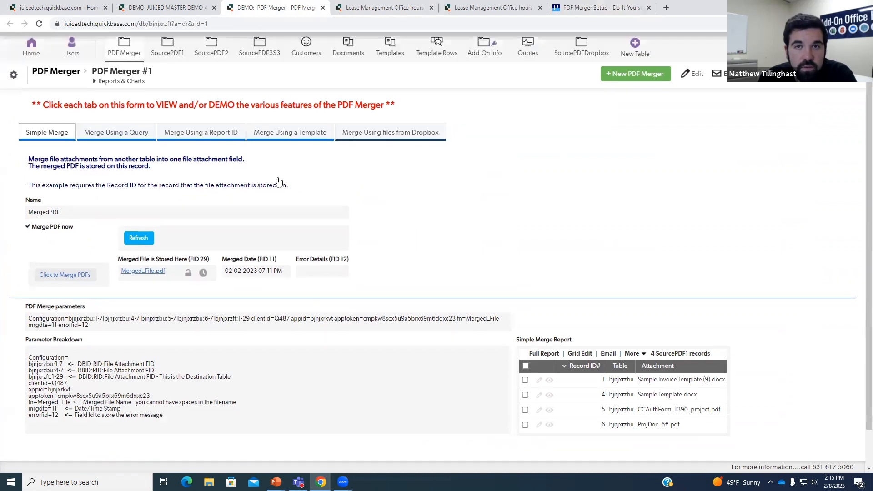
scroll(551, 248, down, 3)
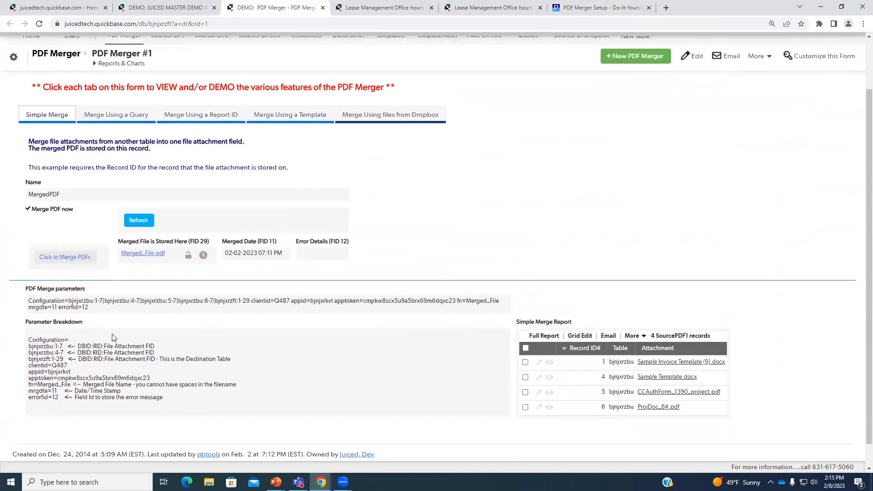
drag(78, 348, 157, 349)
click(161, 354)
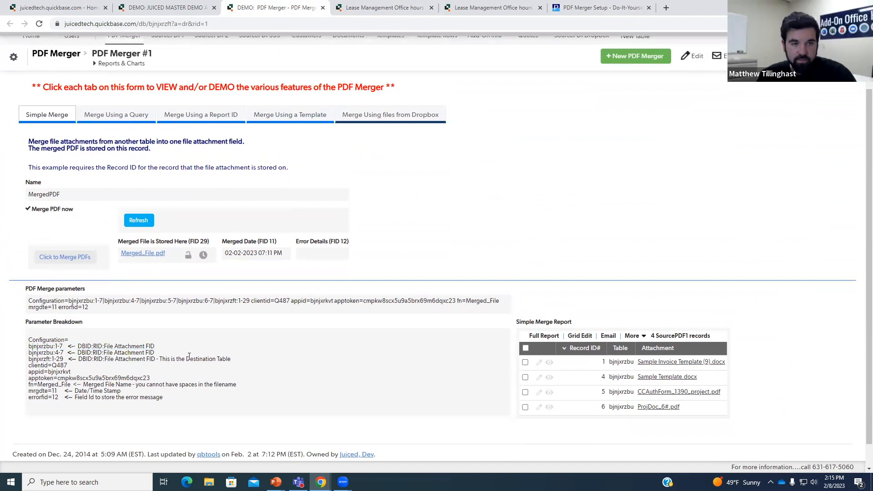
key(ctrl+plus)
scroll(195, 341, down, 4)
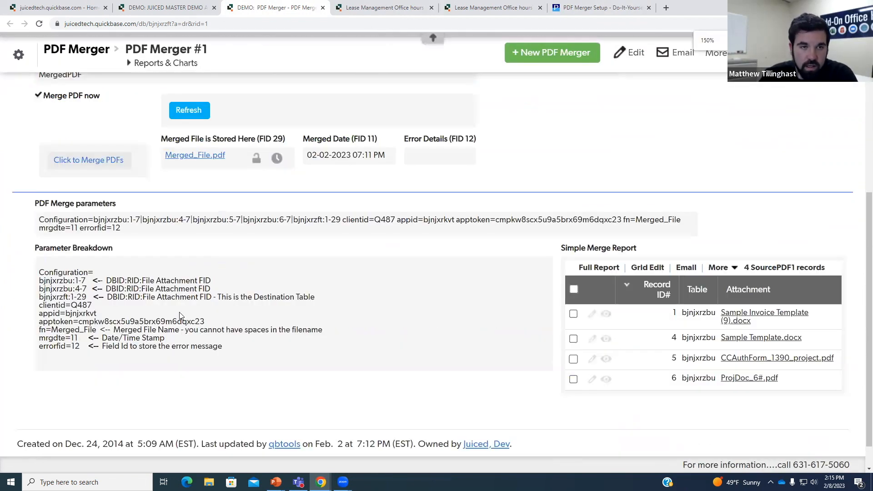
drag(112, 280, 120, 279)
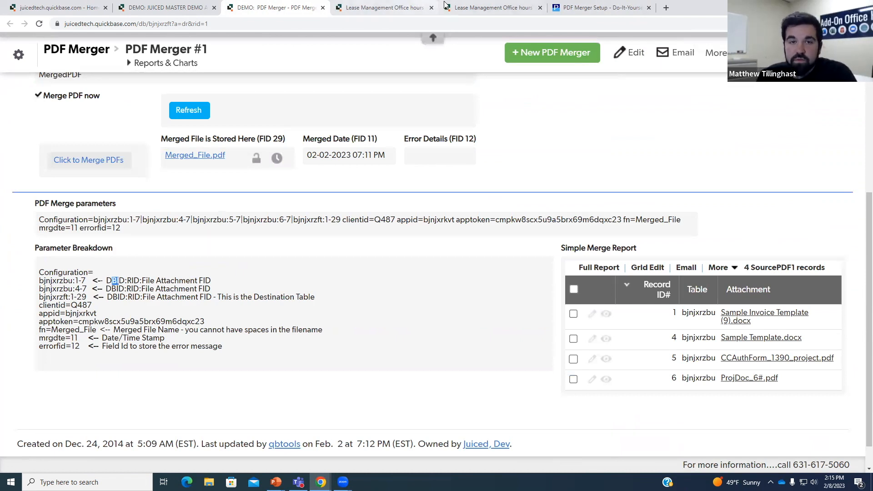
click(473, 7)
click(413, 4)
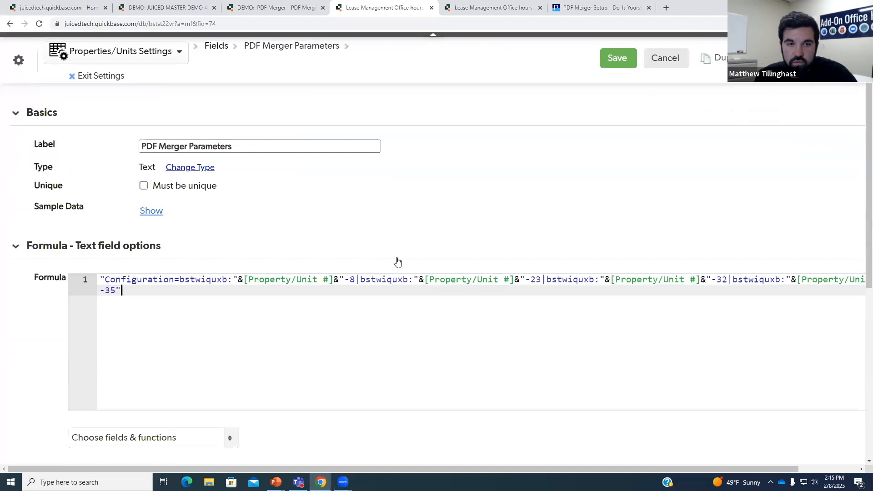
- Point out table id bstwiquxb and the first [Property/Unit #] in the formula
click(180, 279)
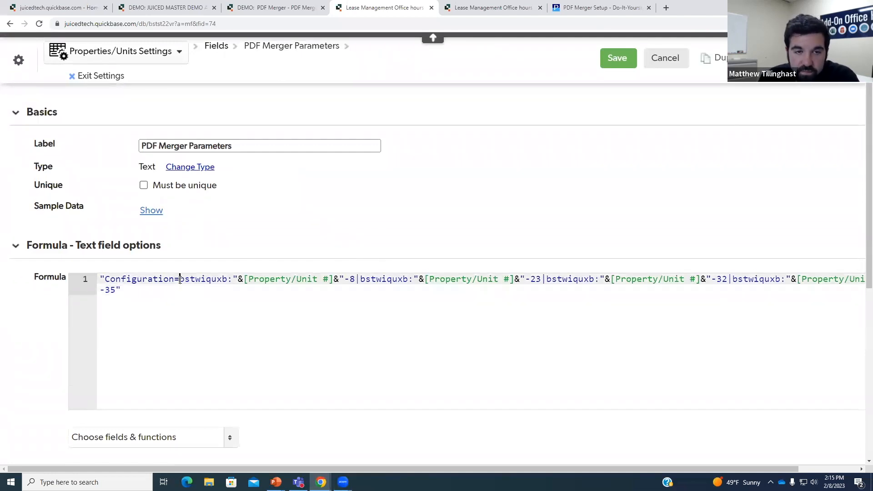
drag(181, 279, 228, 279)
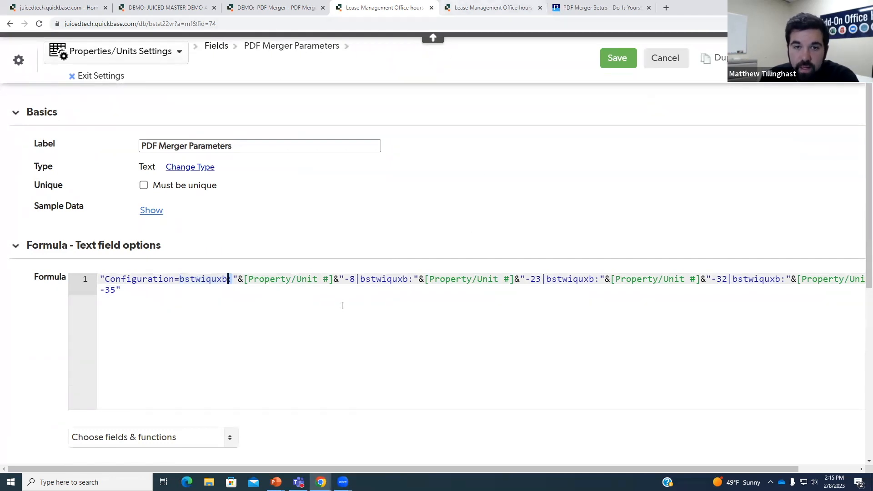
drag(245, 279, 335, 279)
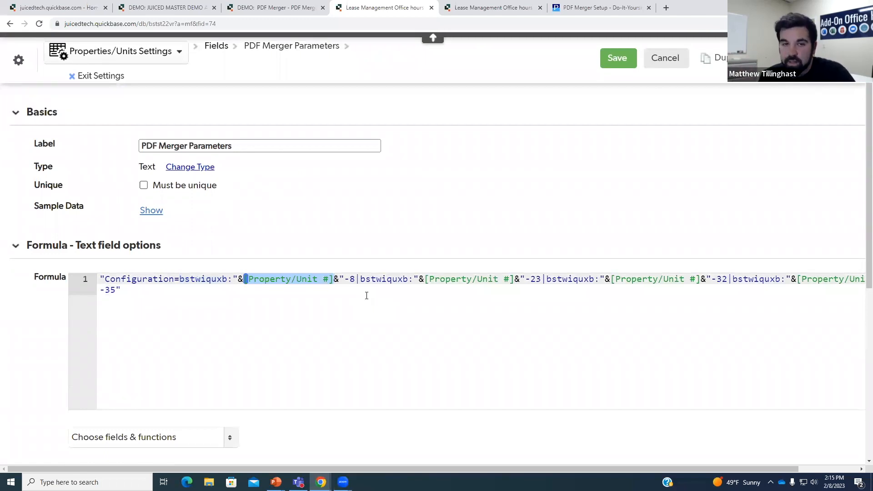
click(335, 279)
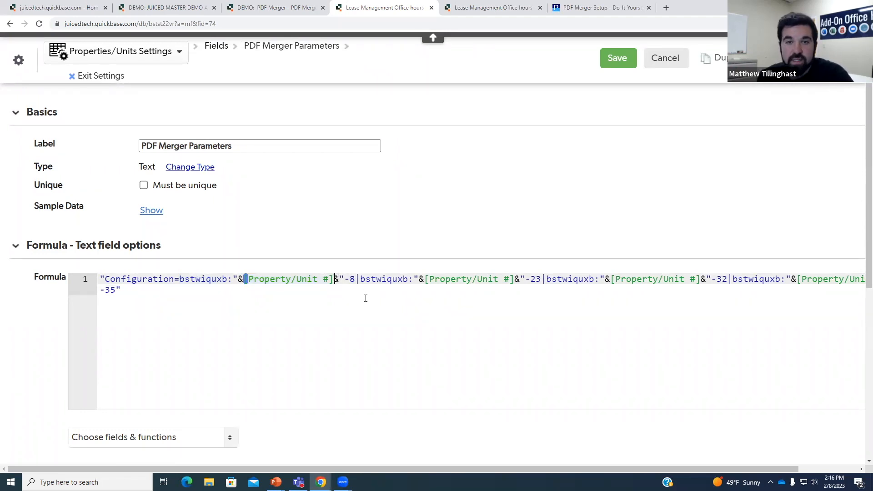
- On the demo record, review the File Attachment FID explanation and table id bjnjxrzbu
click(278, 7)
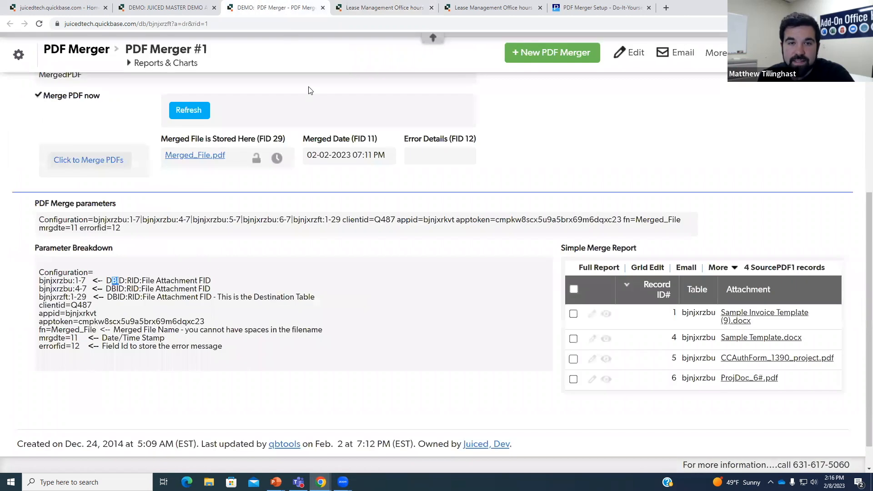
click(313, 260)
drag(212, 281, 146, 281)
click(165, 293)
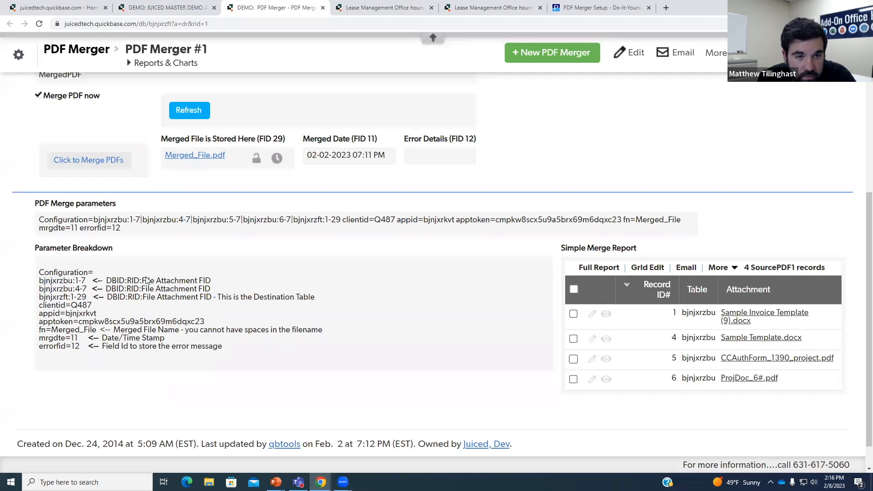
click(97, 287)
drag(43, 282, 76, 281)
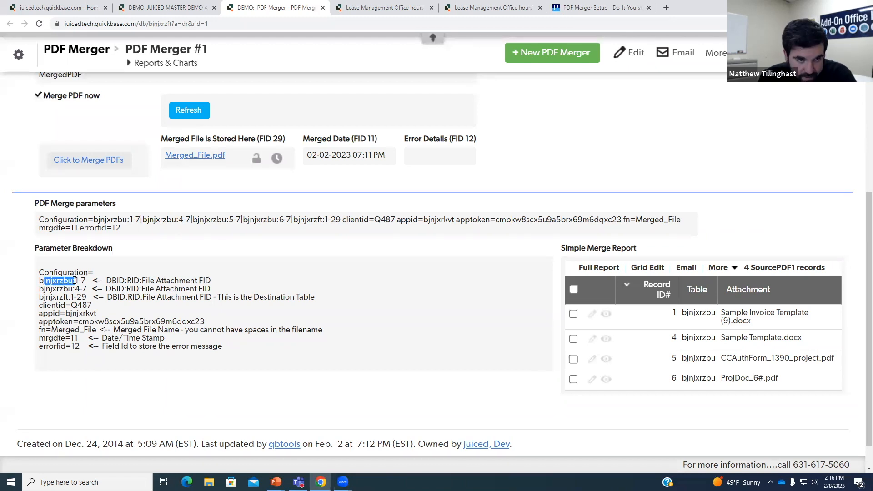
- Locate the table id in the settings page address and zoom the field settings page out
click(368, 5)
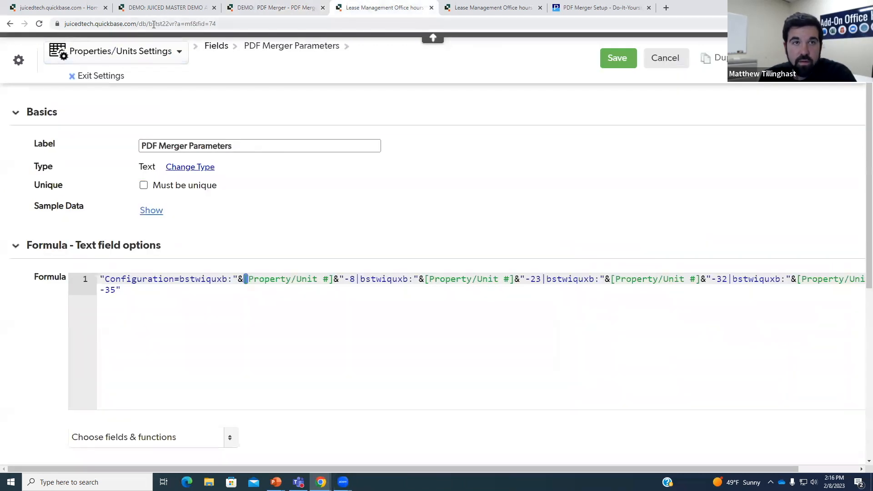
drag(148, 25, 175, 25)
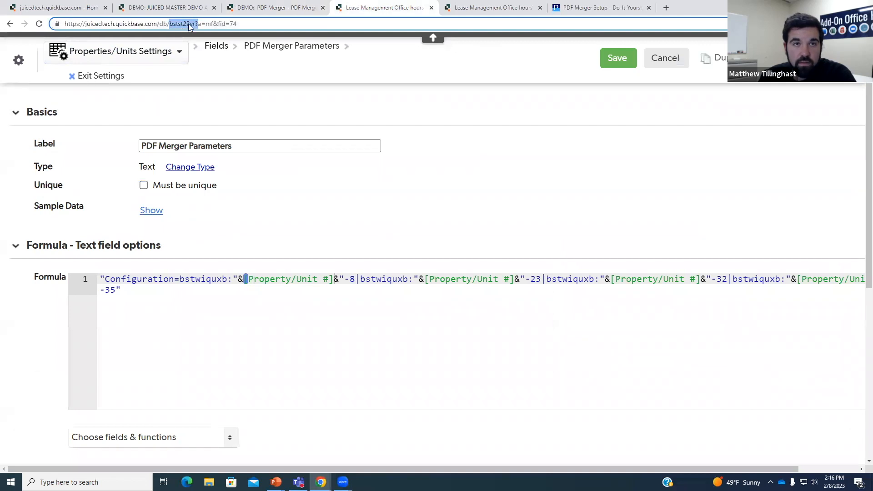
key(ctrl+shift+Tab)
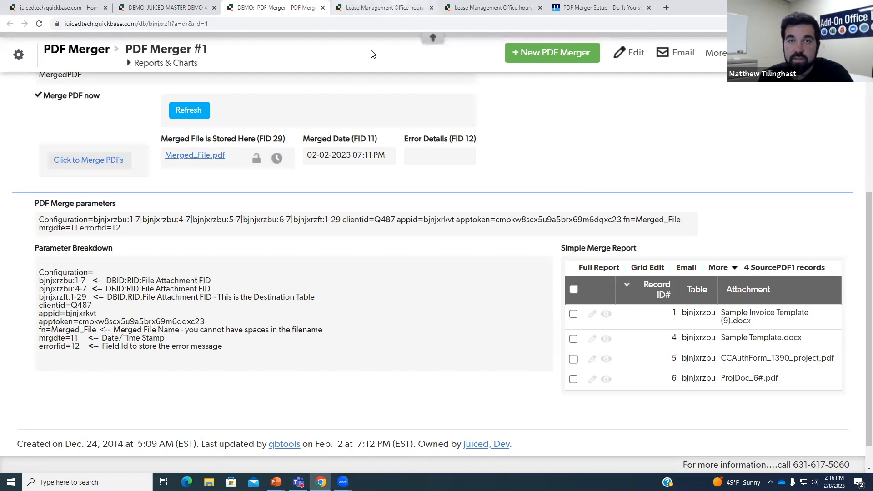
click(386, 7)
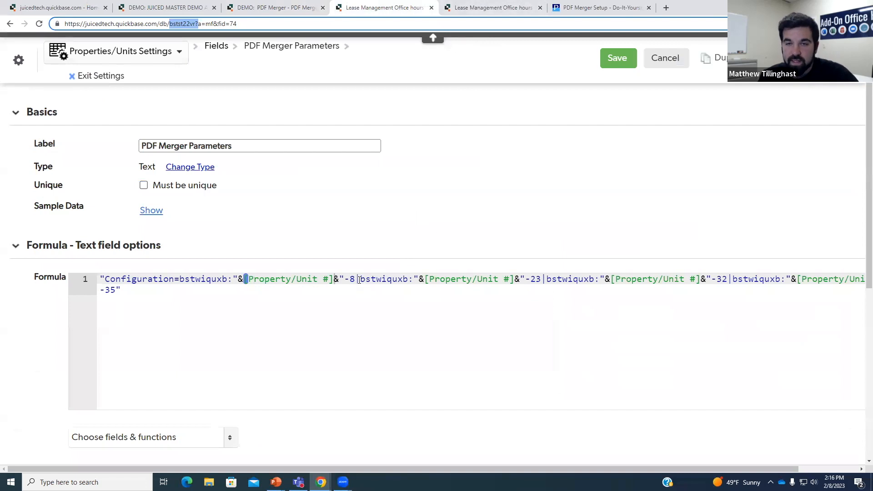
key(ctrl+minus)
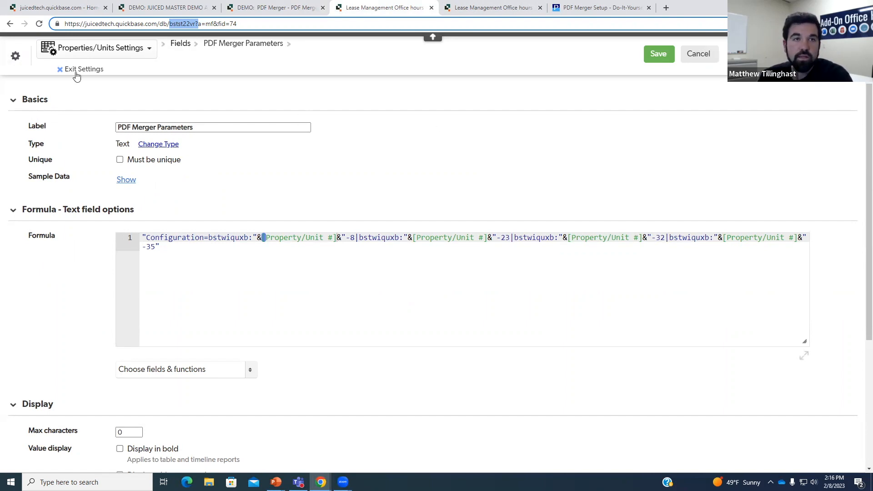
key(ctrl+Tab)
- Filter the Properties/Units fields list to File Attachment fields to read their IDs
key(ctrl+minus)
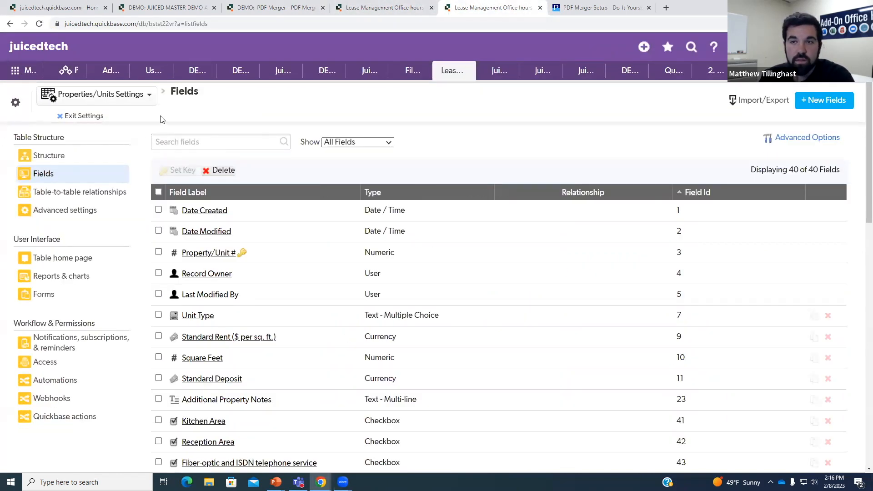
click(324, 142)
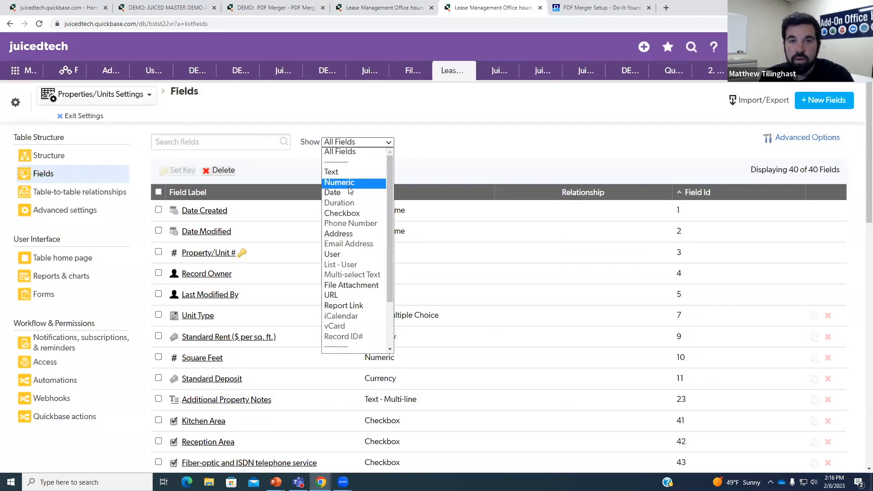
click(359, 286)
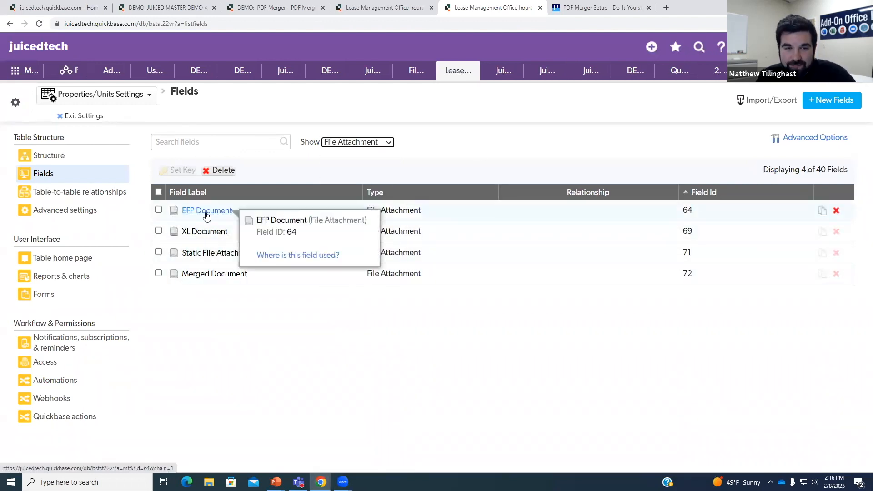
mouse_move(218, 233)
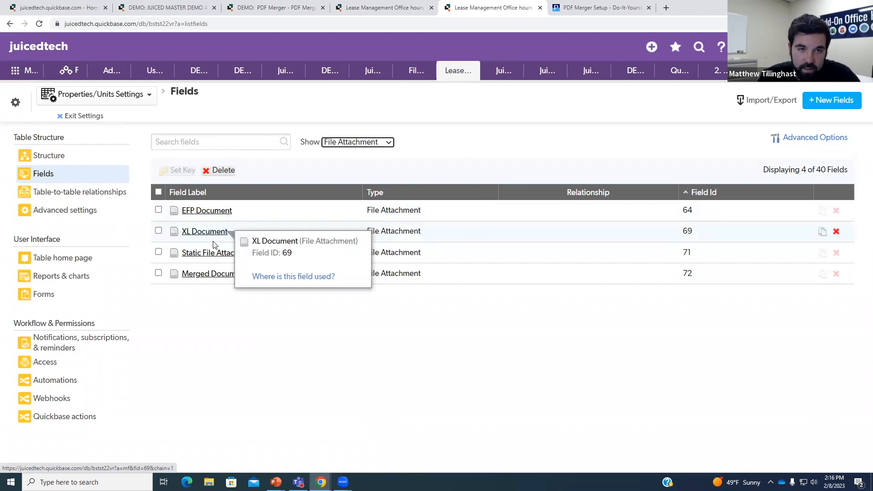
mouse_move(225, 259)
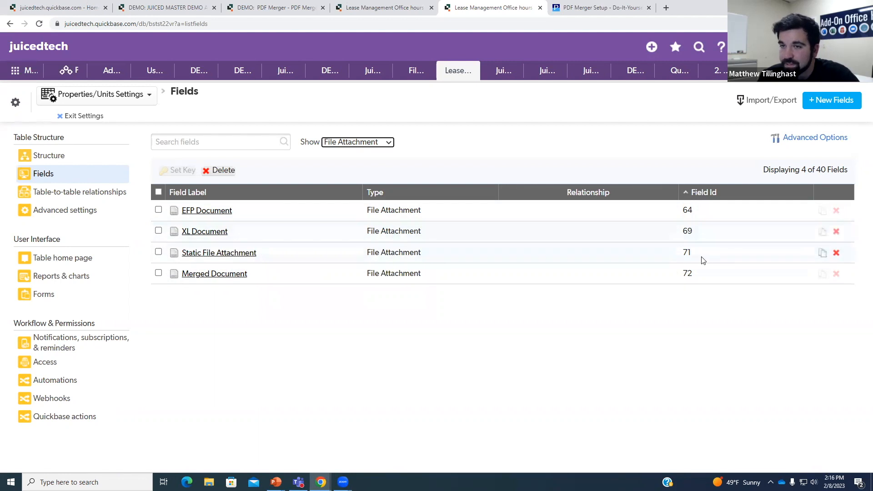
- Change the formula's field IDs 8, 23 and 32 to 64, 69 and 71
click(403, 4)
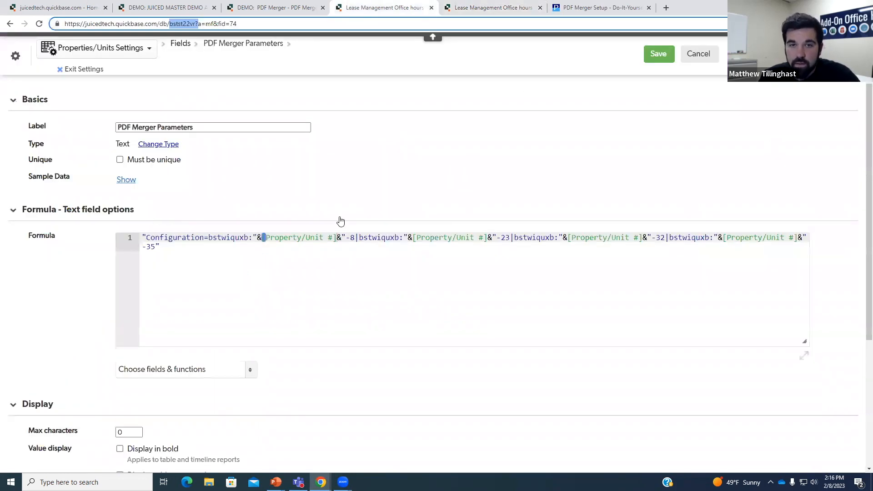
click(360, 240)
key(BackSpace)
text(64)
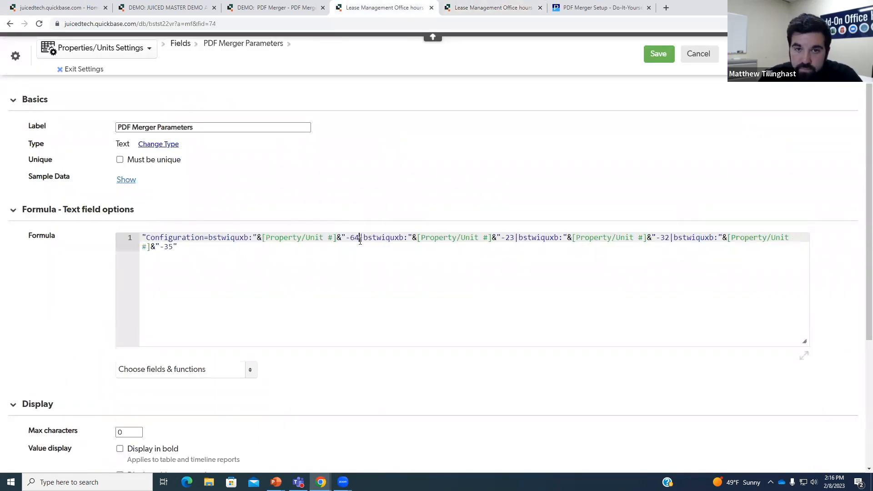
key(BackSpace)
key(BackSpace)
text(69)
click(670, 238)
key(BackSpace)
key(BackSpace)
text(71)
- Recheck the attachment field IDs and inspect the table ID in the formula's last entry
click(482, 8)
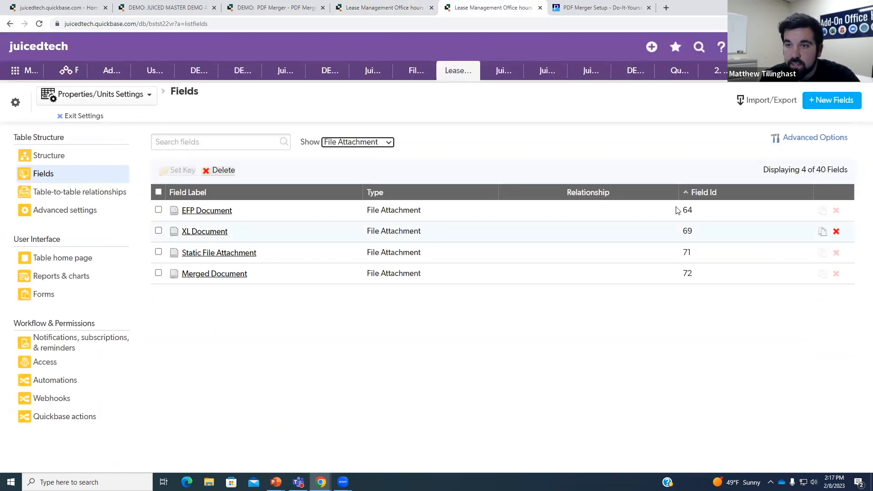
key(ctrl+shift+Tab)
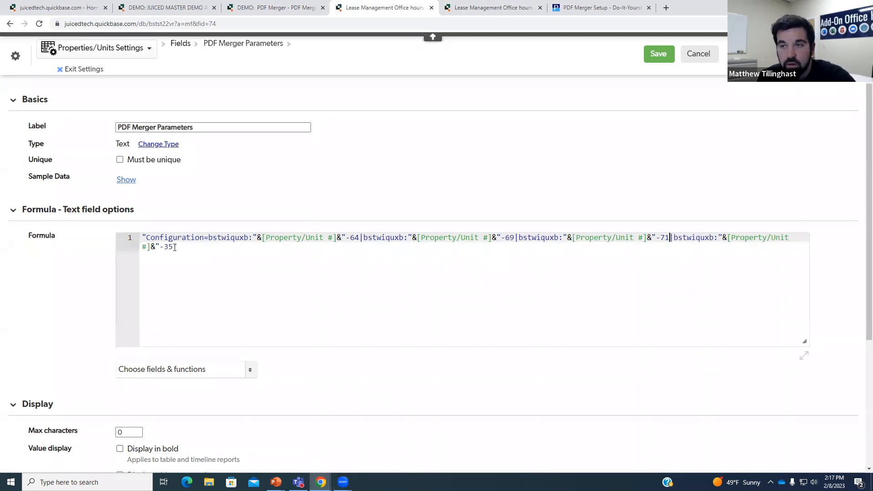
click(172, 248)
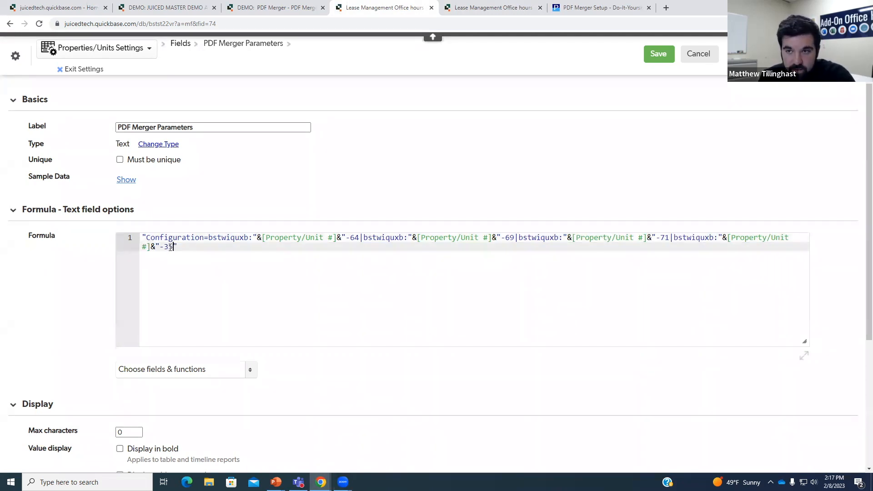
drag(679, 239, 706, 239)
click(706, 240)
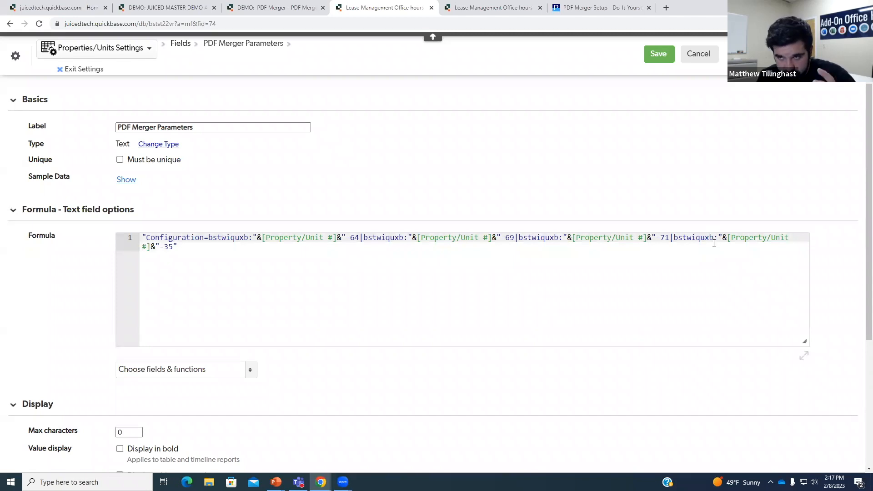
drag(693, 237, 706, 238)
click(739, 240)
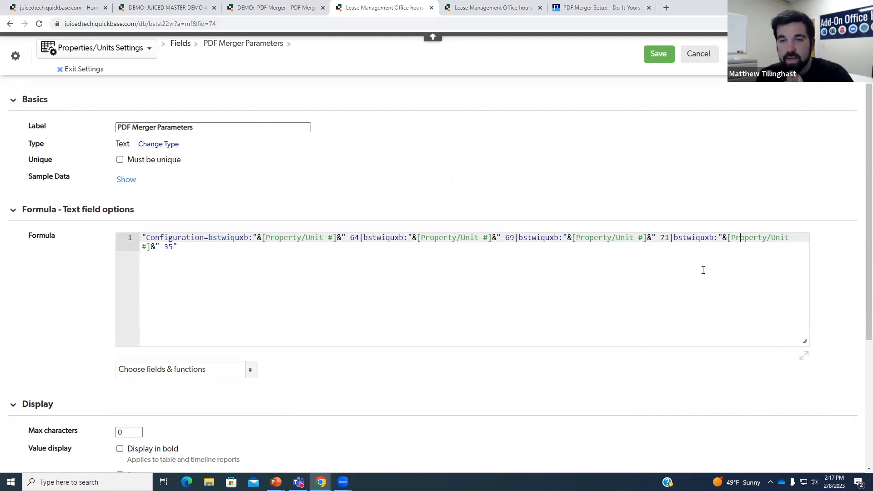
drag(691, 238, 714, 238)
click(745, 239)
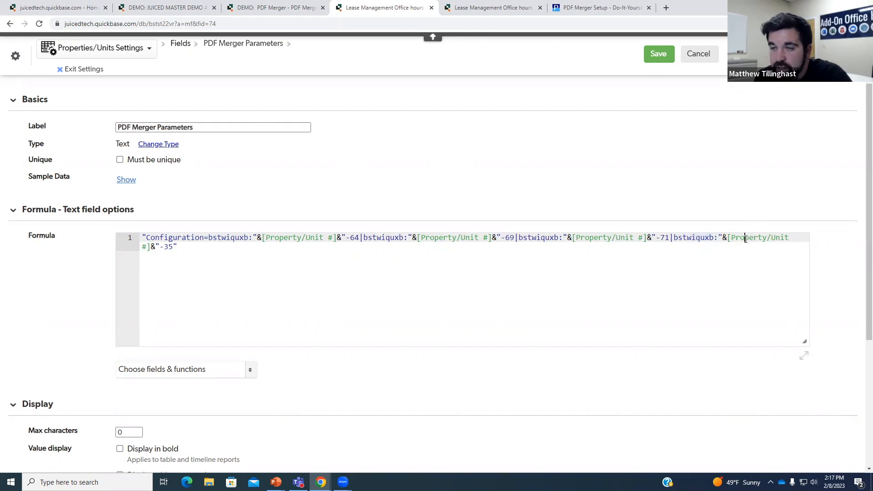
- Replace the final field ID 35 with 72, then copy table ID bstst22vr from the address
click(177, 247)
drag(173, 247, 164, 248)
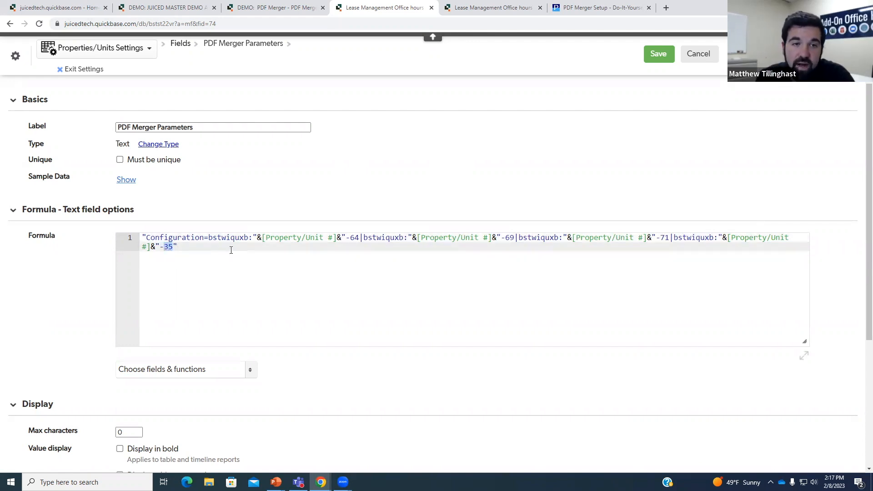
click(466, 4)
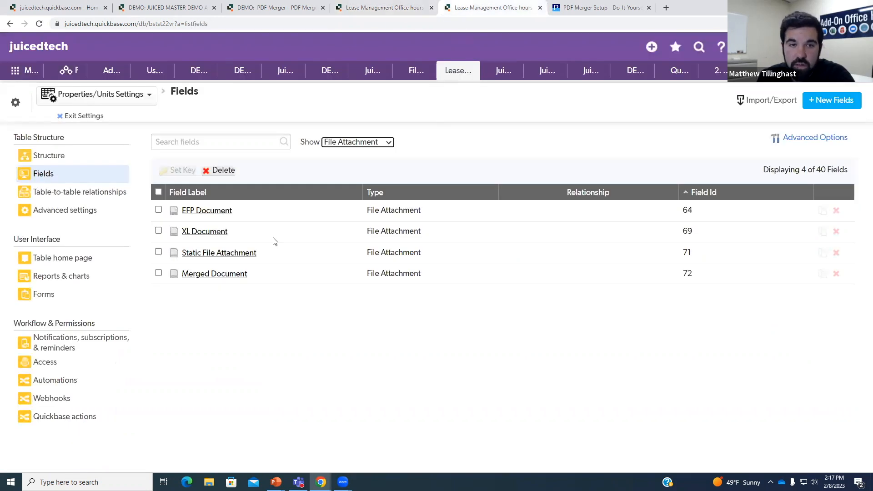
click(403, 6)
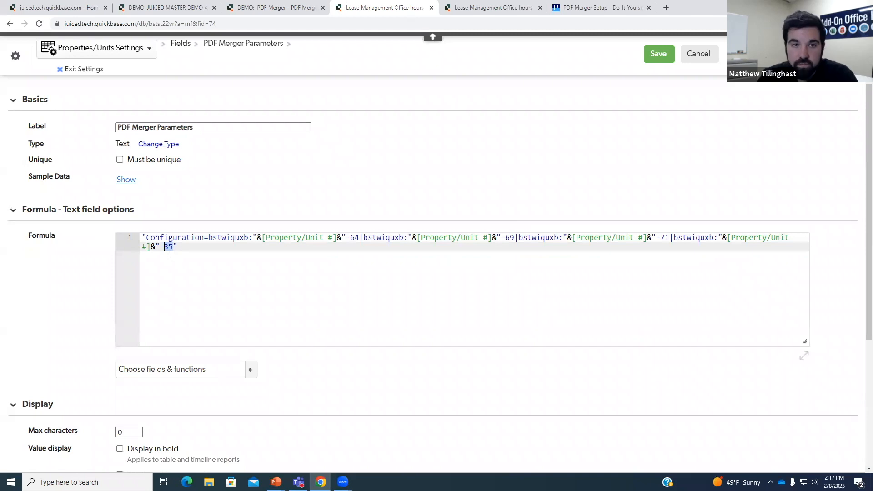
text(72)
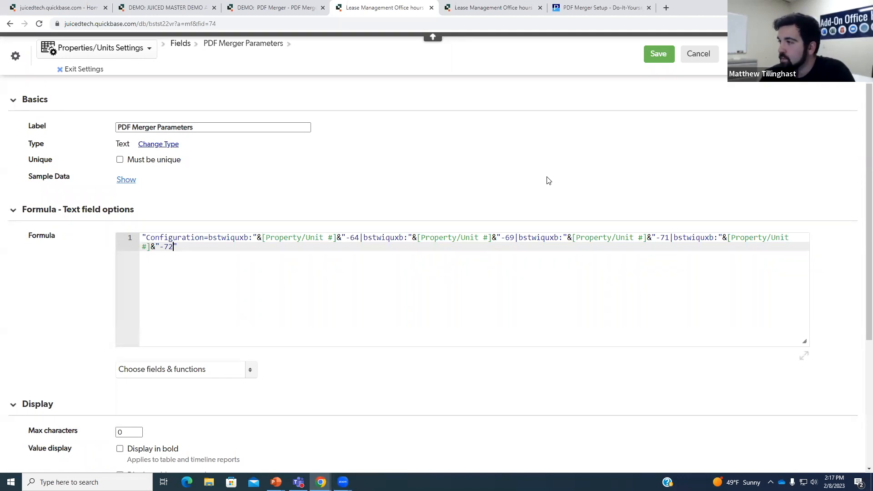
drag(519, 237, 548, 233)
double_click(174, 24)
key(ctrl+c)
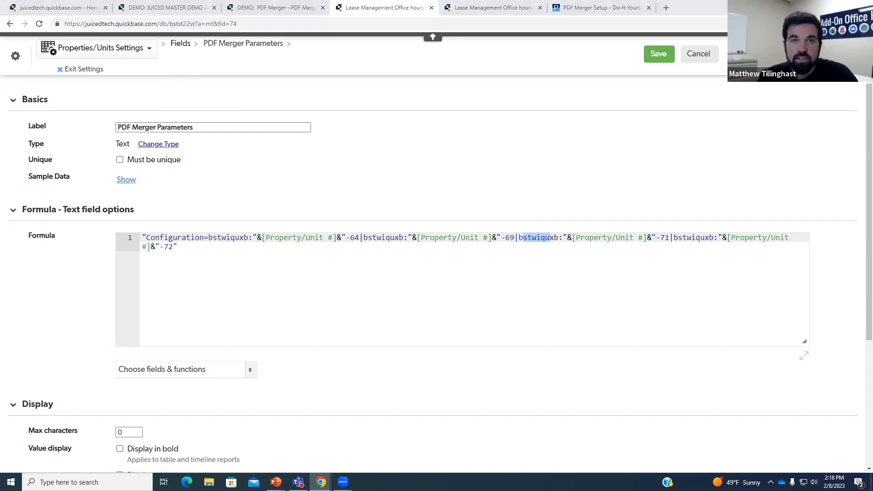
- Replace the first two table ids in the formula with bstst22vr
click(349, 6)
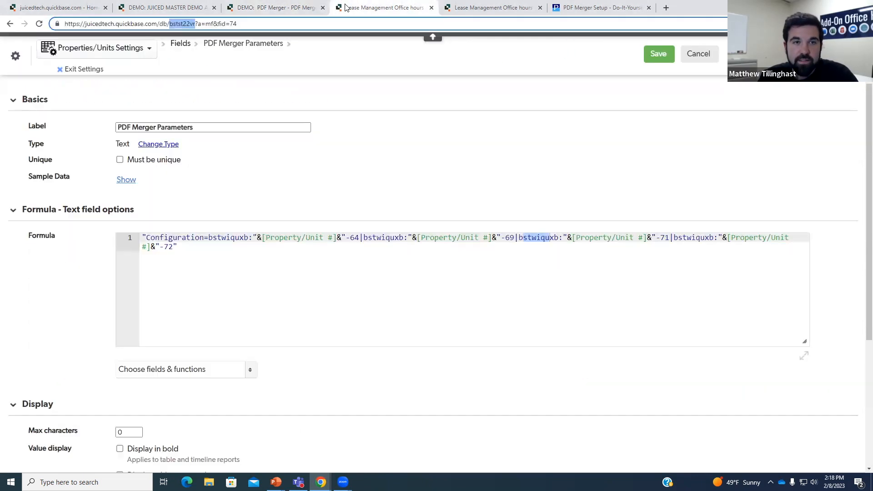
click(250, 237)
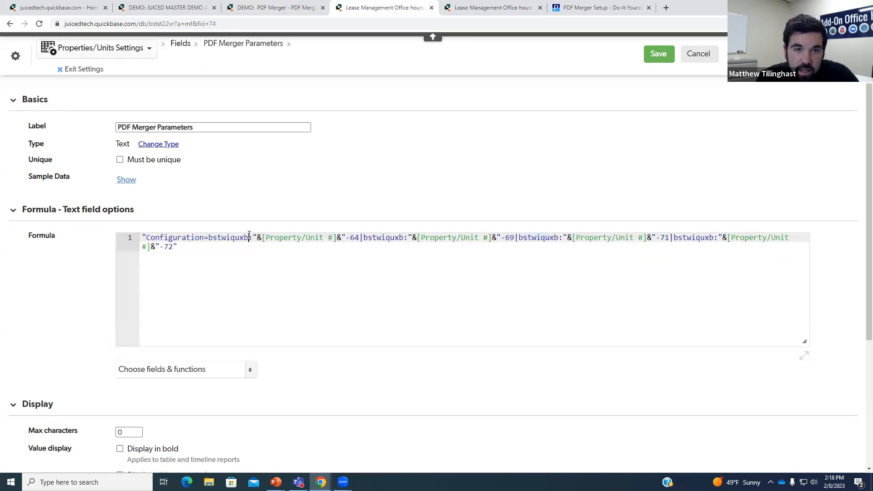
key(shift+Left)
key(shift+Left)
key(shift+Left)
key(shift+Left)
key(shift+Left)
key(shift+Left)
key(shift+Left)
key(shift+Left)
key(shift+Left)
key(ctrl+v)
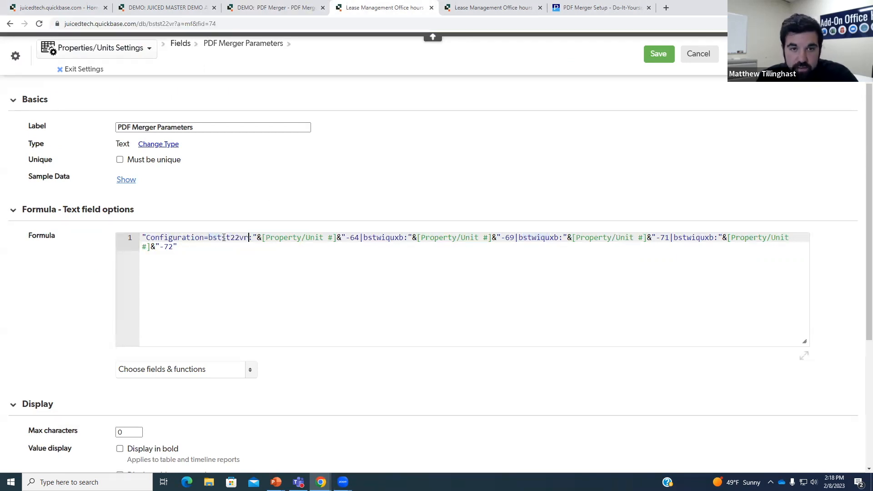
drag(403, 237, 364, 237)
key(ctrl+v)
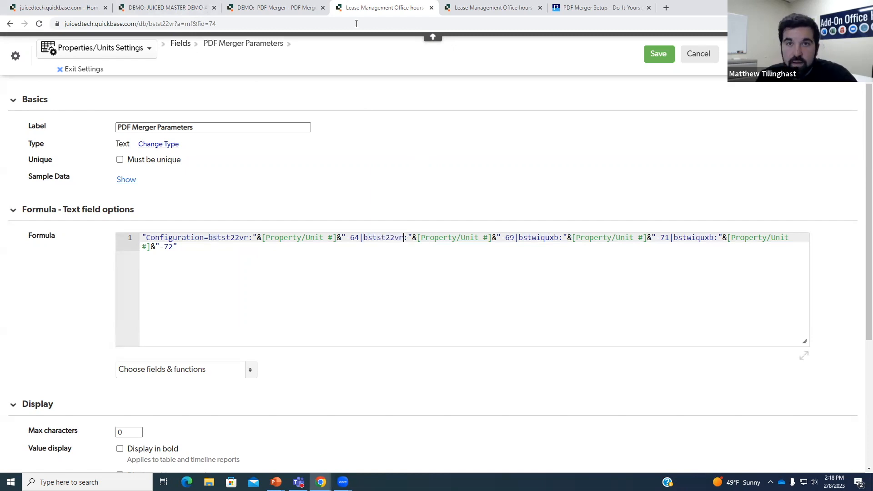
- Replace the third and fourth table ids, including the one after -71|, with bstst22vr
click(245, 5)
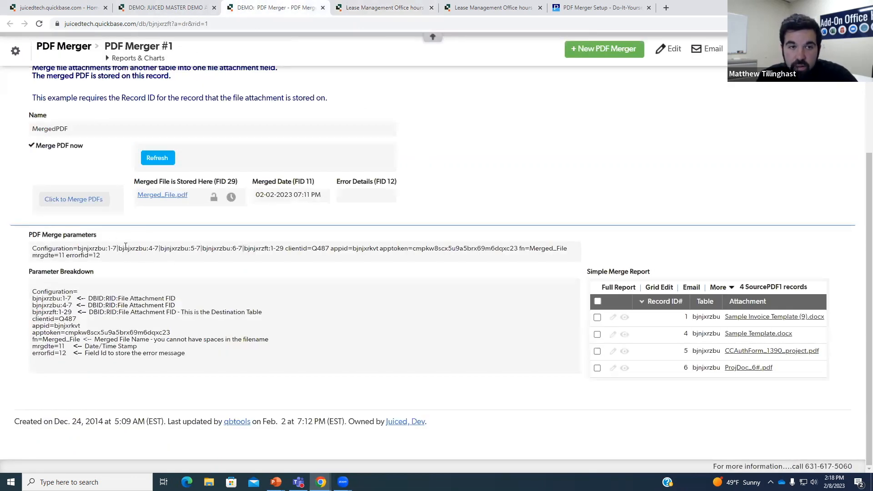
click(363, 4)
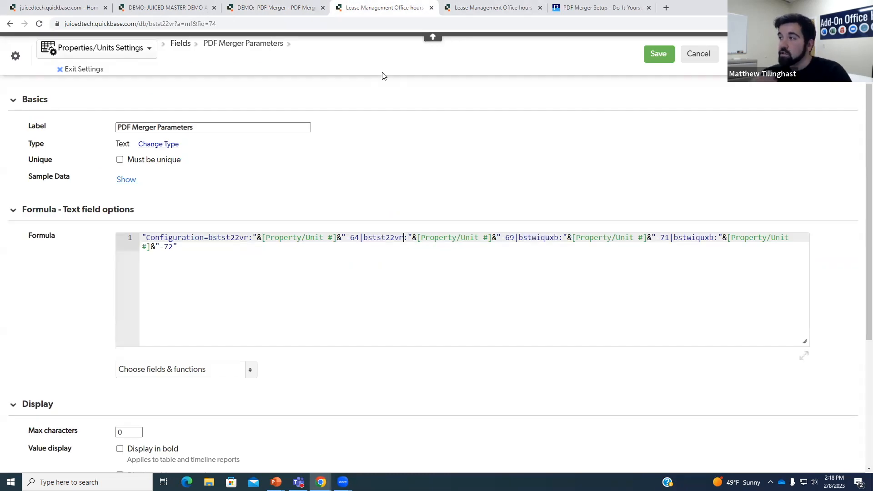
click(559, 238)
drag(559, 237, 523, 237)
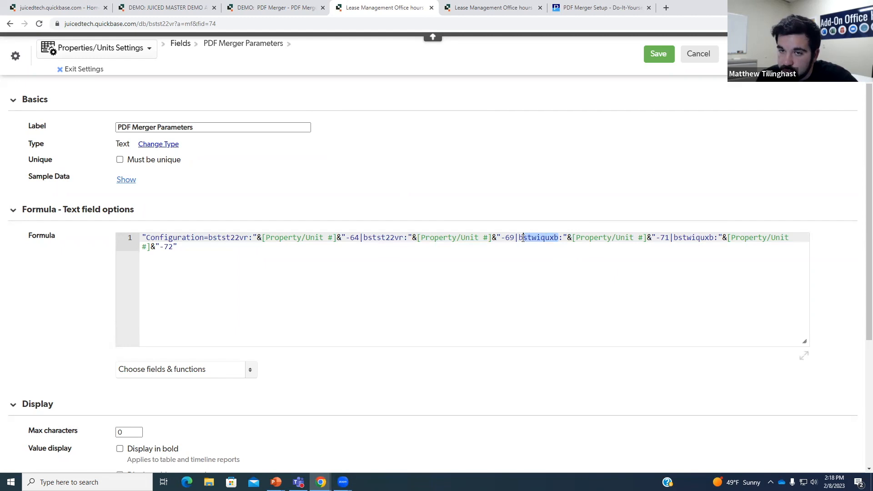
text(stst22vr)
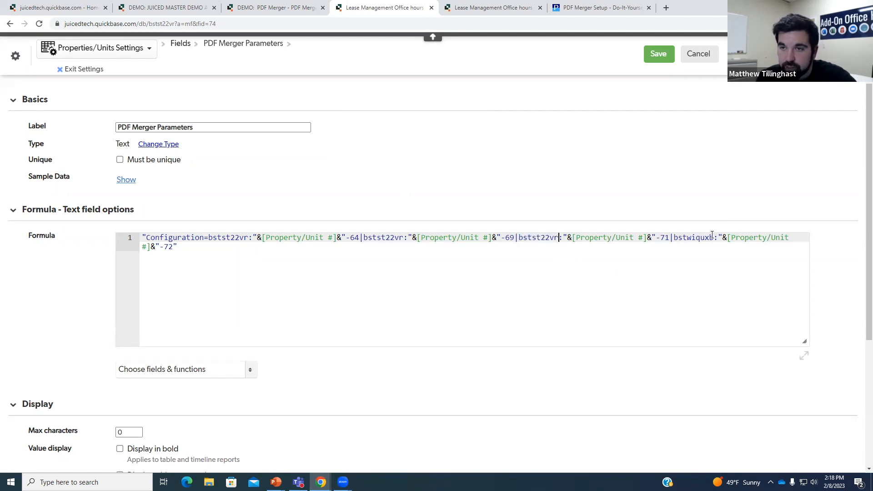
drag(714, 237, 676, 237)
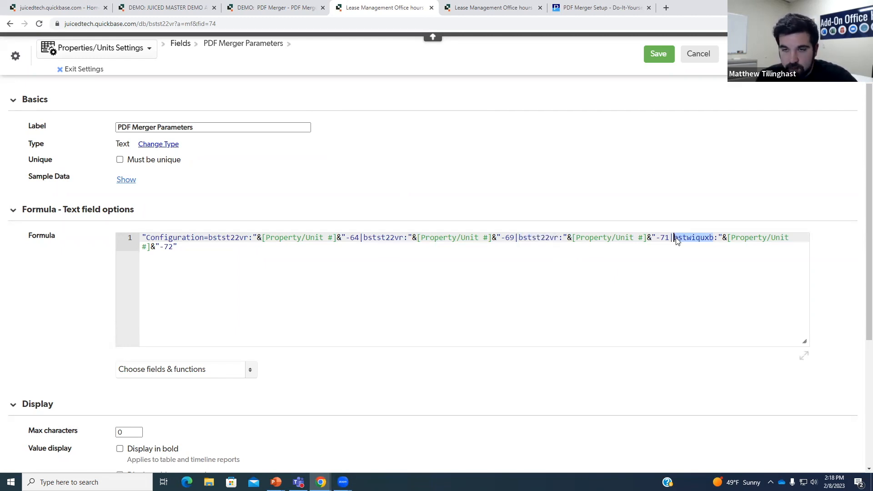
text(stst22vr)
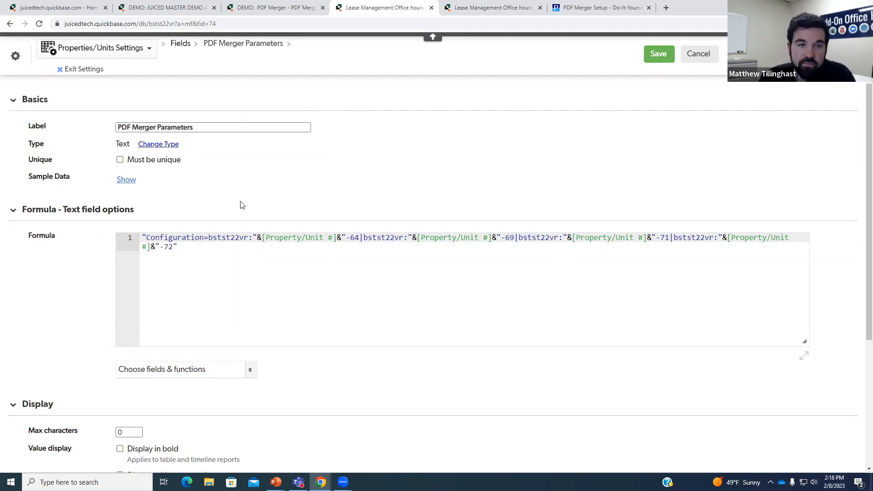
- Recheck the attachment field ids and the demo record's destination part 1-29
click(509, 8)
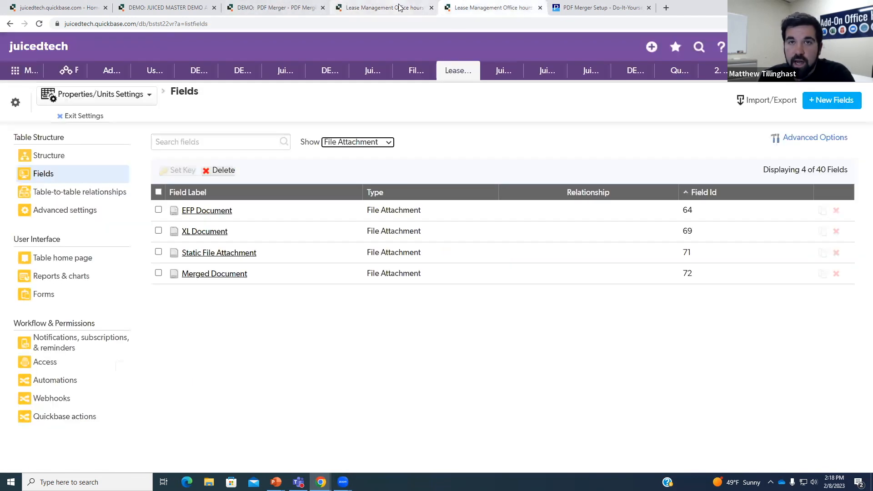
click(382, 5)
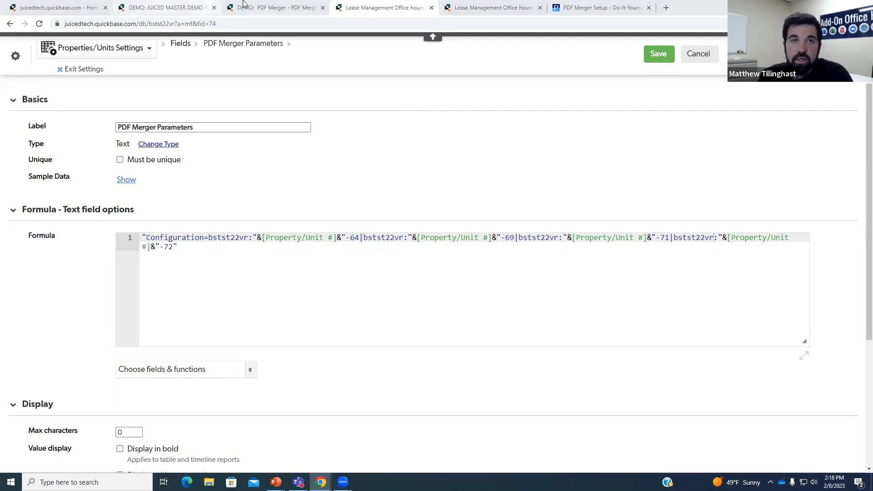
click(268, 8)
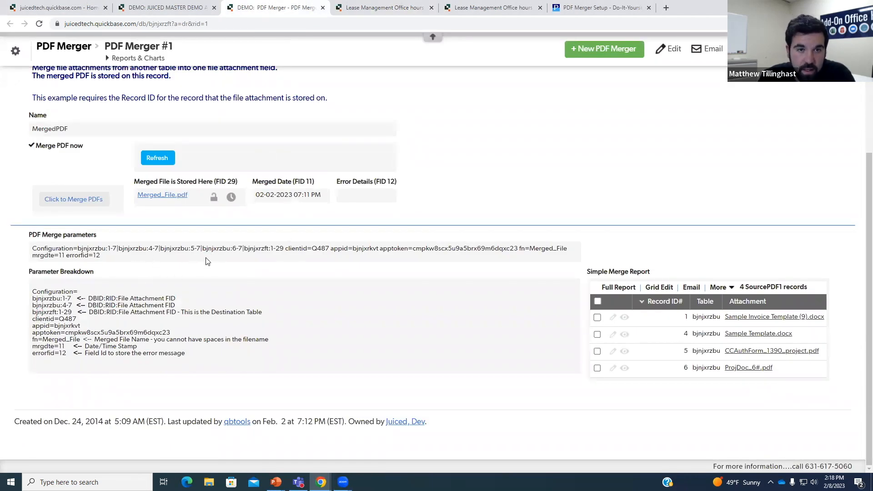
drag(286, 249, 272, 248)
click(318, 259)
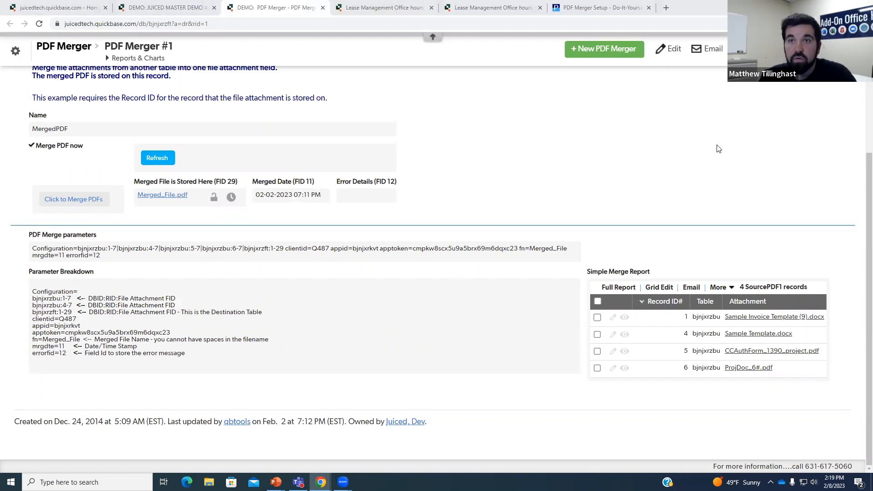
- Append clientid, appid, apptoken and fn=Merged_File lines below the formula's Configuration line
click(487, 8)
click(387, 8)
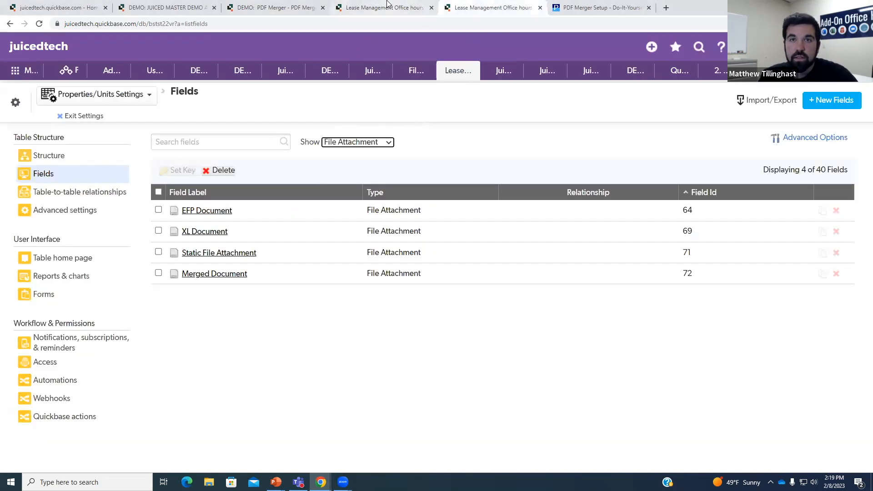
click(187, 248)
key(Return)
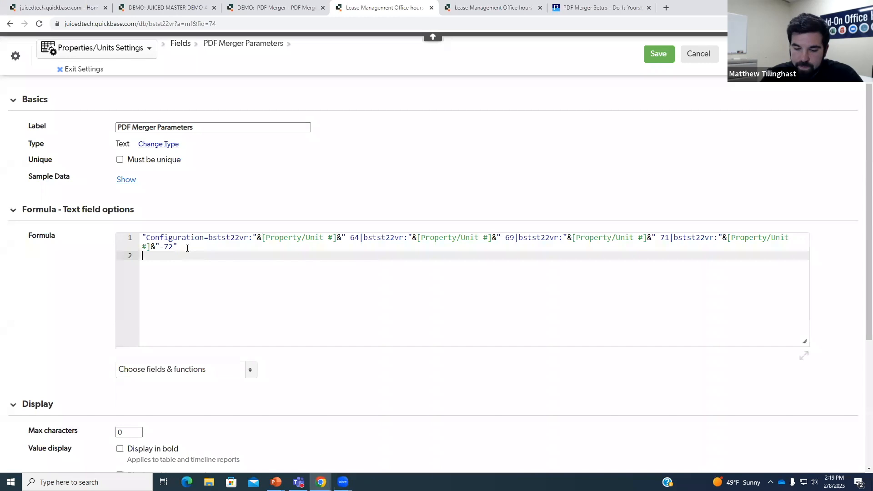
text(& " clientid=Q2" & " appid="&AppID() & " apptoken=" & " fn=Merged_File")
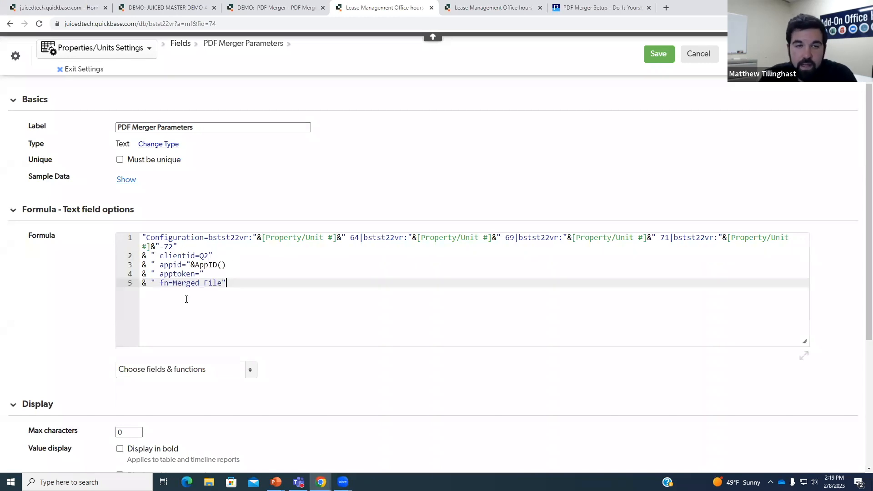
click(146, 257)
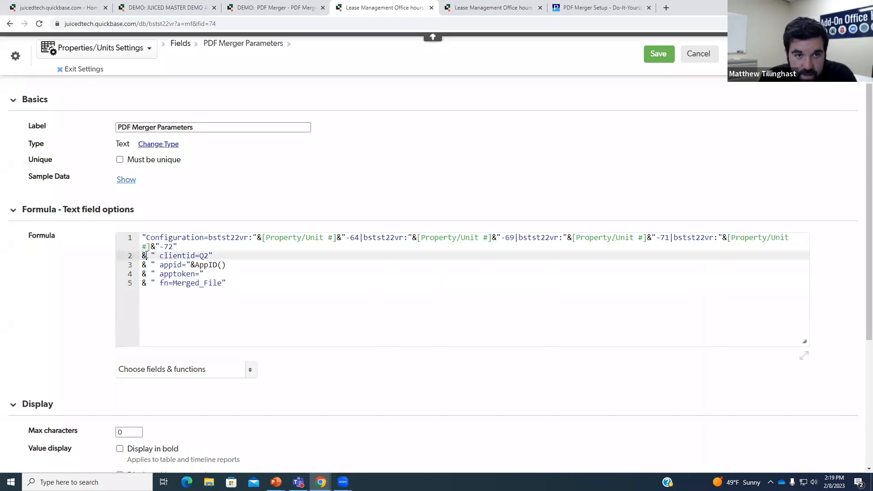
click(177, 246)
drag(160, 256, 200, 255)
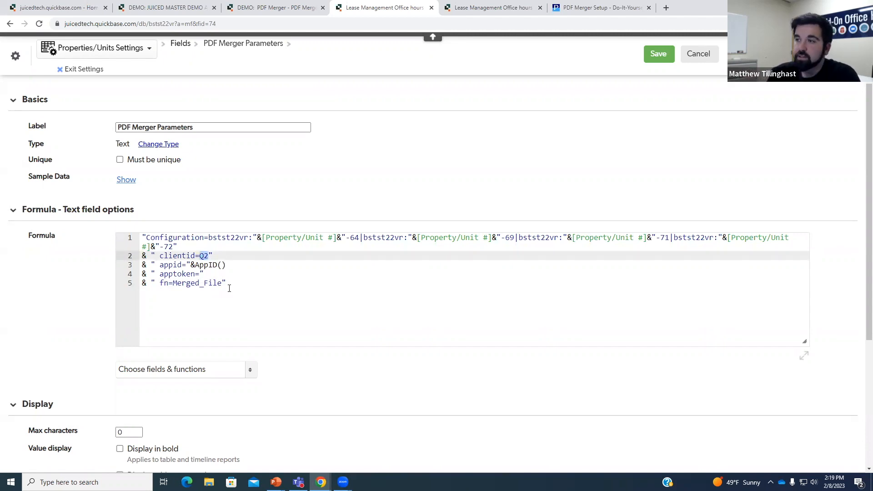
click(462, 7)
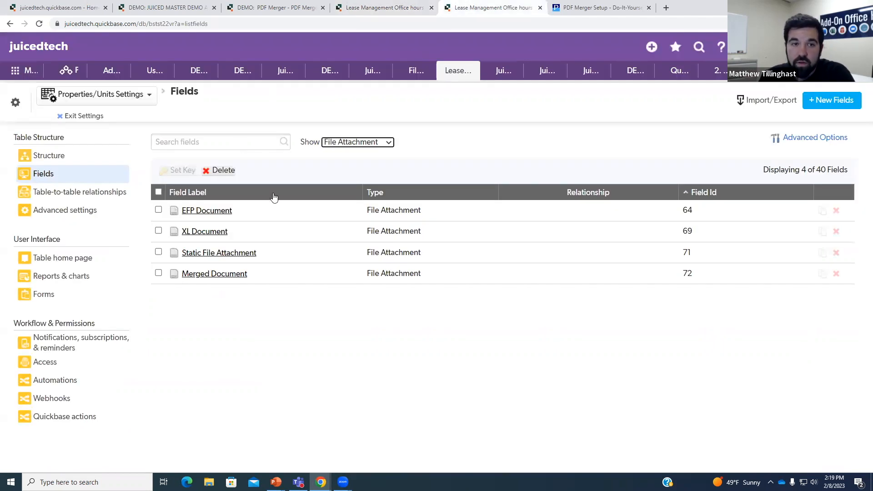
- Show all fields and inspect the clientid value in the Generate EFP Document formula
click(363, 145)
click(353, 150)
scroll(318, 237, down, 6)
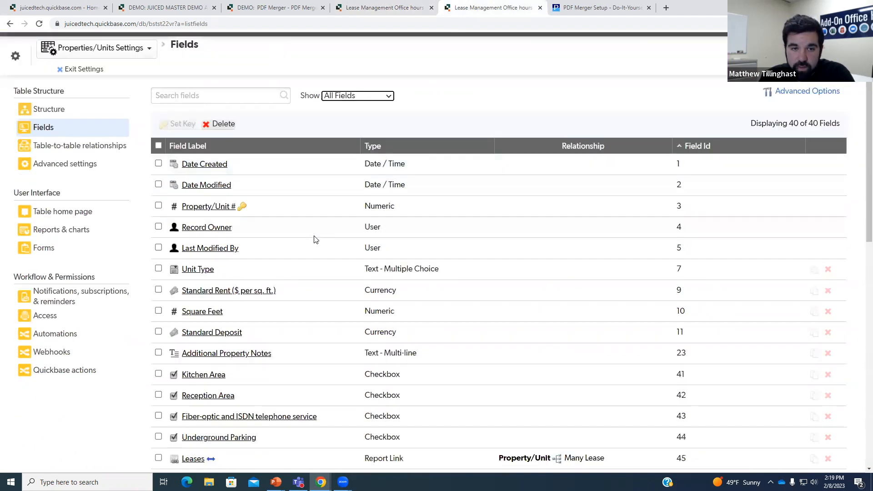
scroll(313, 253, down, 5)
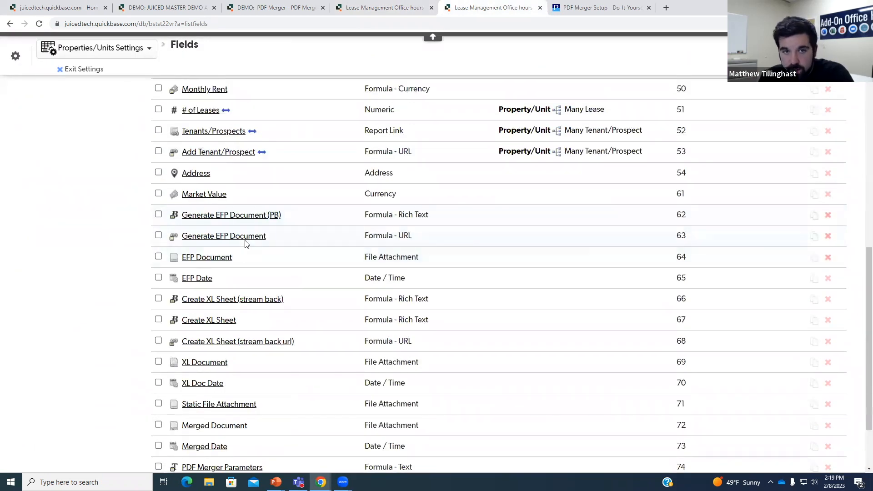
click(232, 241)
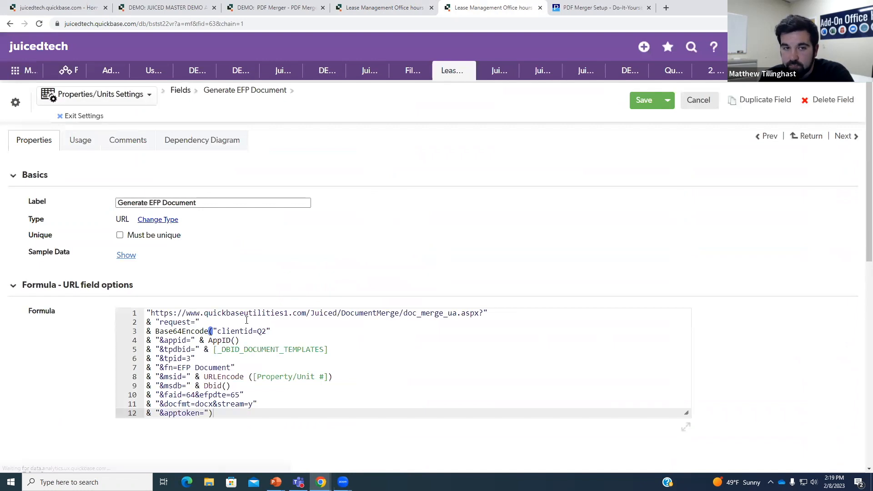
drag(272, 332, 213, 331)
click(278, 332)
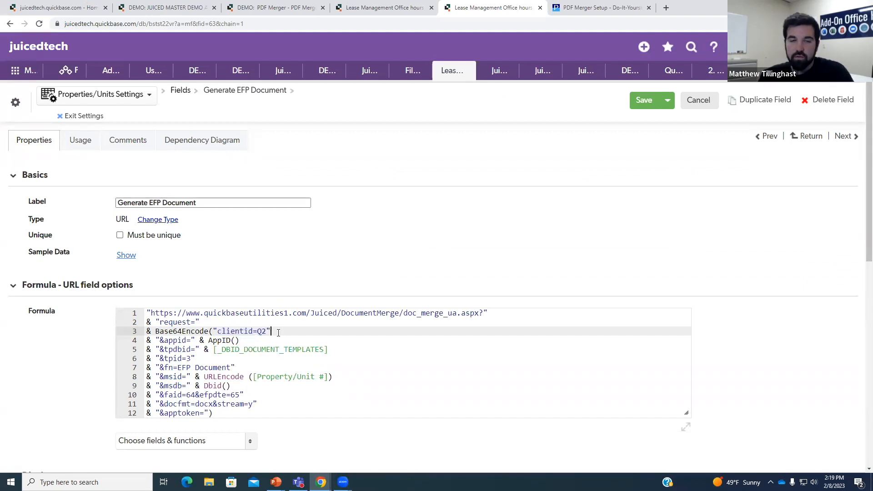
drag(272, 330, 258, 332)
click(259, 332)
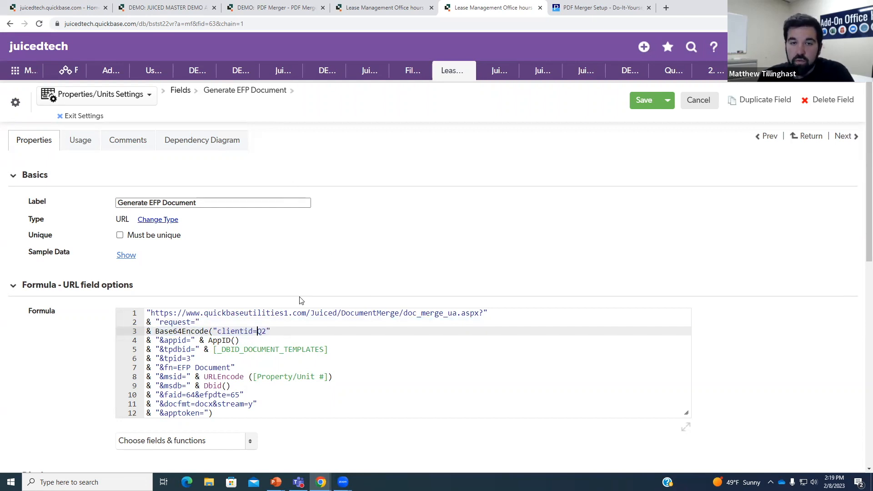
- Review the AppID(), apptoken and fn=Merged_File lines of the PDF Merger Parameters formula
click(409, 8)
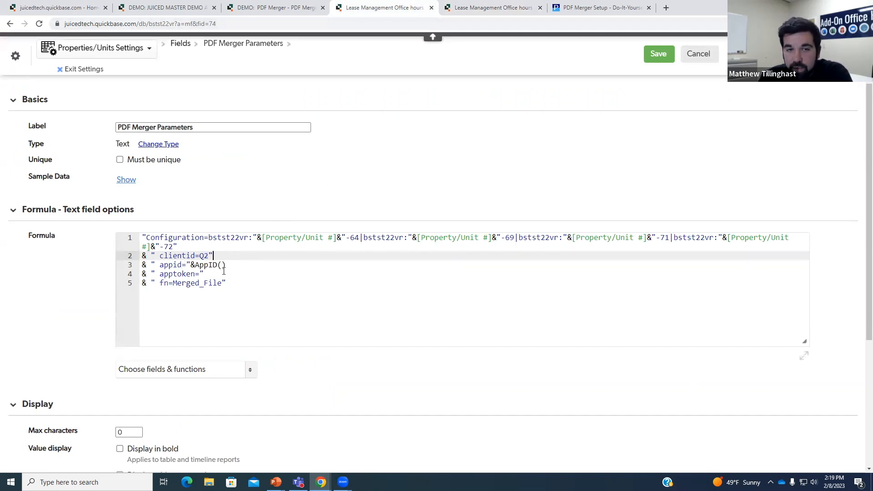
drag(191, 264, 226, 265)
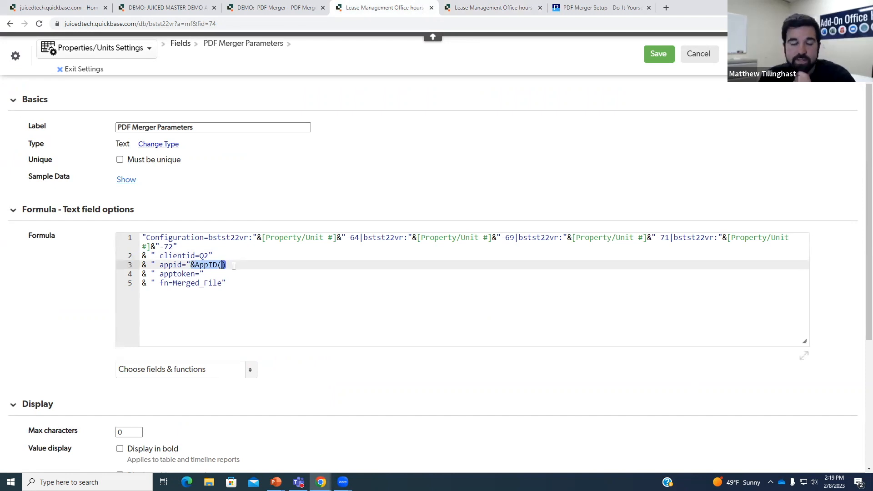
click(235, 267)
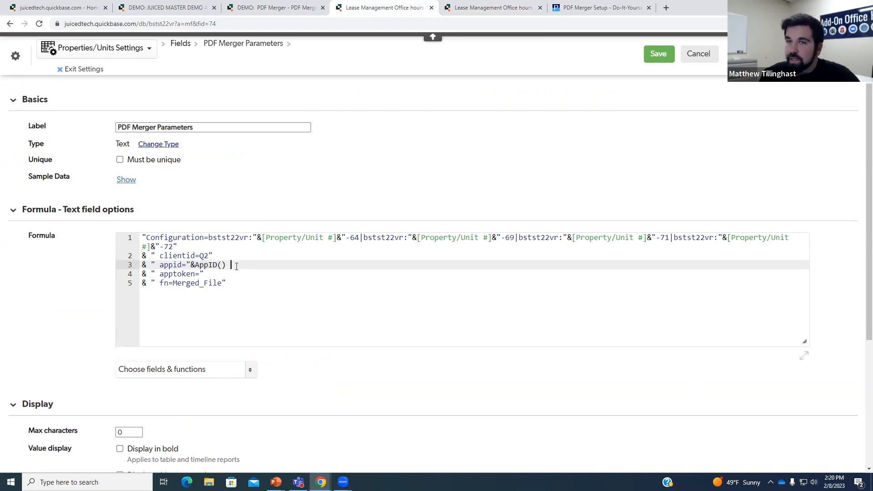
click(237, 267)
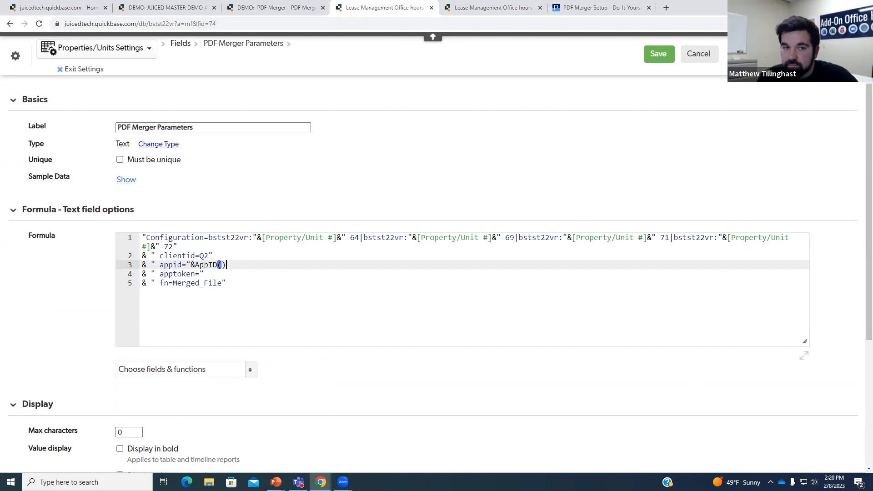
drag(227, 265, 190, 265)
click(227, 265)
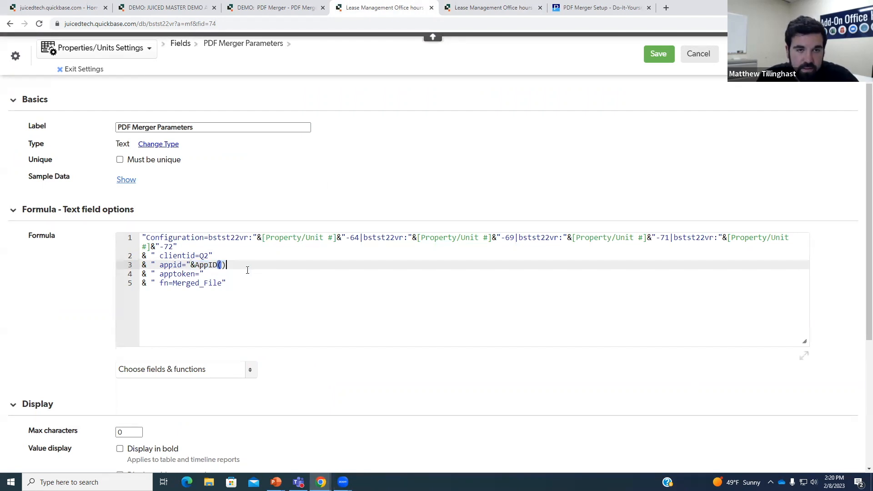
click(200, 275)
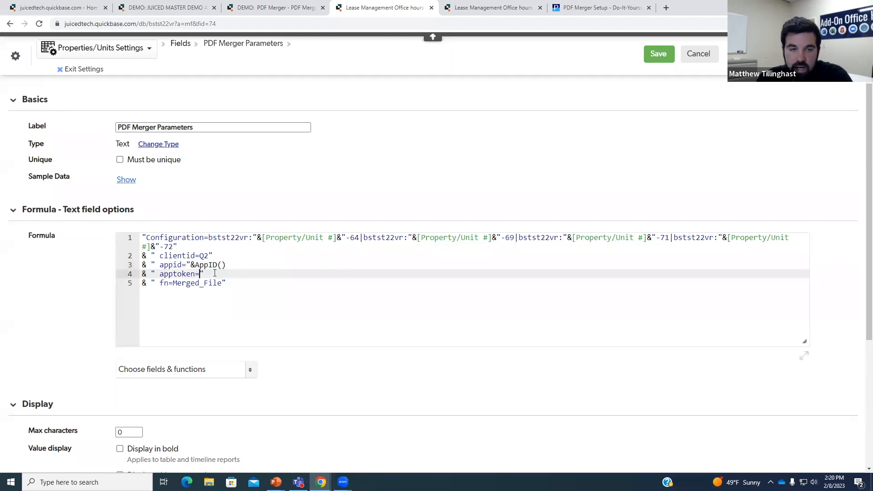
click(220, 278)
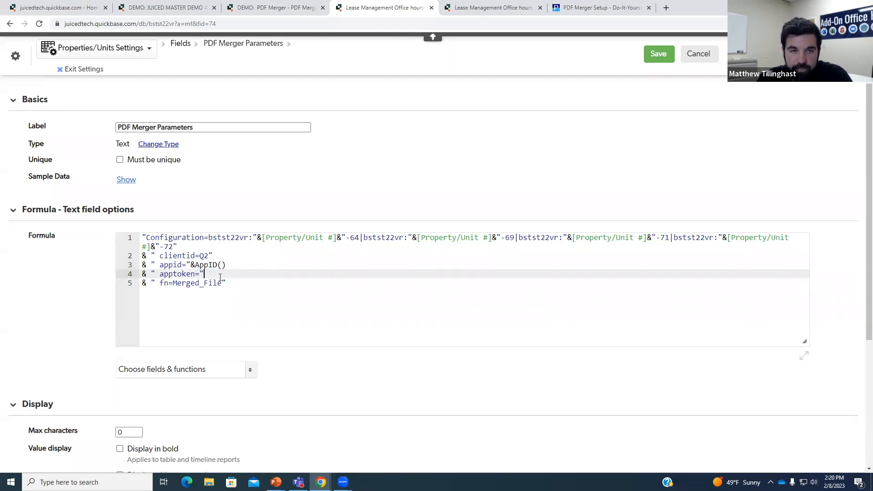
click(160, 283)
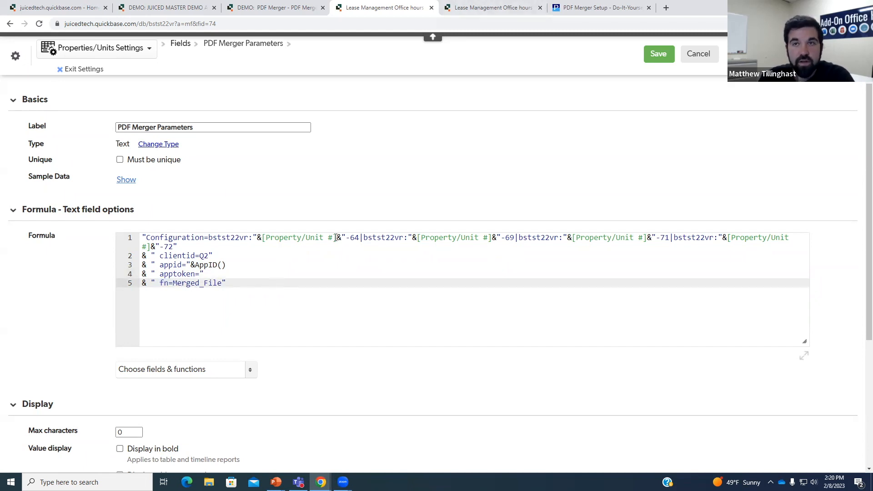
click(600, 7)
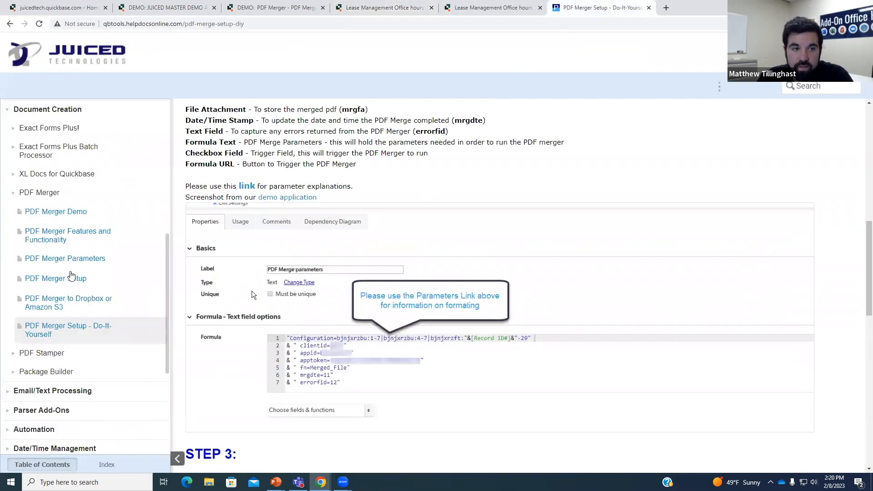
- Read the Output File Parameters section of the PDF Merger Parameters help page
click(68, 258)
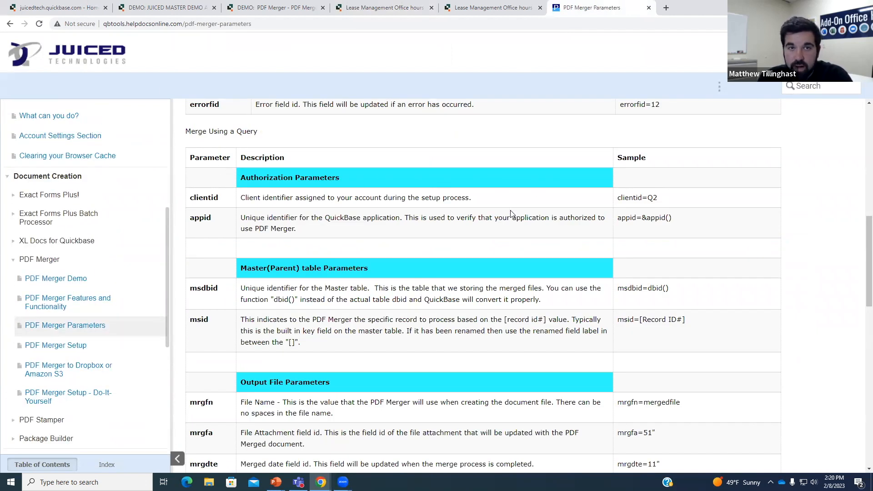
scroll(505, 218, up, 8)
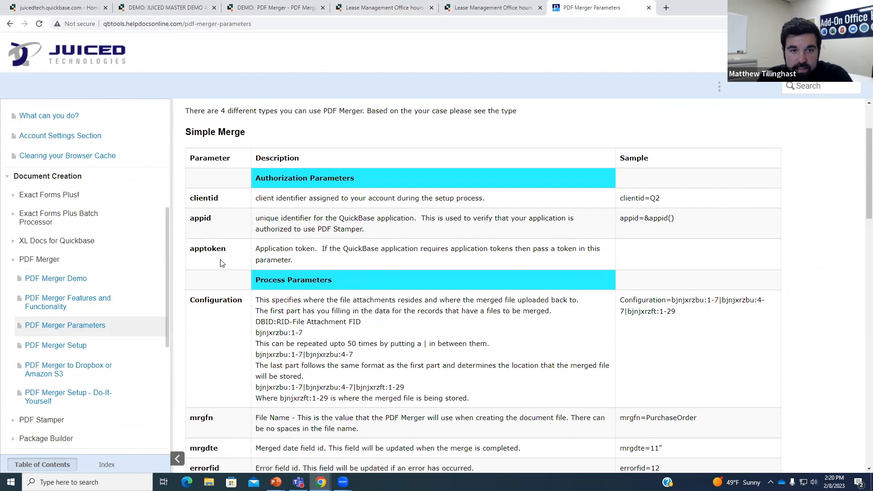
scroll(221, 262, down, 4)
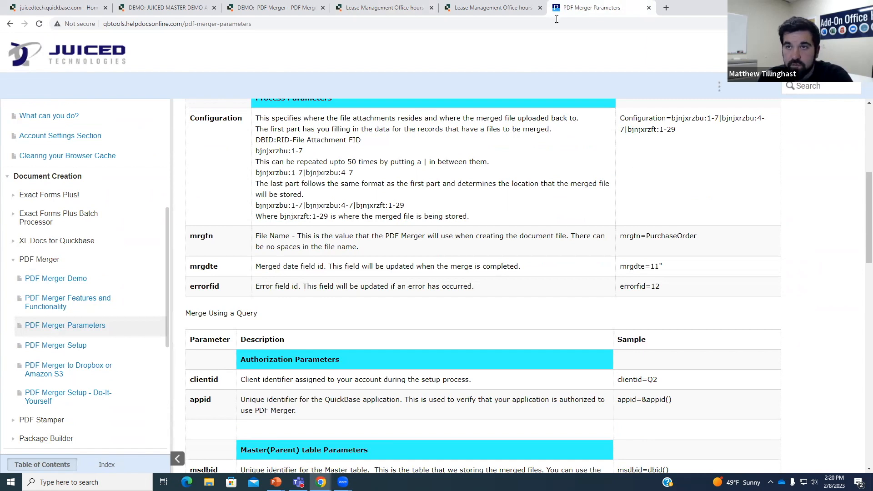
scroll(425, 210, down, 3)
scroll(236, 227, up, 2)
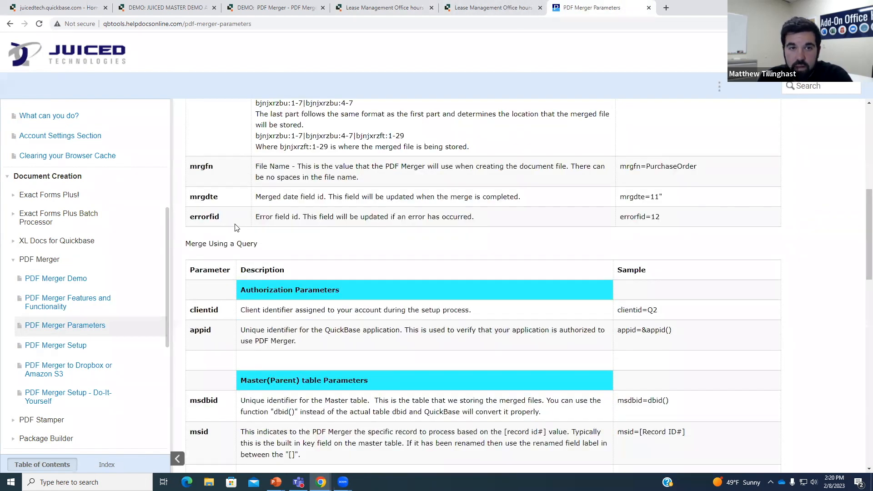
scroll(273, 230, down, 5)
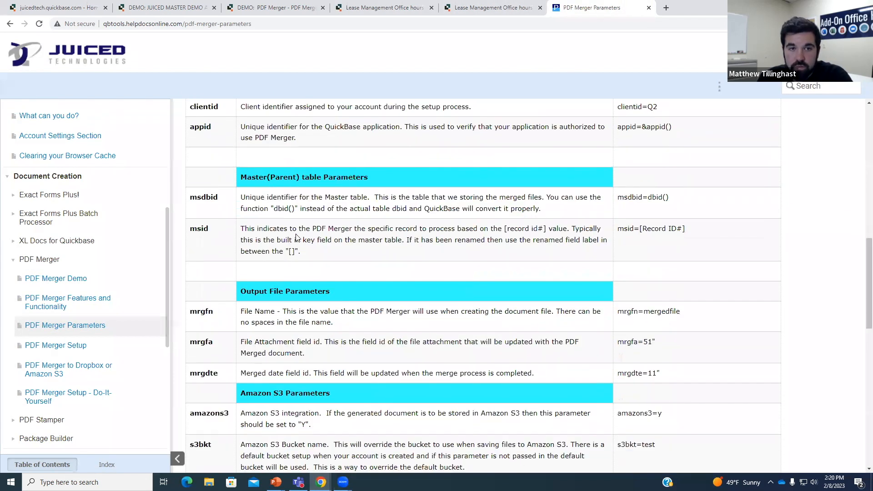
scroll(296, 237, down, 4)
scroll(366, 248, up, 2)
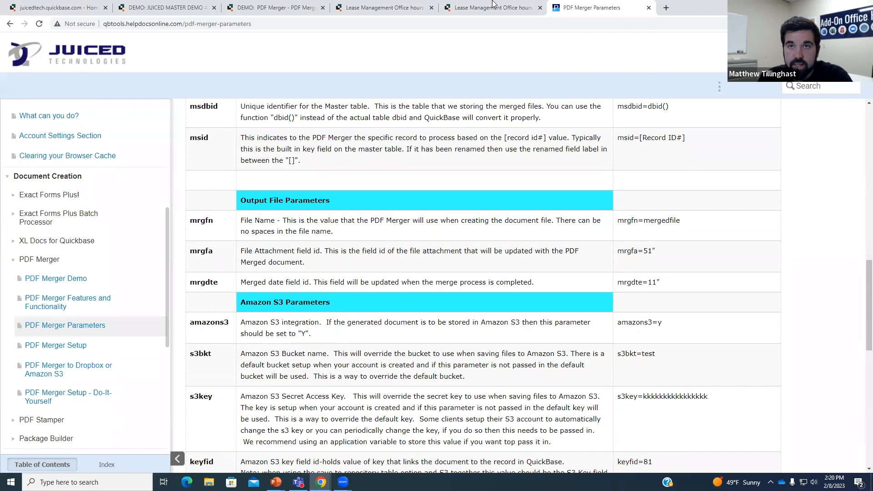
click(492, 4)
click(381, 7)
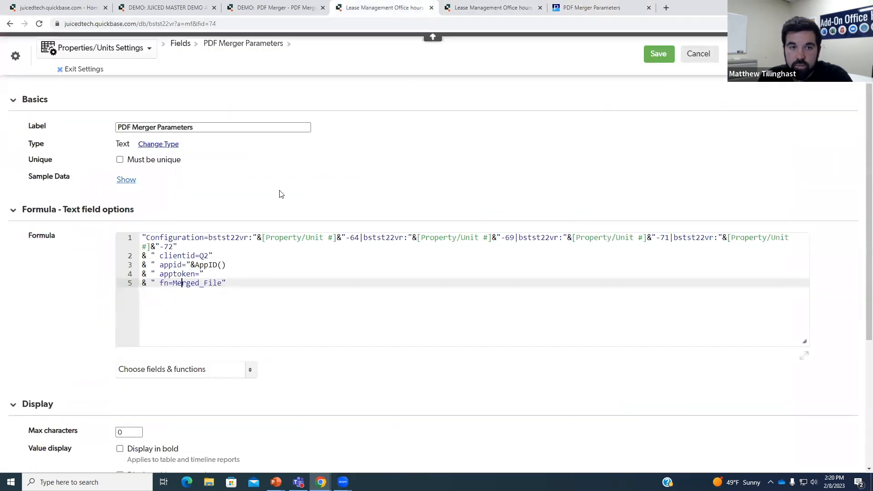
- Paste the mrgdte and errorfid lines after line 5 and change mrgdte's field id from 36 to 73
click(702, 283)
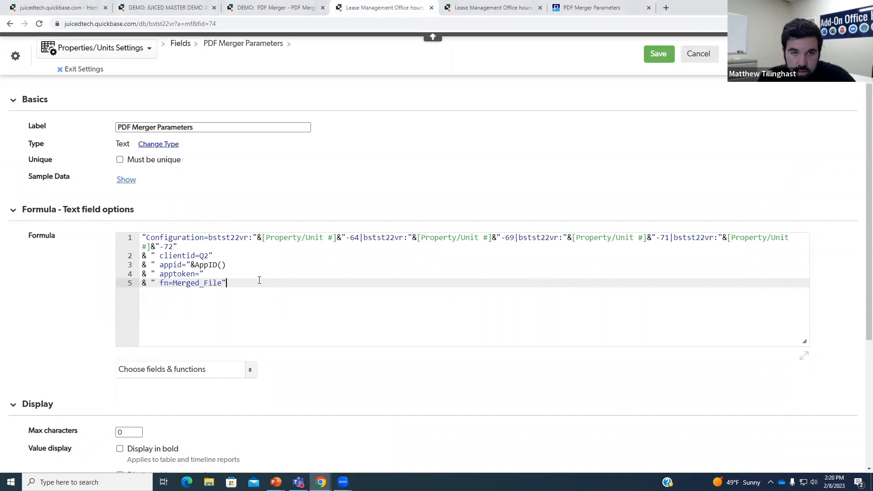
key(Return)
text(& " mrgdte=36" & " errorfid=38")
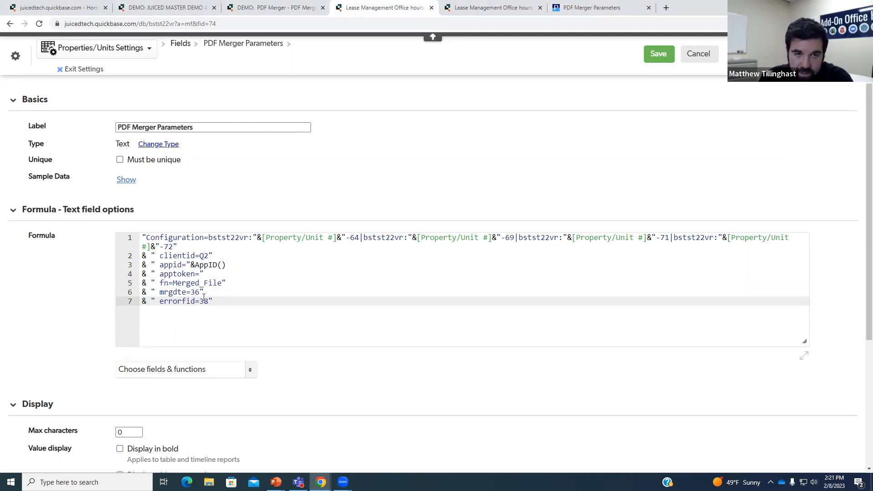
click(493, 8)
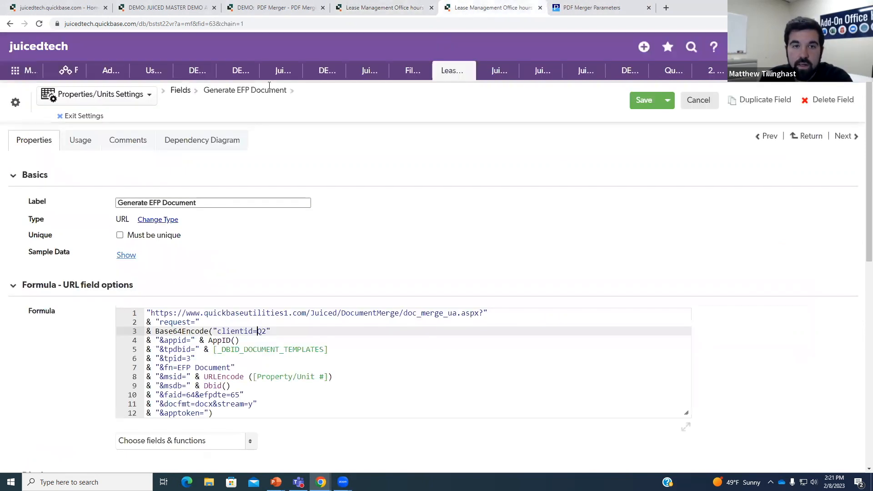
click(10, 24)
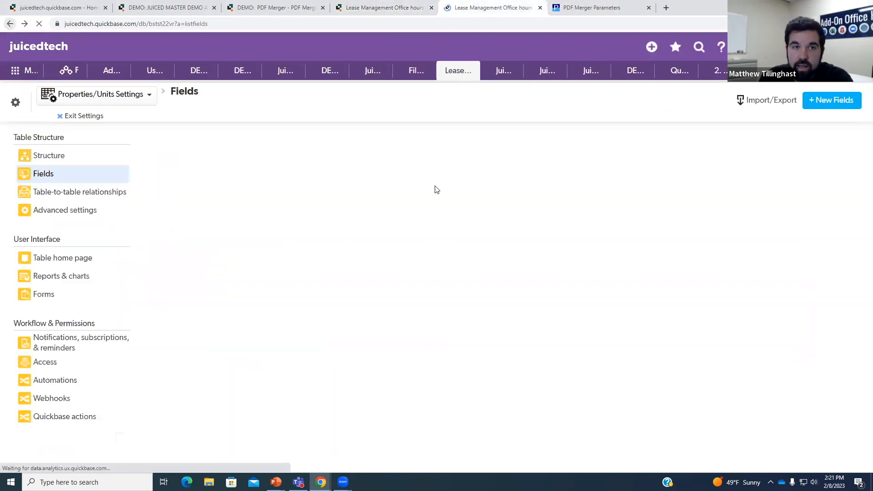
scroll(861, 262, down, 3)
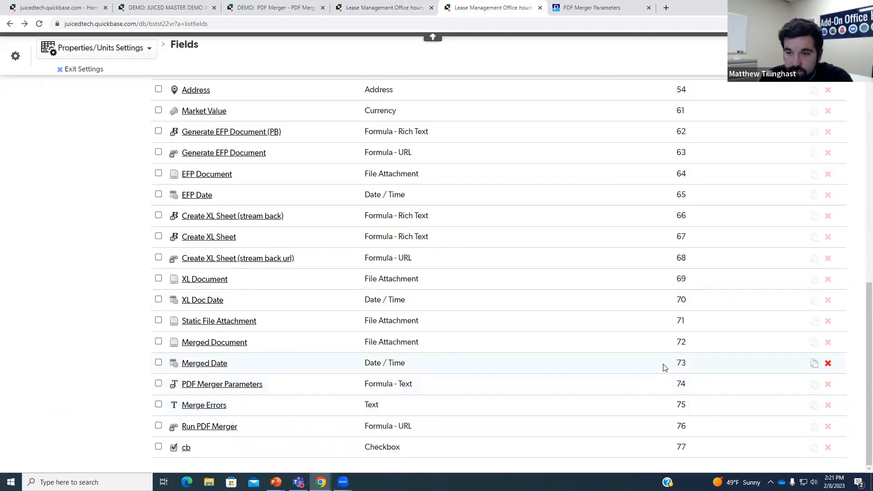
click(386, 8)
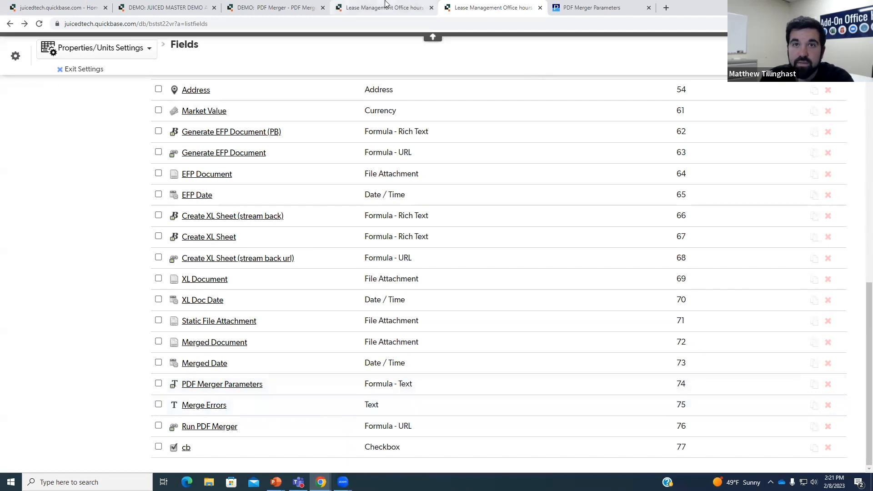
click(200, 292)
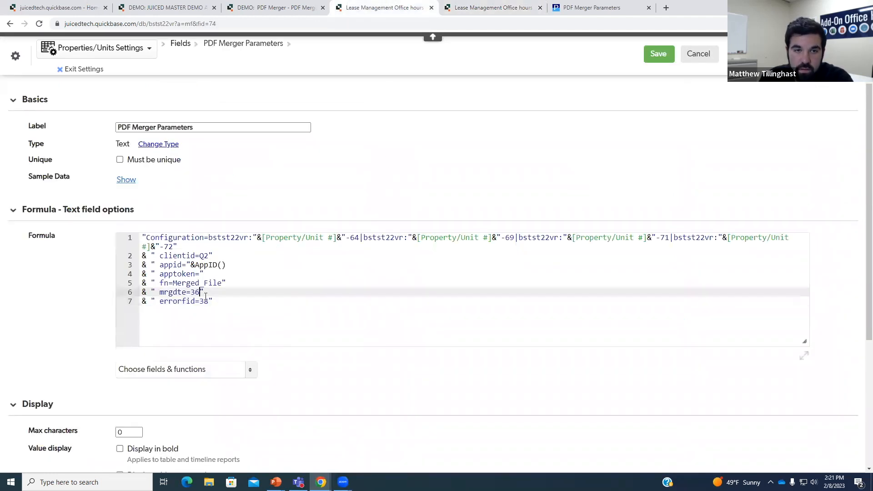
key(BackSpace)
key(BackSpace)
text(73)
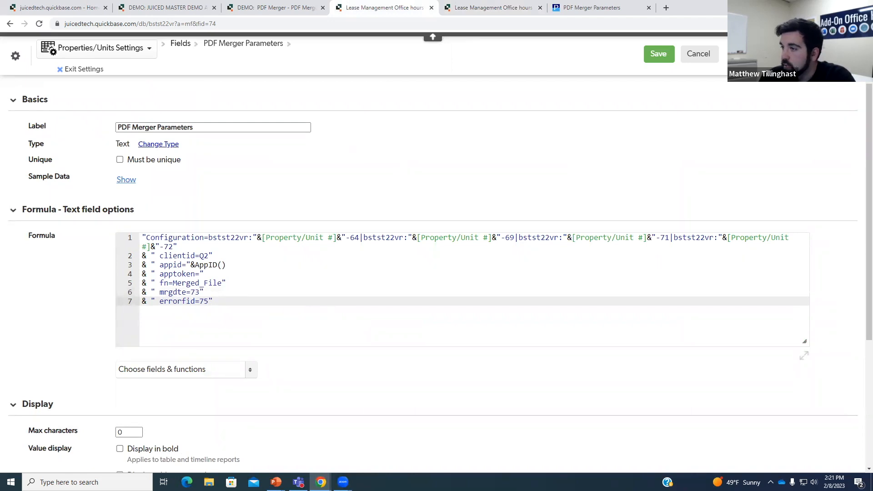
- Check the Configuration field ids on line 1, then save the PDF Merger Parameters formula
click(333, 270)
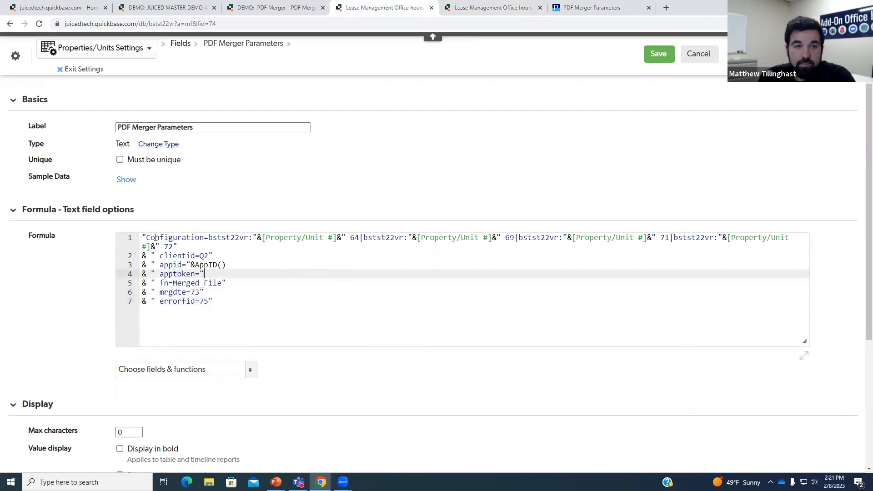
click(144, 237)
drag(152, 237, 249, 238)
click(250, 238)
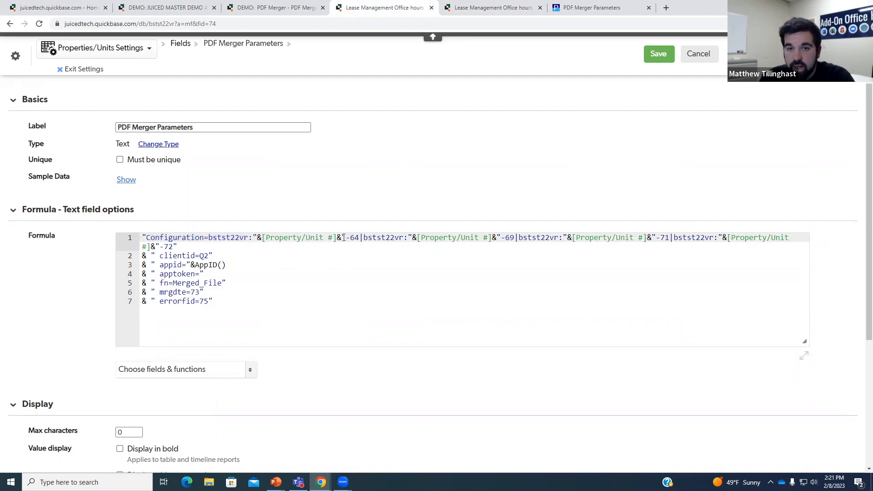
drag(349, 237, 360, 237)
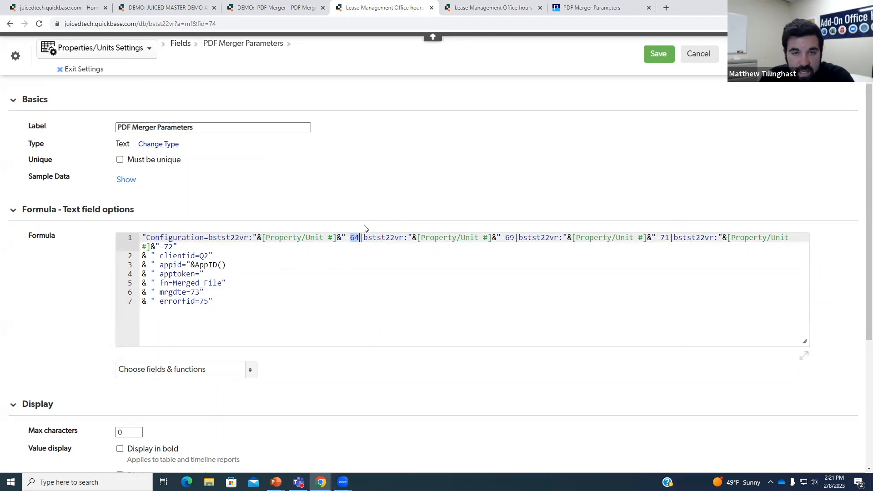
click(382, 237)
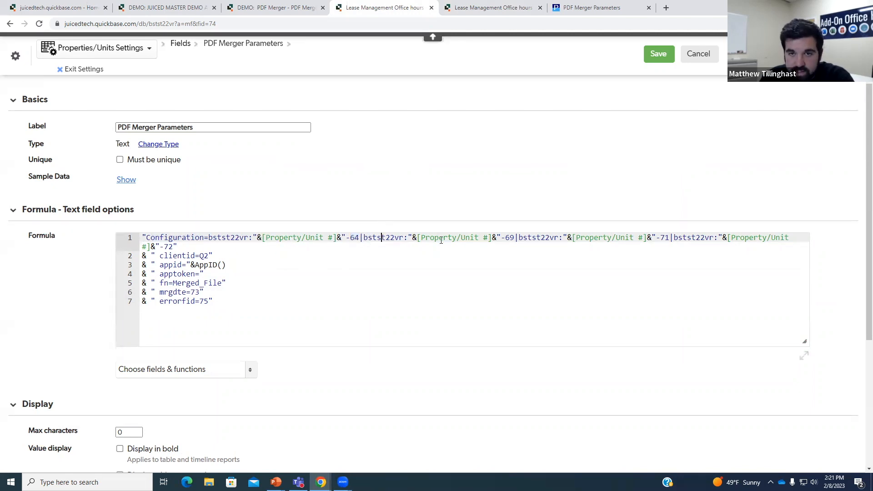
click(514, 237)
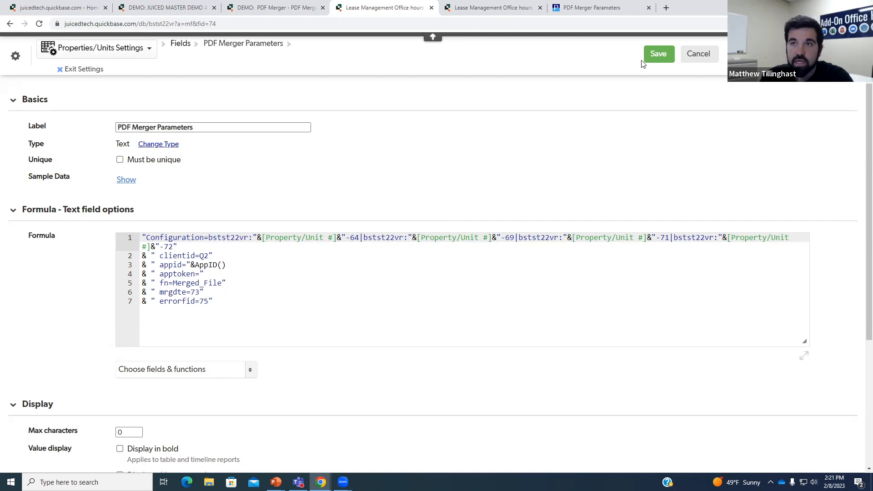
click(655, 54)
scroll(326, 279, down, 8)
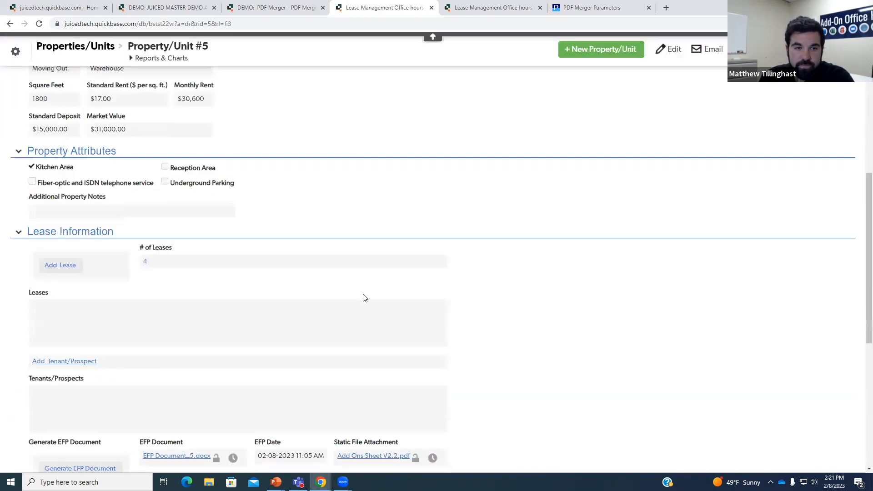
scroll(364, 298, down, 10)
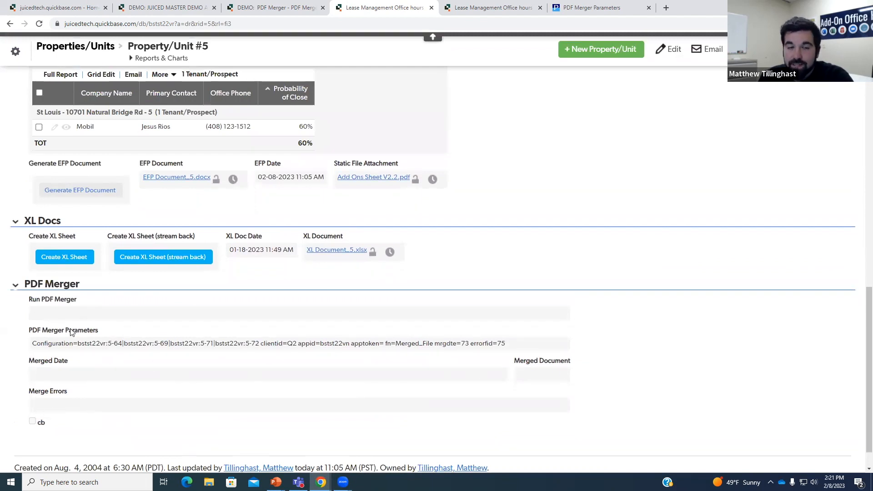
- Create a new Notification-type email for the Properties/Units table
click(16, 52)
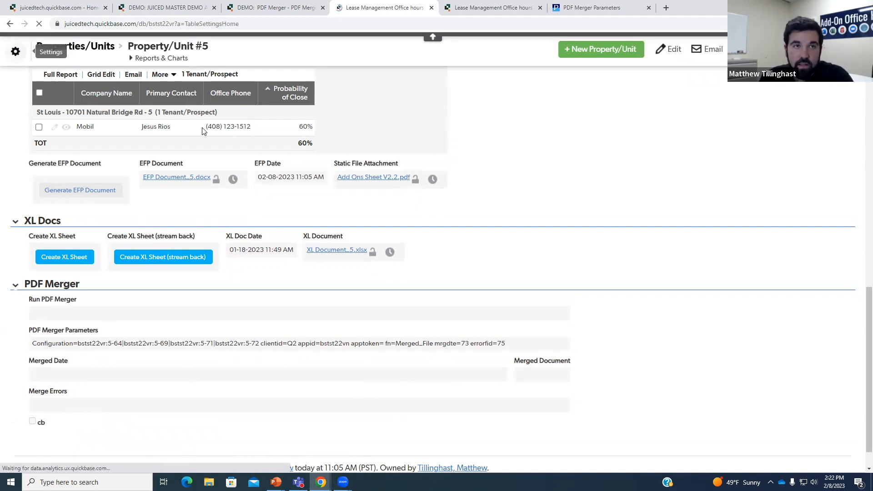
click(705, 249)
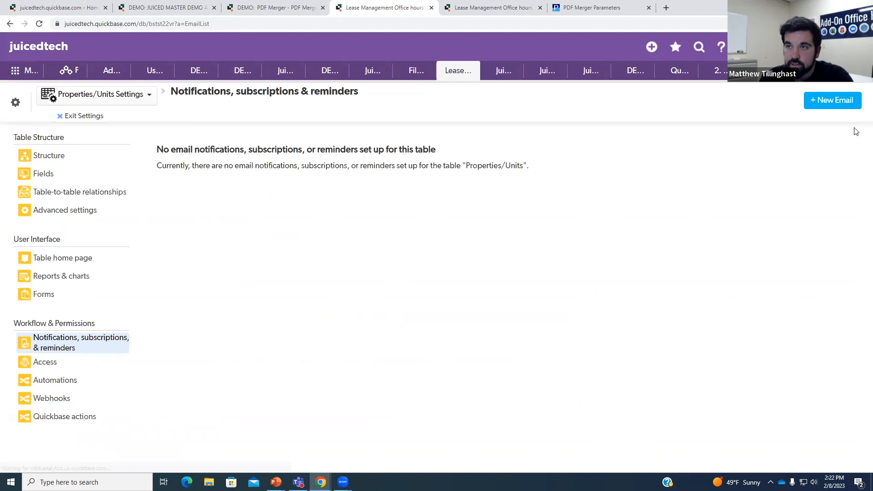
click(836, 99)
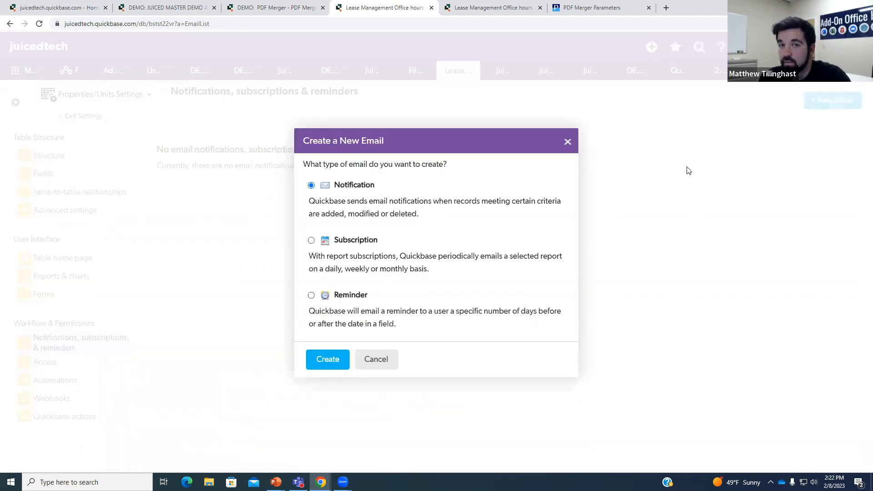
click(324, 363)
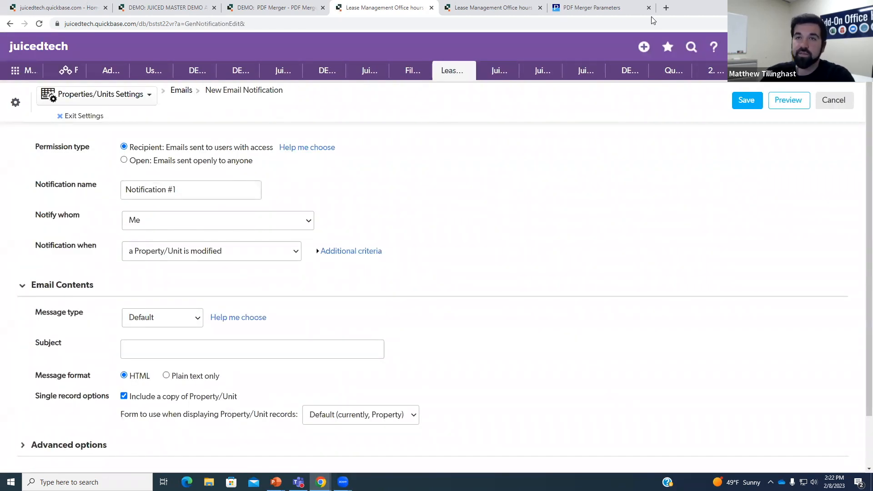
click(600, 7)
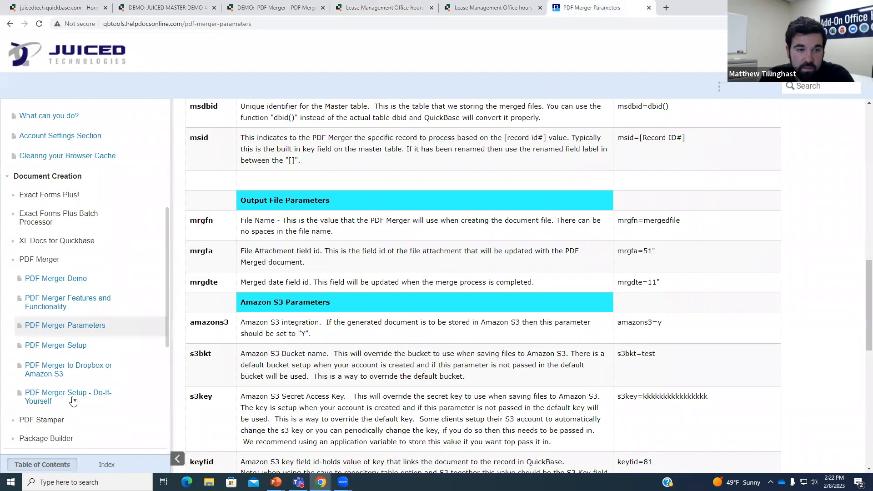
- Copy the PDF Merger notification address from the do-it-yourself setup guide
click(73, 400)
scroll(398, 284, down, 4)
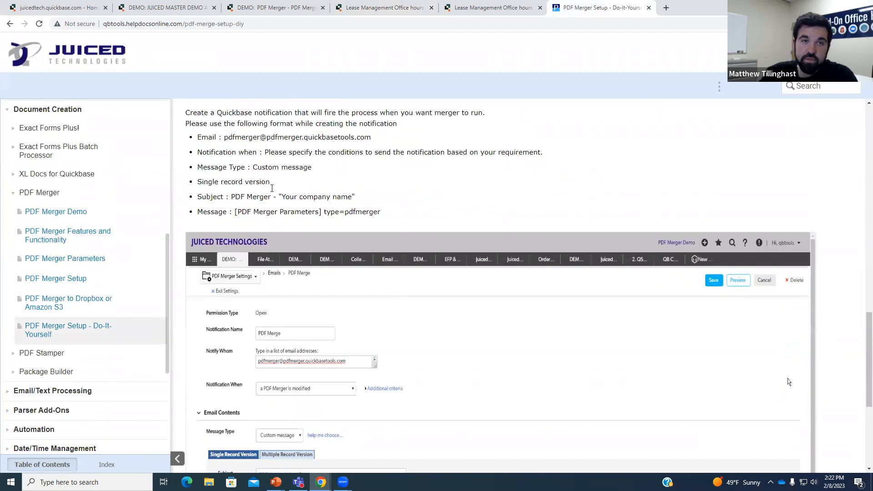
scroll(272, 188, up, 1)
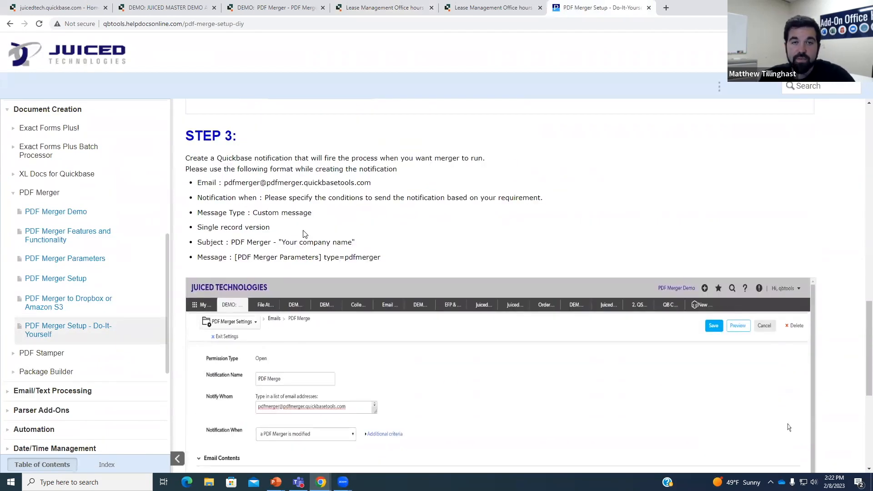
drag(224, 184, 372, 184)
key(ctrl+c)
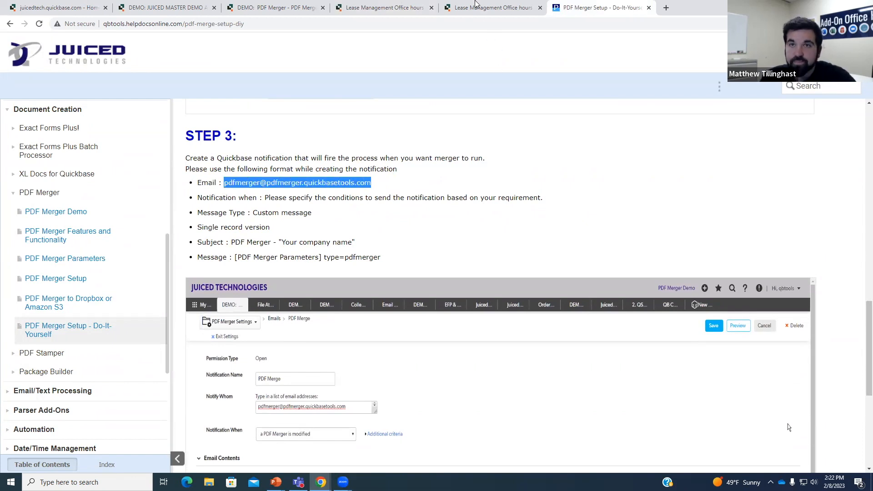
click(477, 4)
click(385, 8)
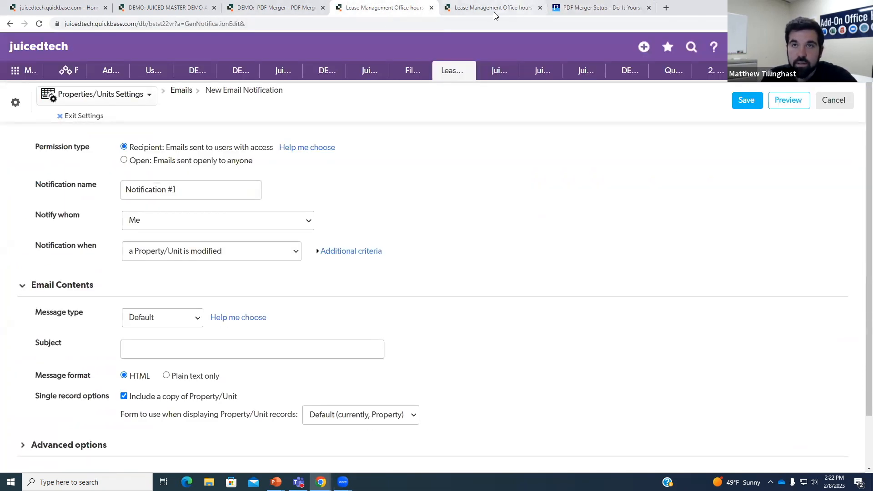
- Name the notification 'PDF Merger' and allow it to be sent to anyone
drag(188, 190, 149, 190)
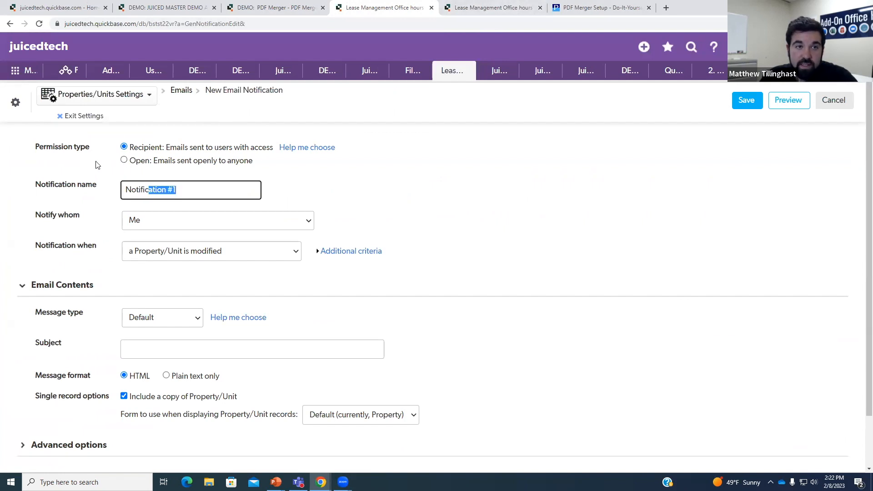
click(124, 160)
drag(166, 189, 136, 188)
double_click(194, 189)
key(BackSpace)
key(BackSpace)
key(BackSpace)
key(BackSpace)
key(BackSpace)
key(BackSpace)
text(PDF MErger)
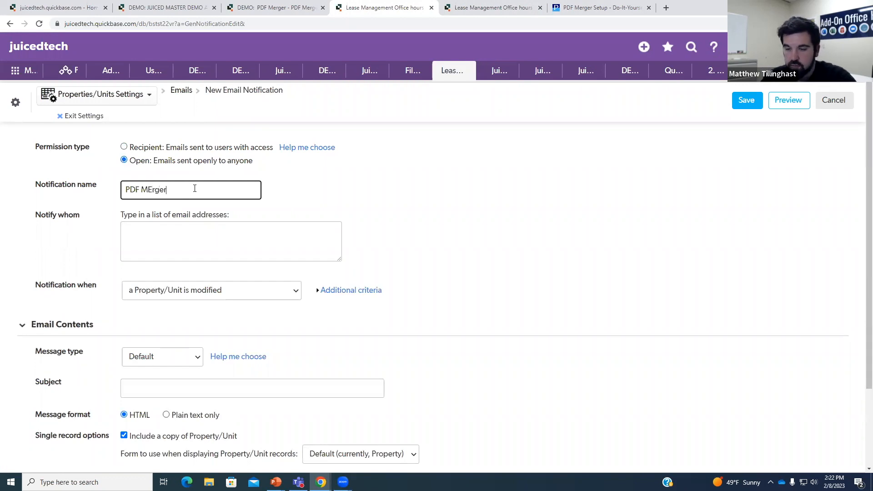
key(BackSpace)
text(e)
- Add the PDF Merger address and a second user e-mail as recipients, then show additional criteria
click(166, 232)
key(ctrl+v)
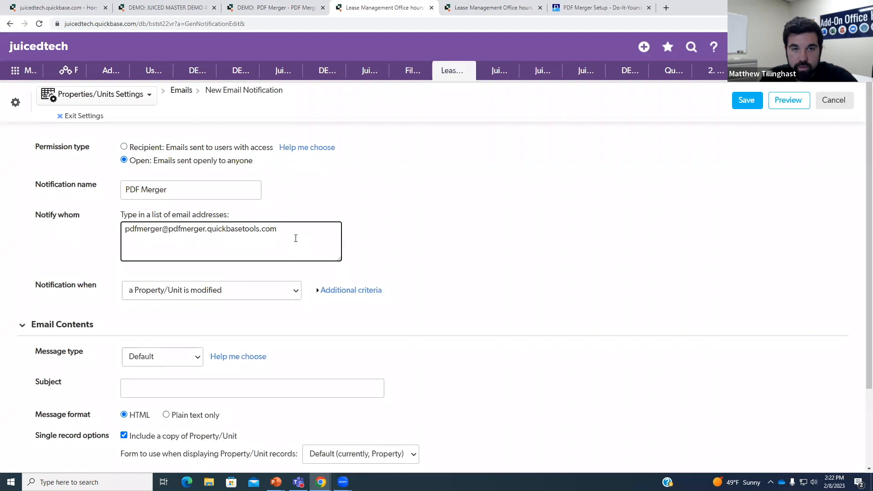
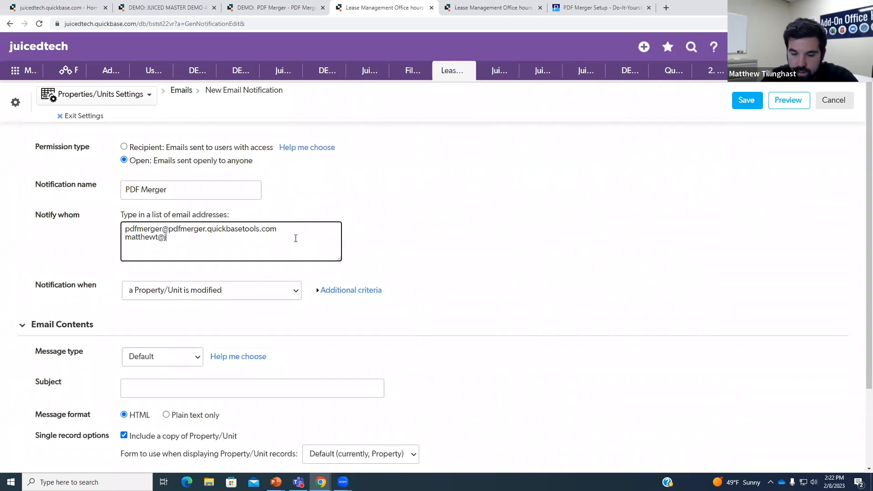
click(489, 258)
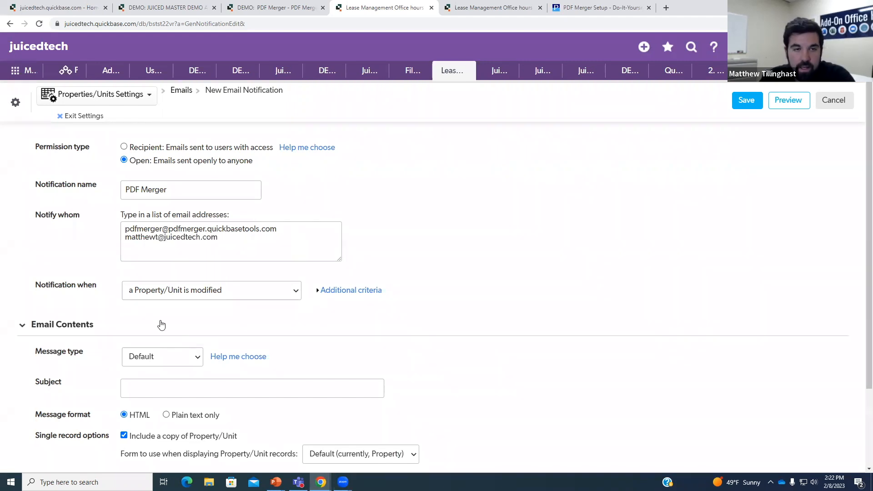
click(335, 290)
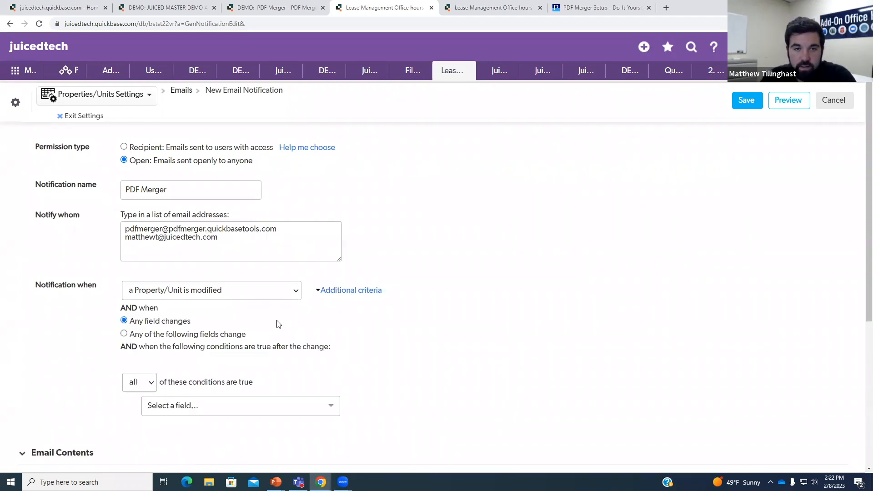
- Trigger the notification only when the EFP Date field changes
click(123, 334)
scroll(409, 337, down, 3)
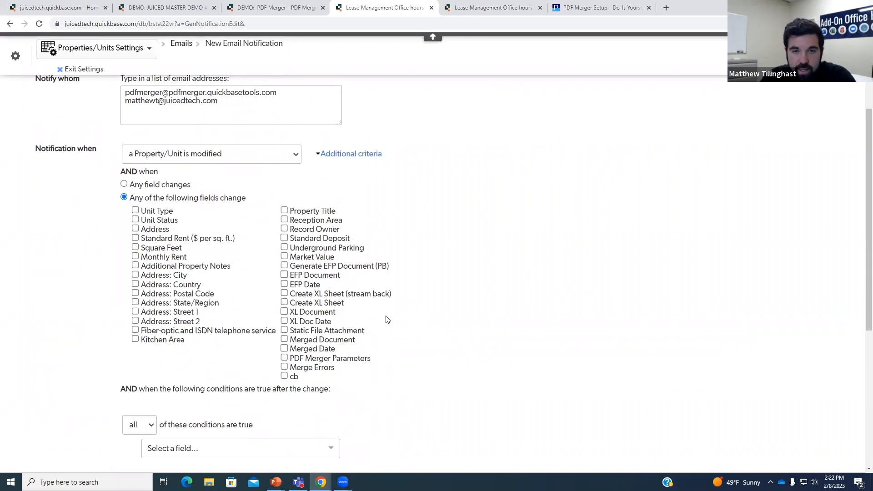
click(284, 284)
scroll(446, 326, down, 2)
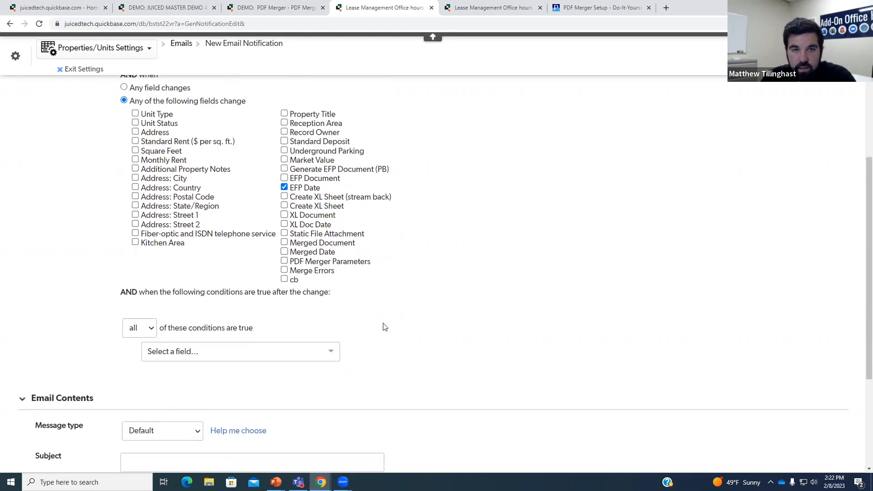
scroll(385, 327, down, 2)
- Add the condition Generate EFP Document (PB) is not equal to blank
click(289, 268)
text(efp)
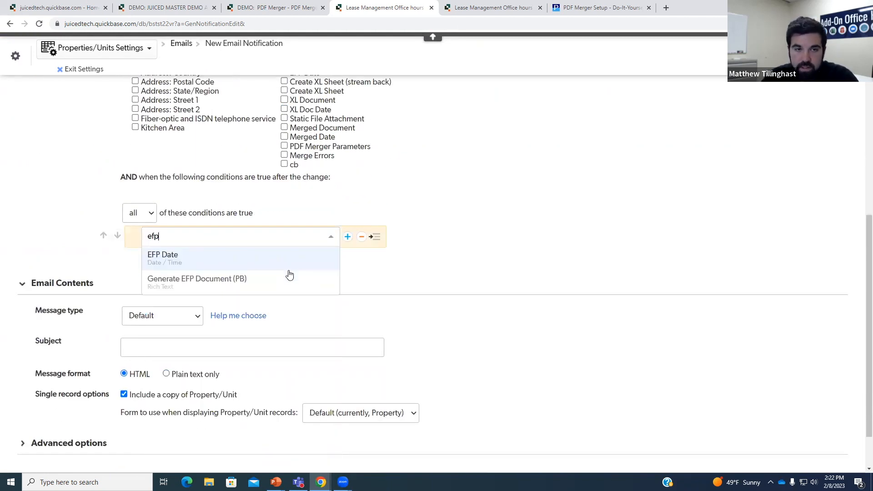
click(289, 276)
click(393, 237)
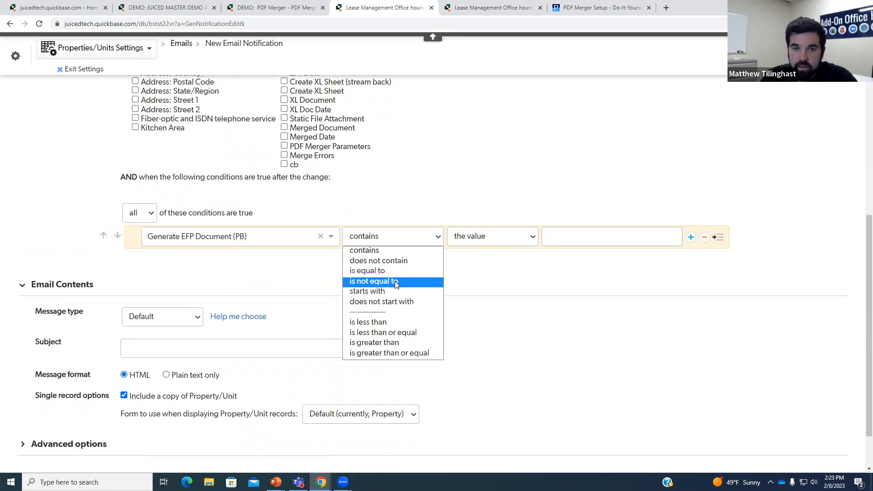
click(382, 278)
click(574, 239)
click(513, 299)
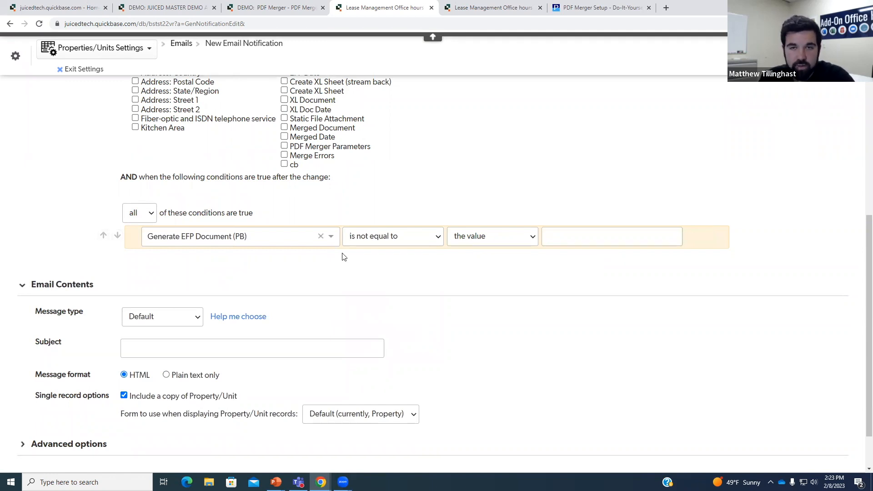
- Set the message type to Custom message
click(195, 318)
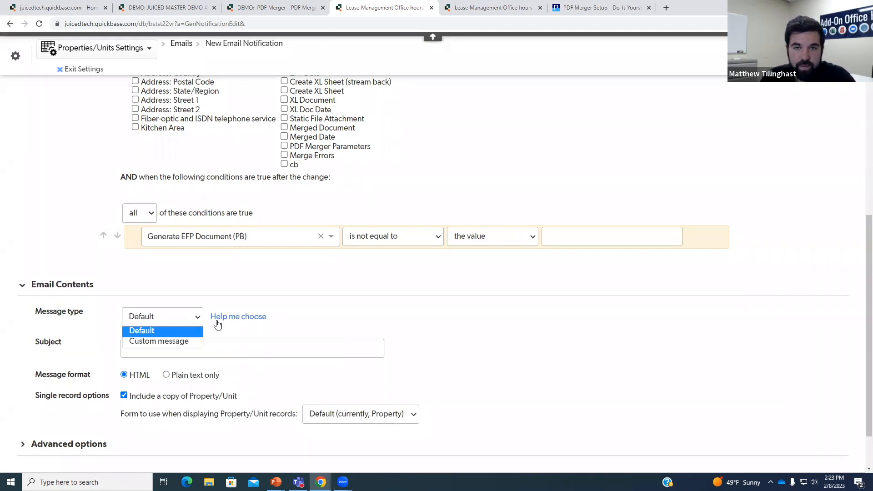
click(159, 341)
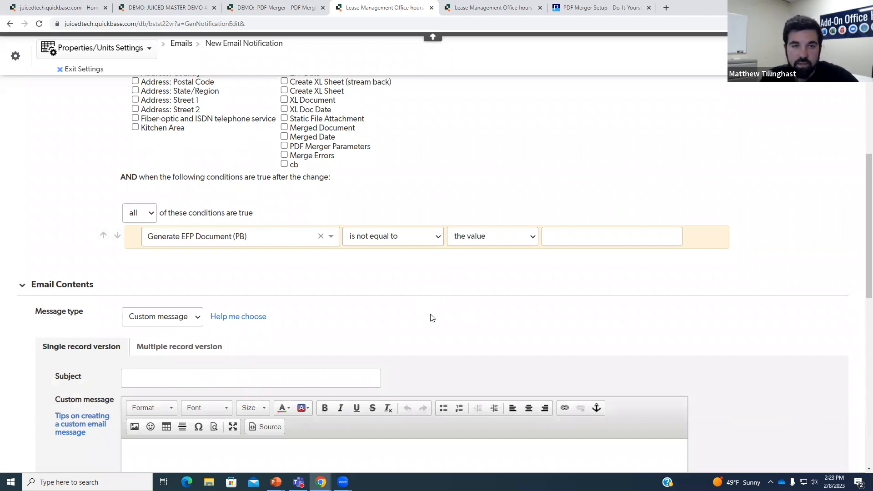
scroll(433, 319, down, 2)
- Enter 'PDF Merger' as the email subject
click(208, 280)
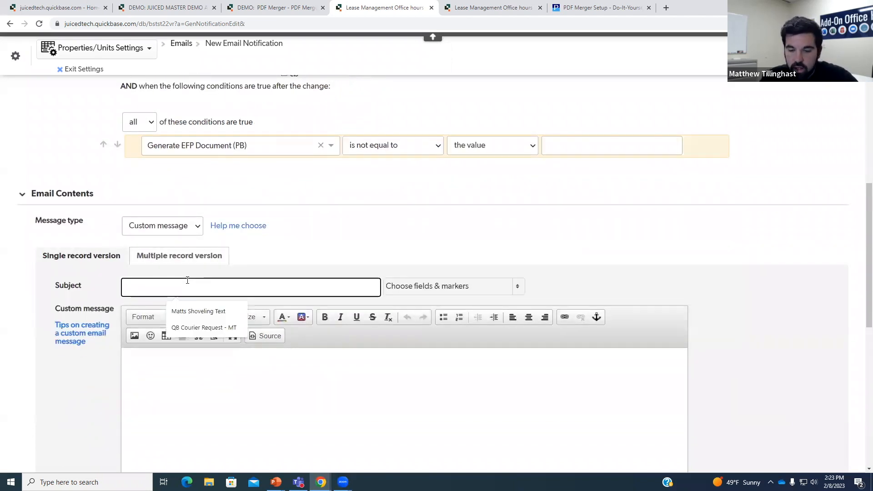
text(PDf)
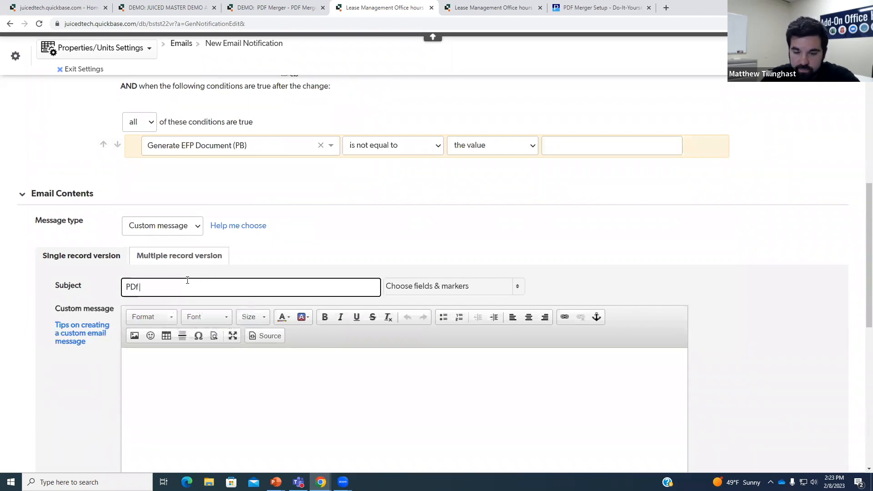
key(BackSpace)
text(F Merger OH)
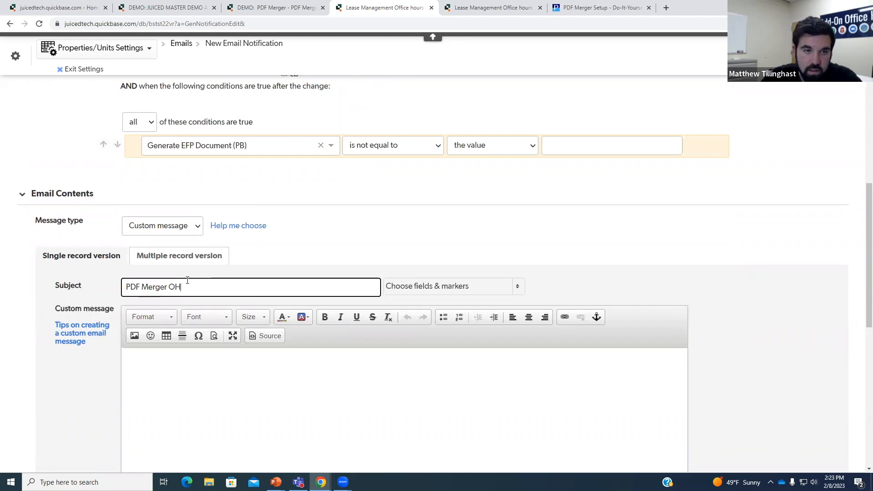
click(195, 377)
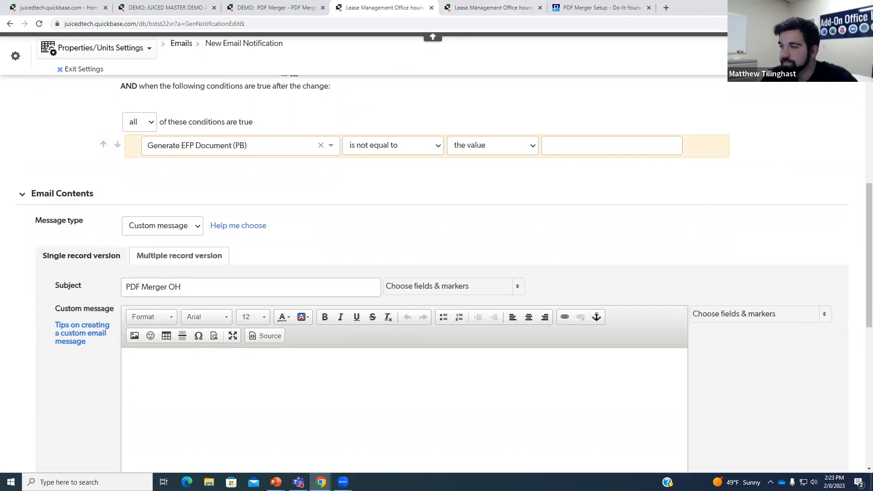
scroll(805, 382, down, 3)
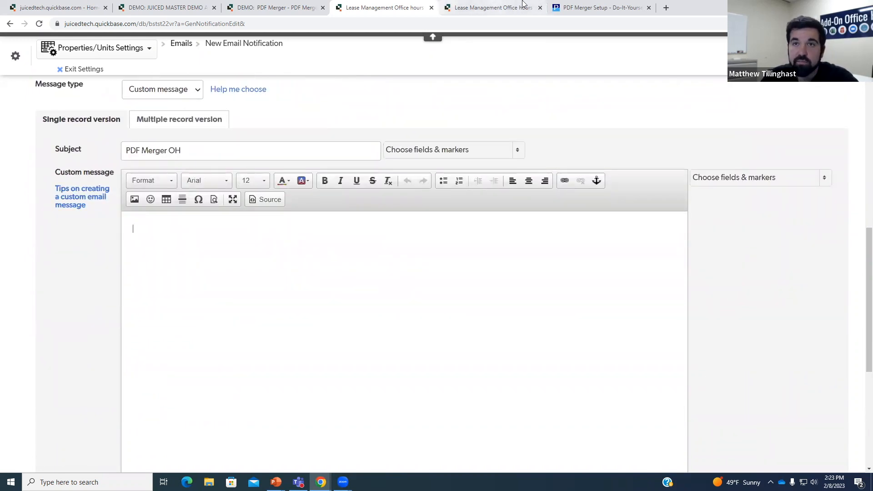
- Check the required message format in the PDF Merger setup instructions
click(600, 8)
click(283, 204)
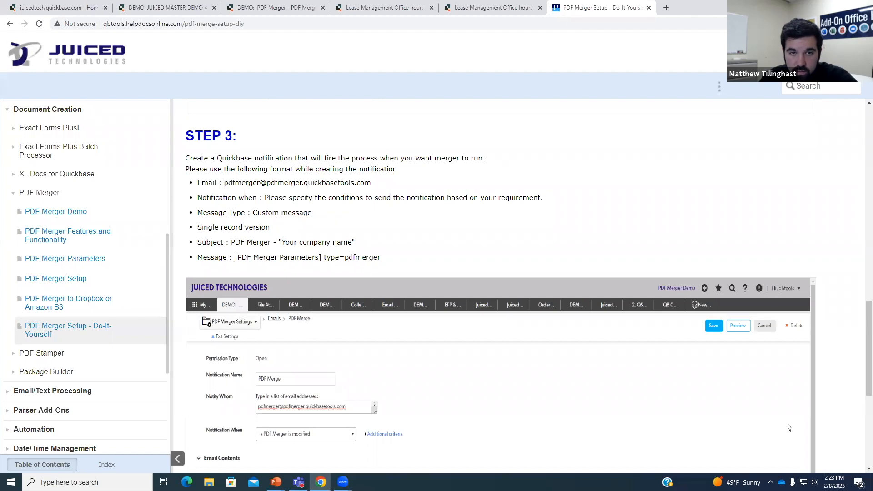
drag(205, 257, 231, 257)
click(279, 255)
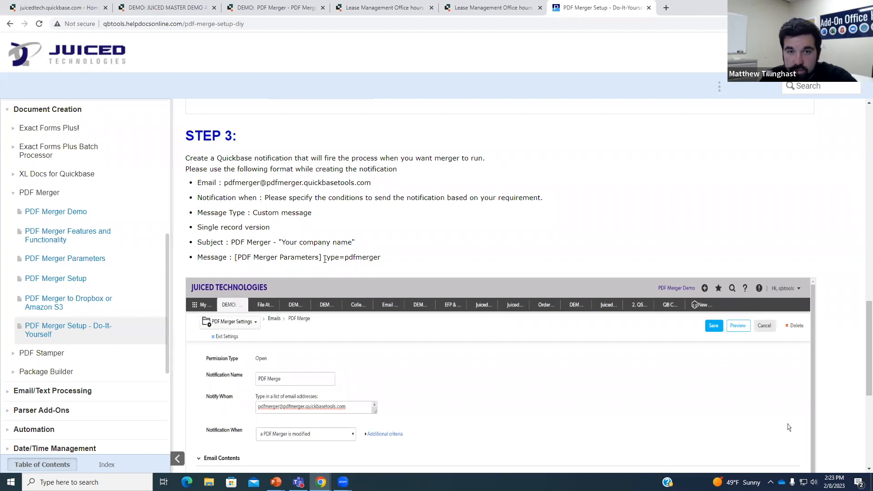
click(493, 8)
click(384, 7)
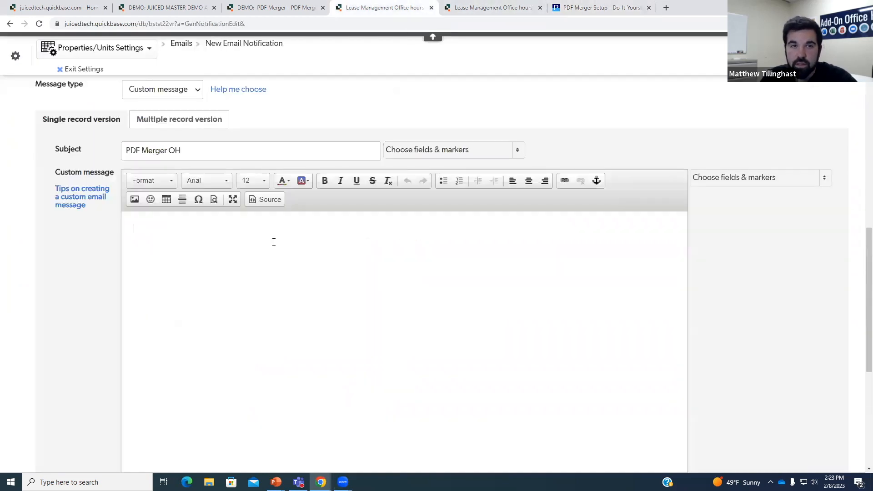
- Write the message [PDF Merger Parameters] type=pdfmerger and save the notification
click(816, 179)
text(pdf)
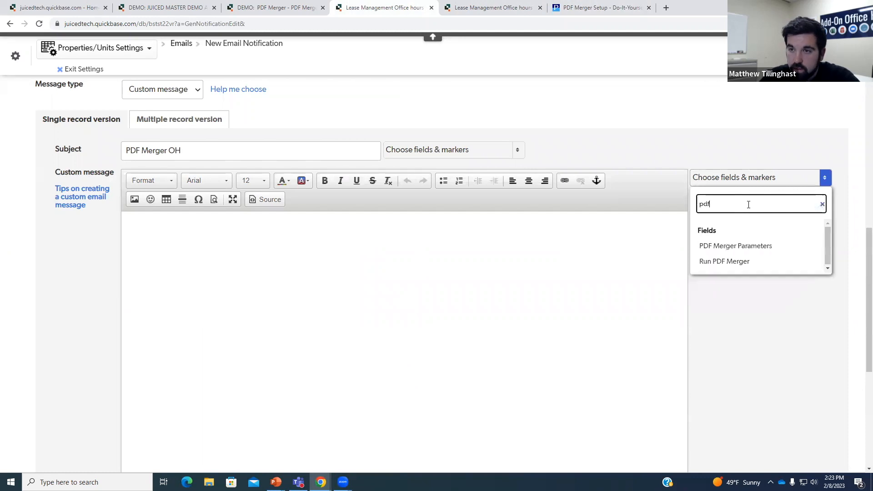
click(721, 248)
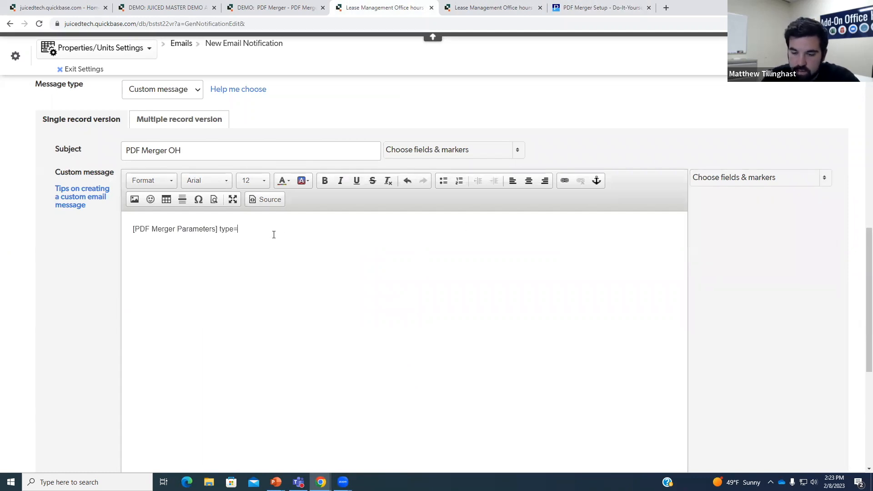
text(type=pdfmerger)
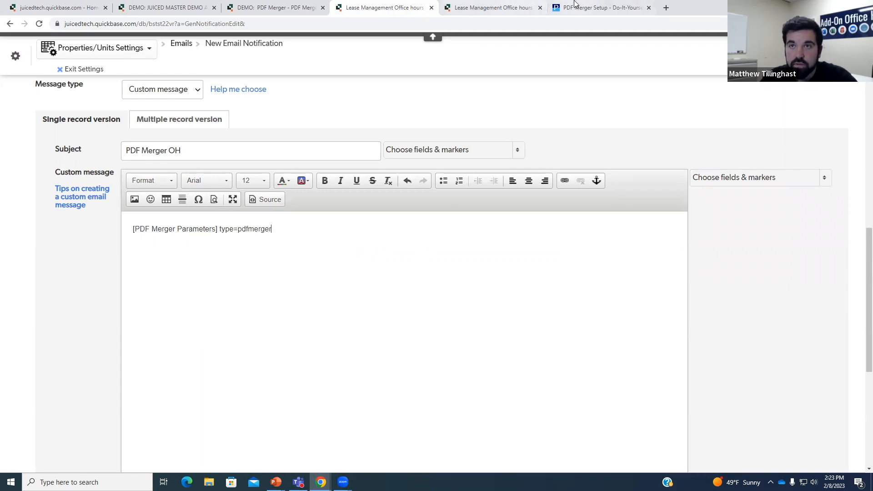
click(587, 7)
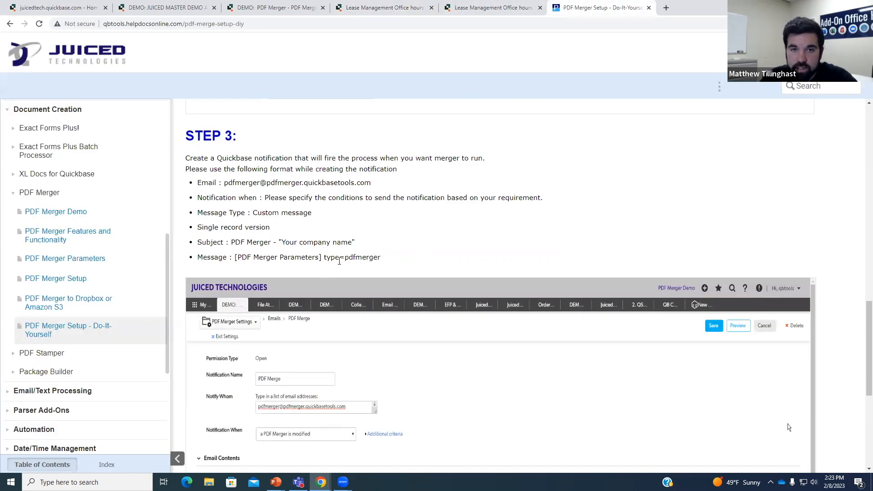
click(385, 7)
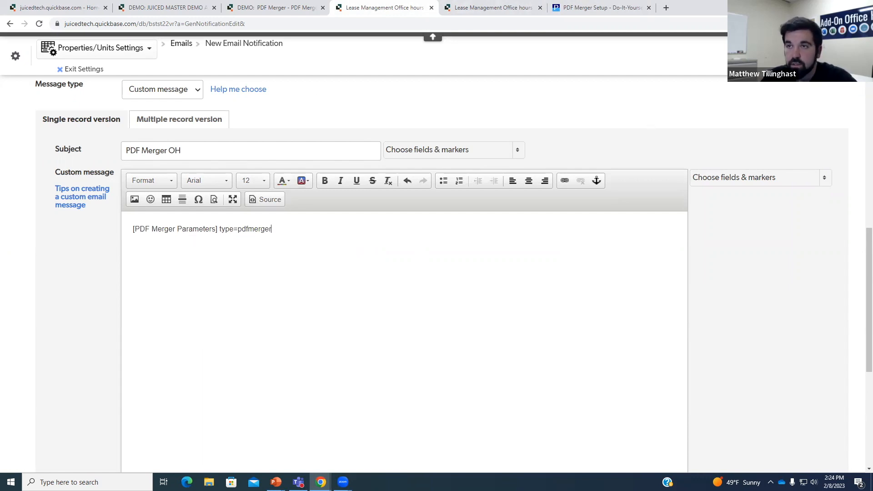
click(478, 111)
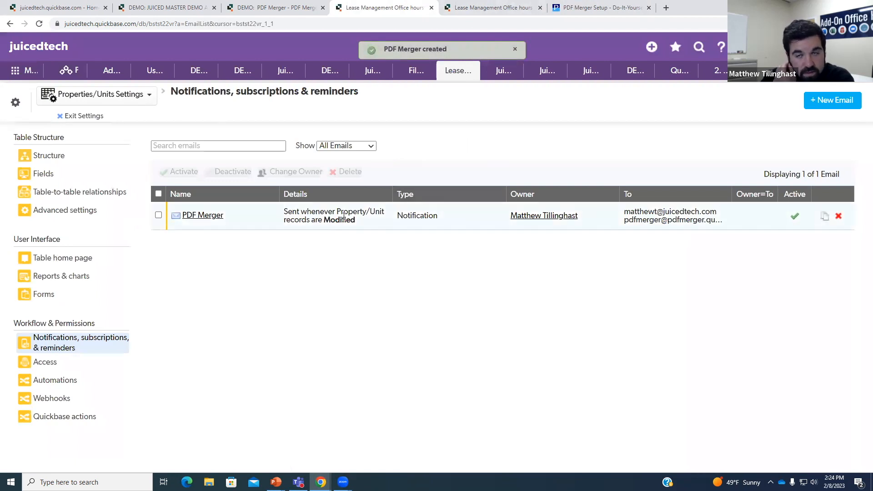
- Exit settings and scroll Property/Unit #5 down to the updated PDF Merger Parameters value
click(88, 117)
scroll(328, 205, down, 1)
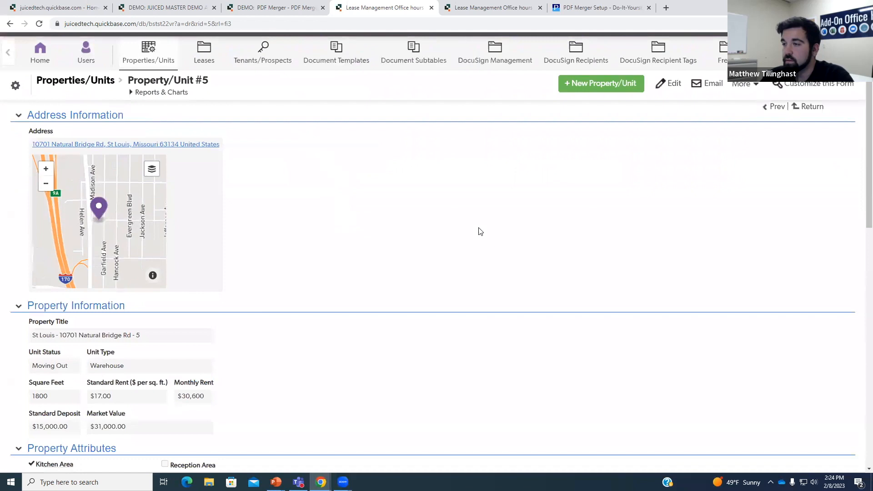
scroll(488, 205, down, 12)
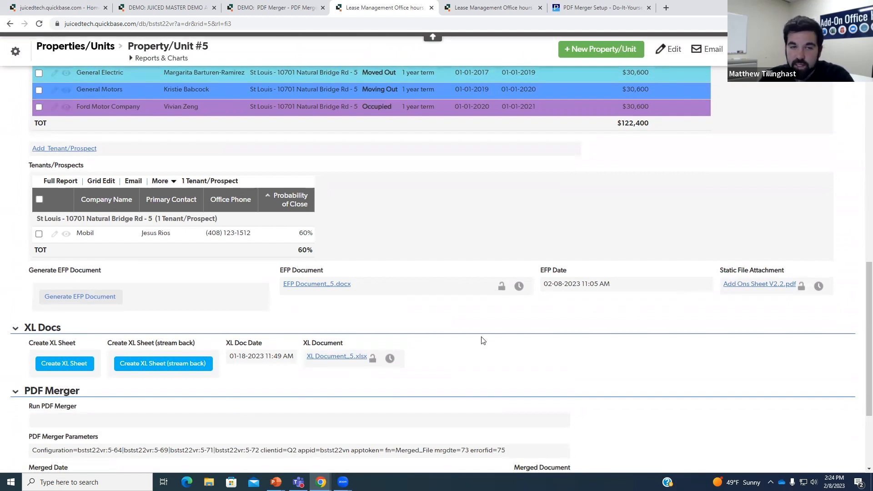
scroll(482, 344, down, 2)
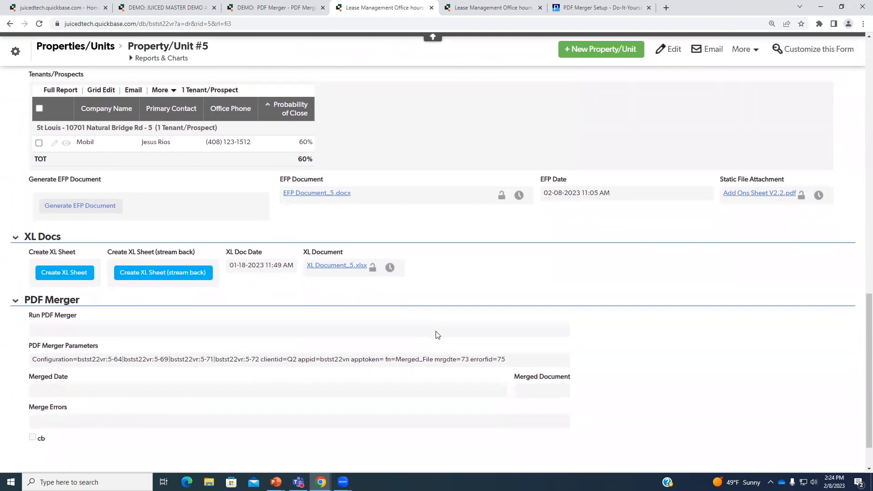
scroll(438, 335, down, 1)
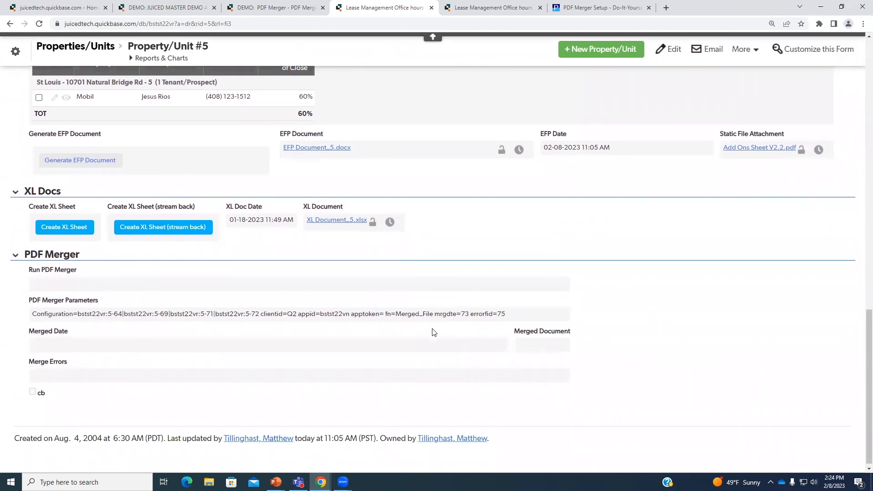
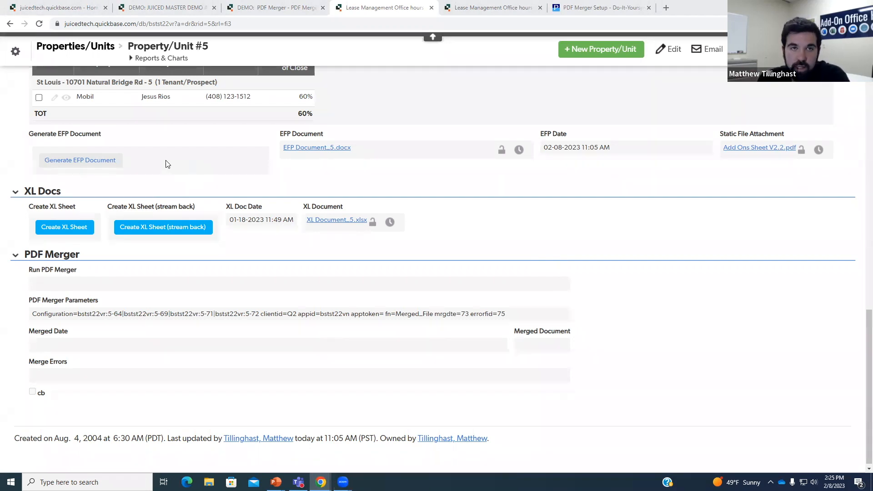
- Regenerate the EFP document and refresh Property/Unit #5 to show it
click(115, 169)
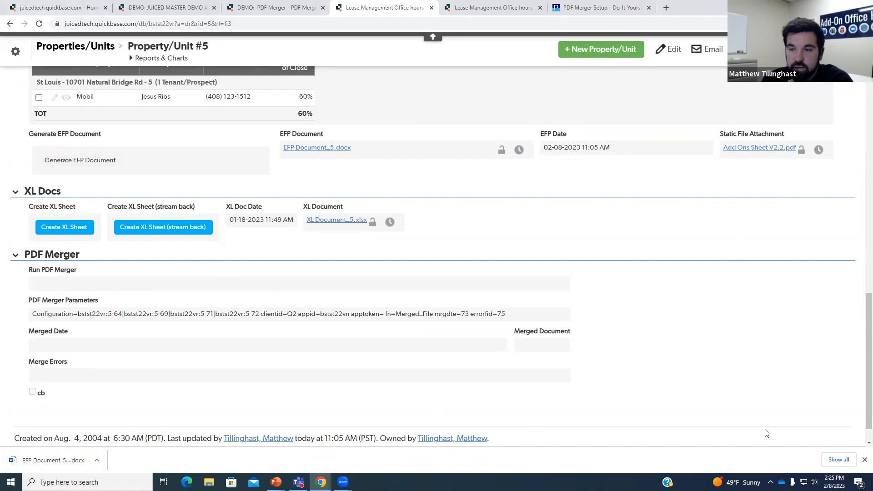
click(864, 460)
click(39, 24)
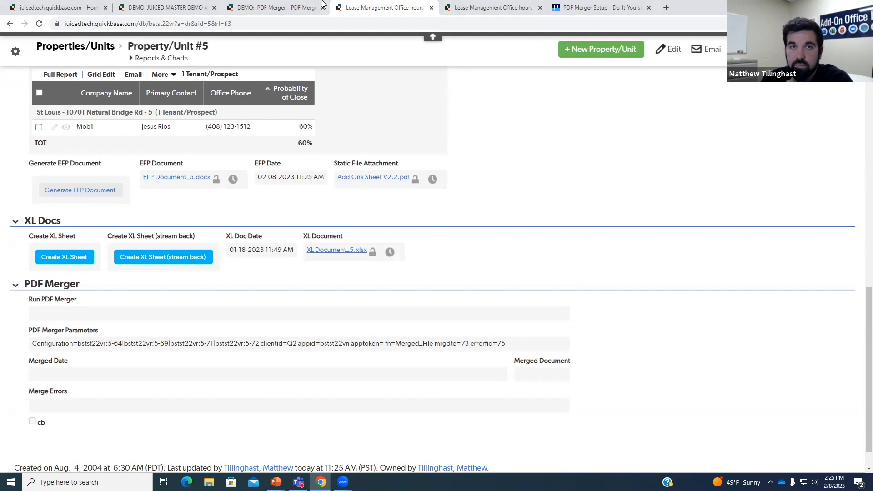
scroll(246, 264, down, 1)
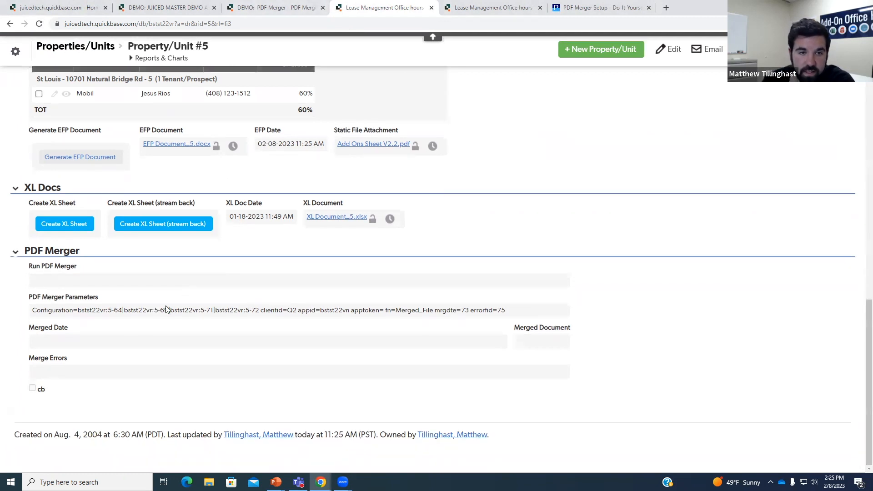
- Read the field IDs of EFP Document, XL Document and Static File Attachment against the merger parameters
double_click(117, 310)
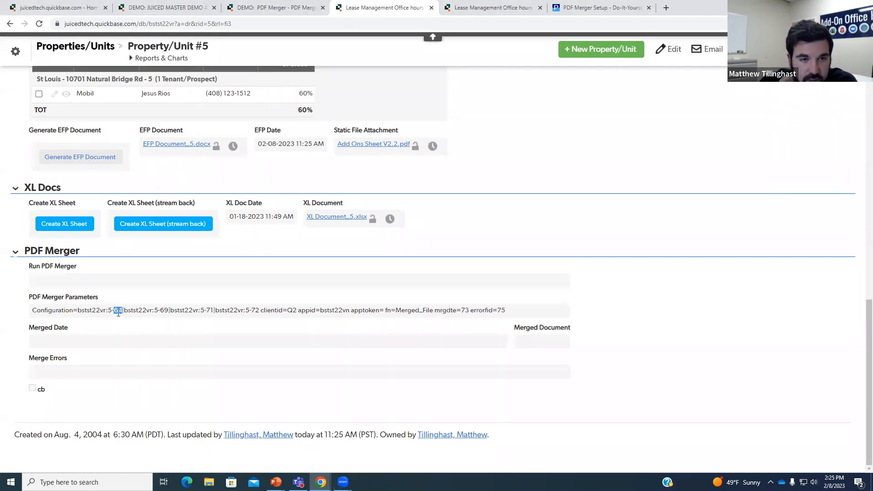
right_click(173, 132)
click(223, 349)
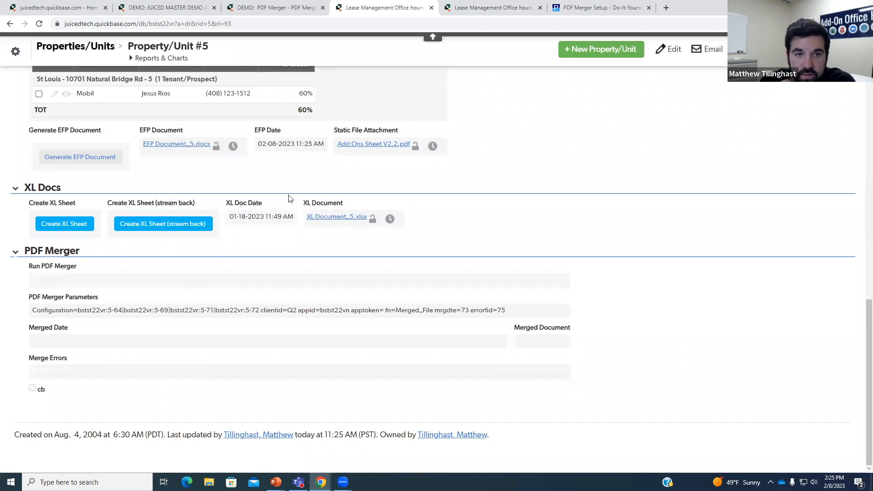
right_click(330, 206)
right_click(377, 127)
click(338, 168)
right_click(351, 135)
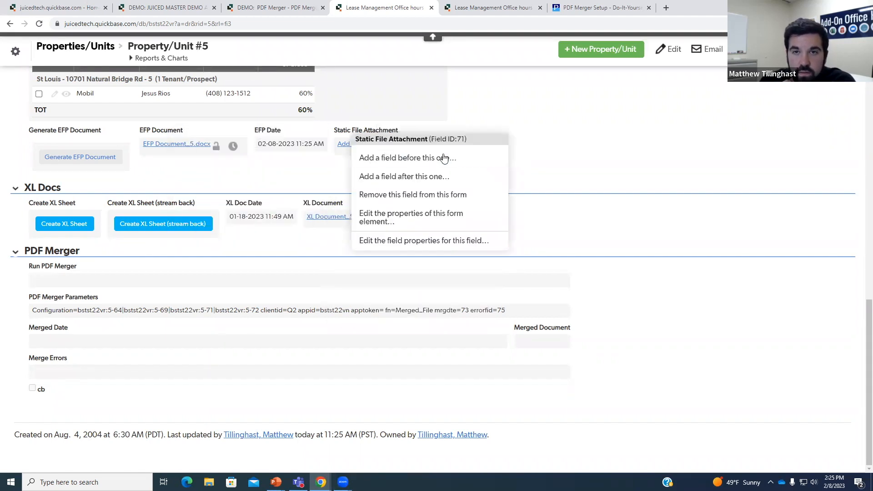
right_click(309, 206)
click(318, 316)
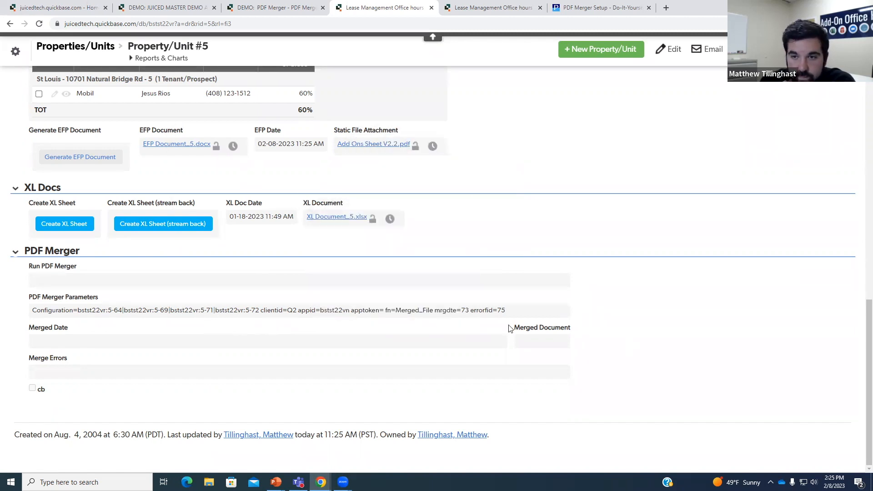
- Check the Merged Document field ID, run the PDF merger, and download Merged_File.pdf
right_click(563, 341)
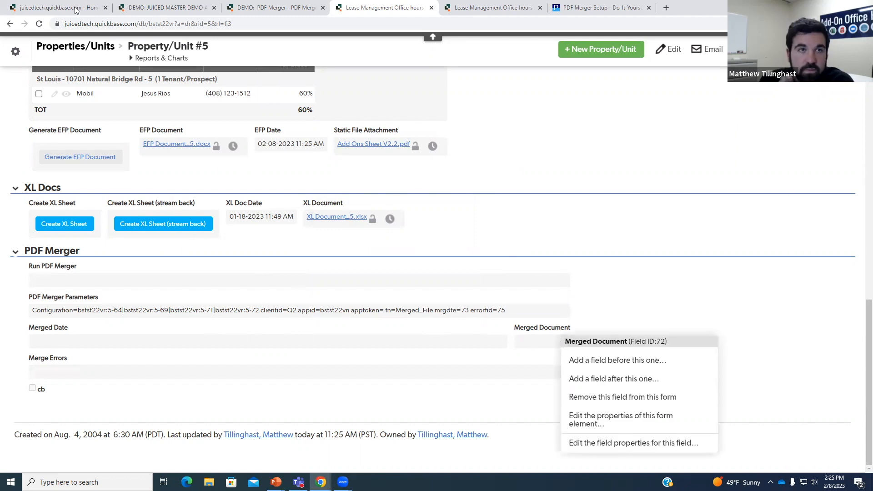
click(39, 24)
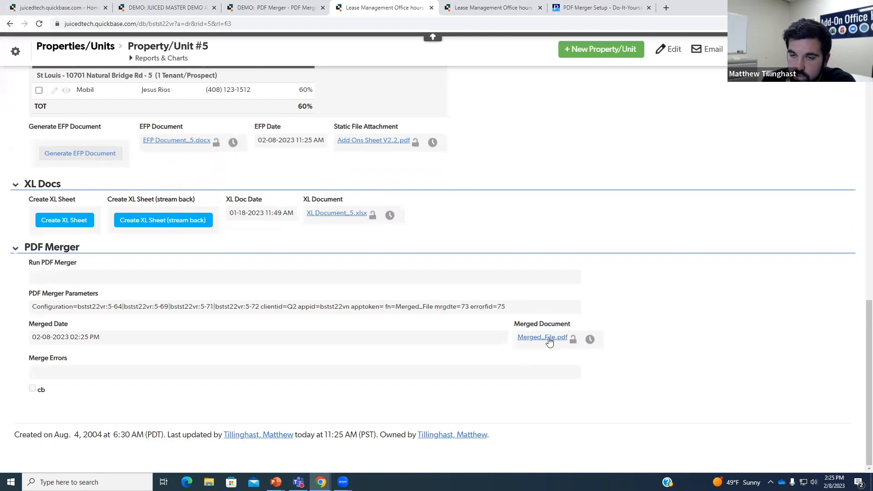
click(549, 342)
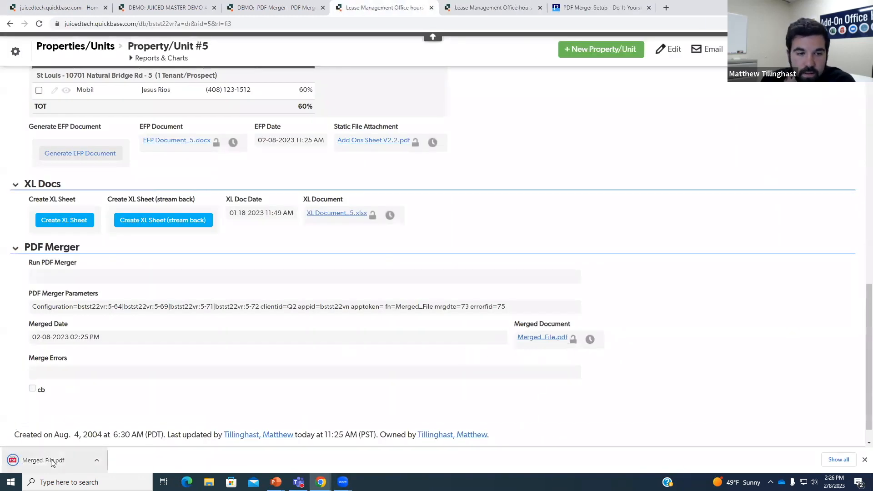
- Open Merged_File.pdf and page through all seven pages
click(47, 460)
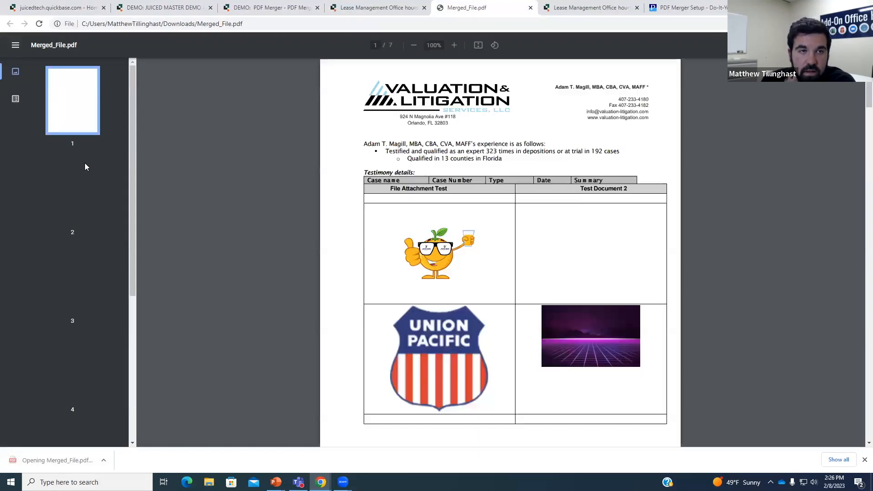
click(86, 212)
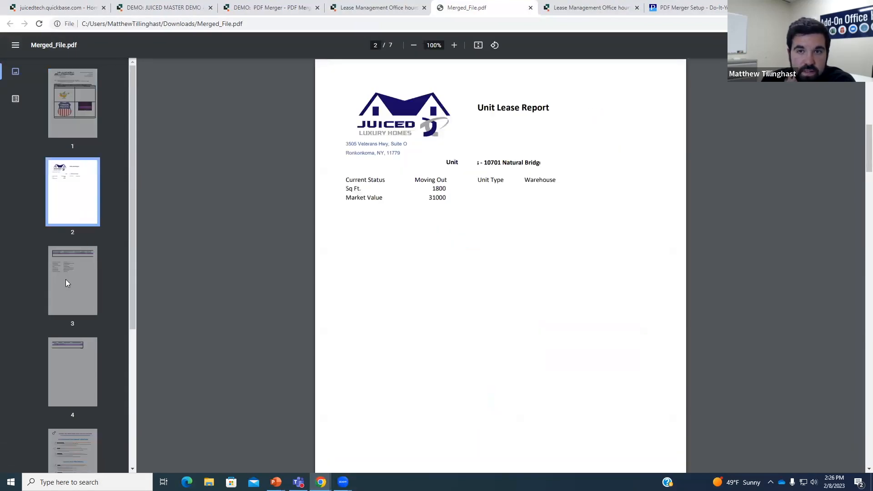
click(63, 290)
click(76, 361)
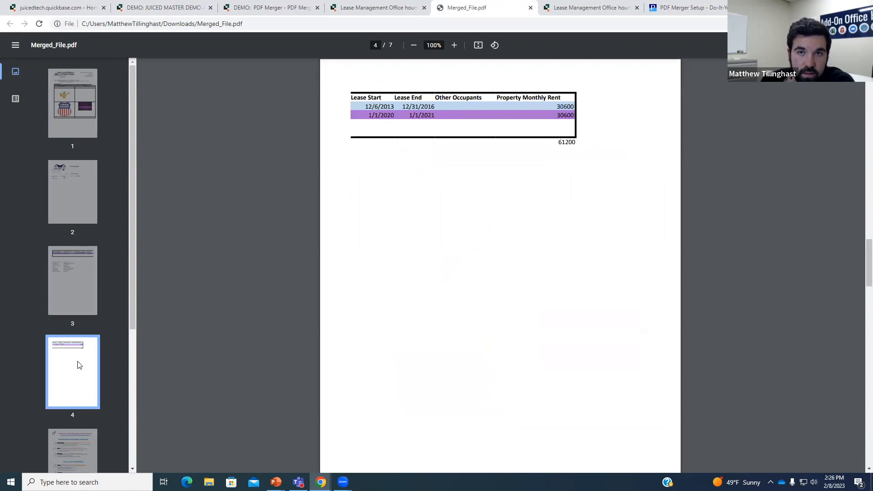
click(73, 386)
click(83, 373)
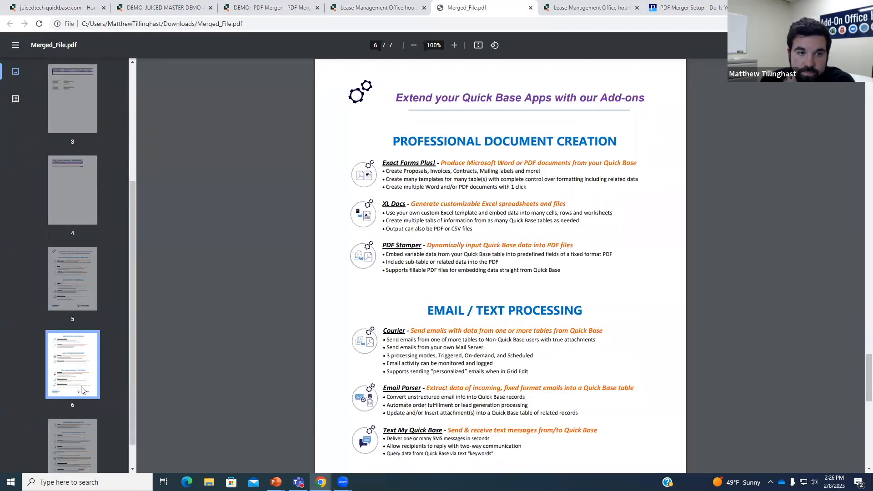
click(82, 399)
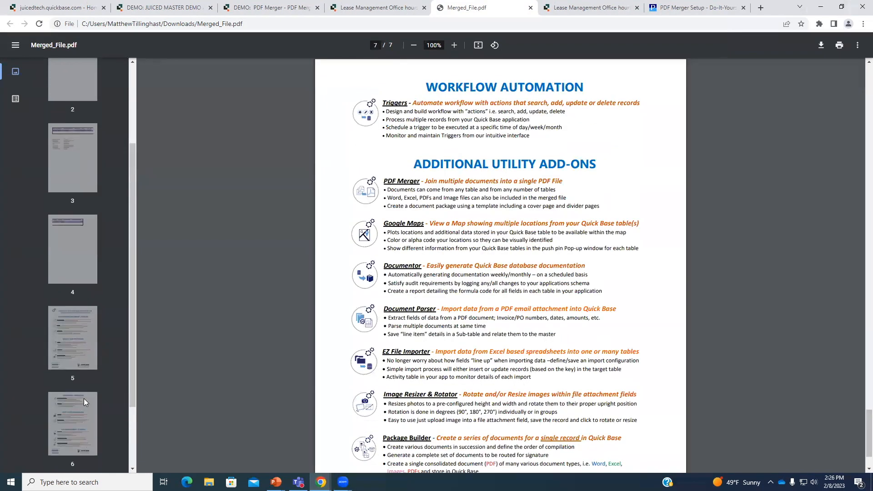
- Revisit page 1 and the Unit Lease Report page, then go back to the record
scroll(79, 382, up, 5)
click(66, 127)
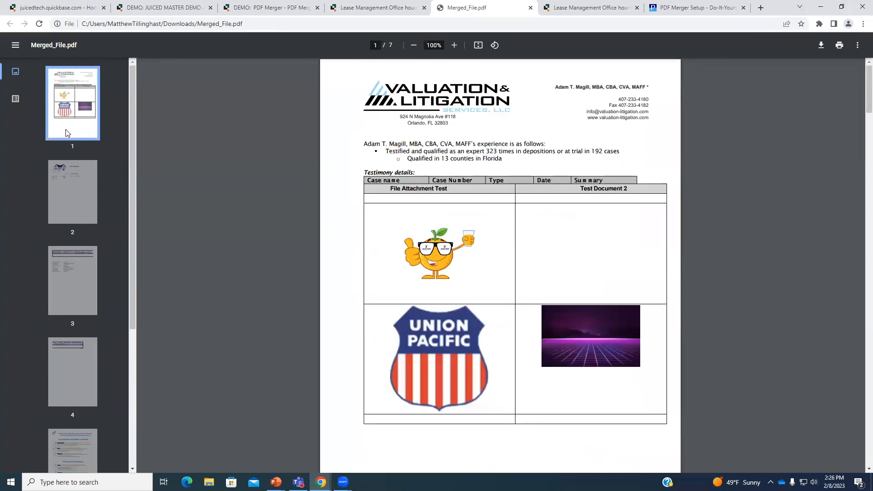
click(76, 212)
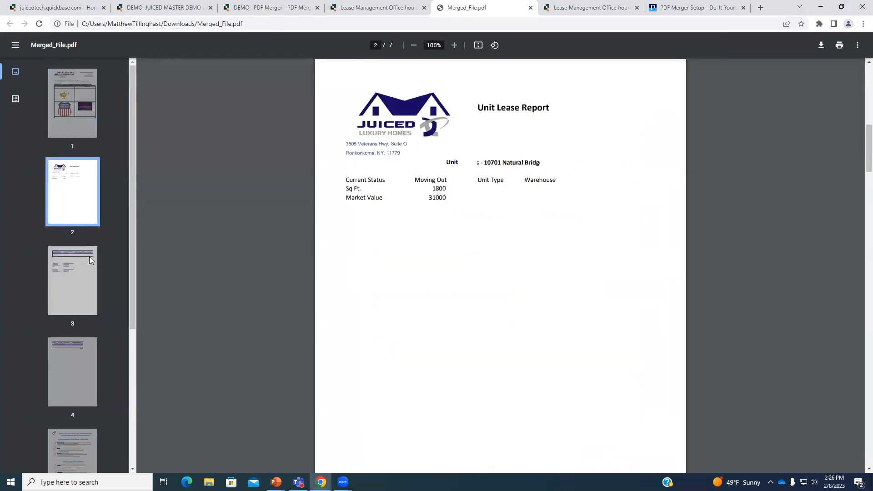
click(387, 5)
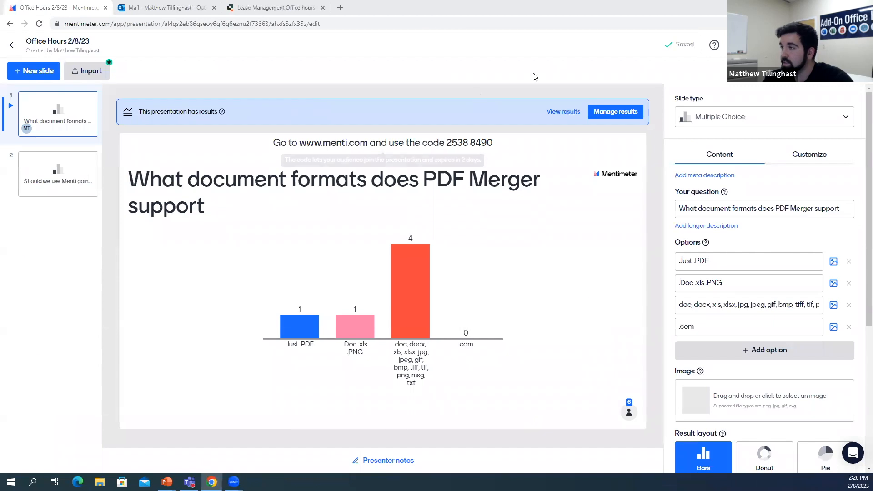
- Show the Mentimeter poll results zoomed out, then bring the PDF Merger help tab into this window
click(557, 23)
click(648, 85)
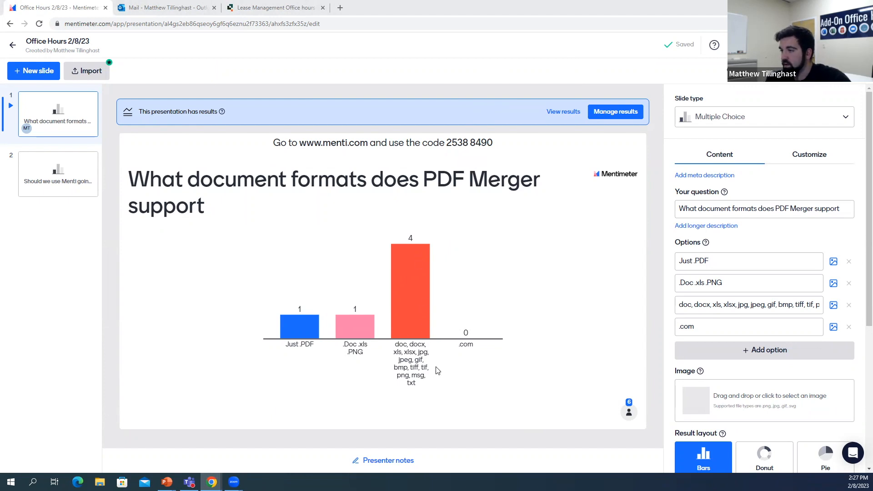
key(ctrl+minus)
key(ctrl+minus)
key(ctrl+minus)
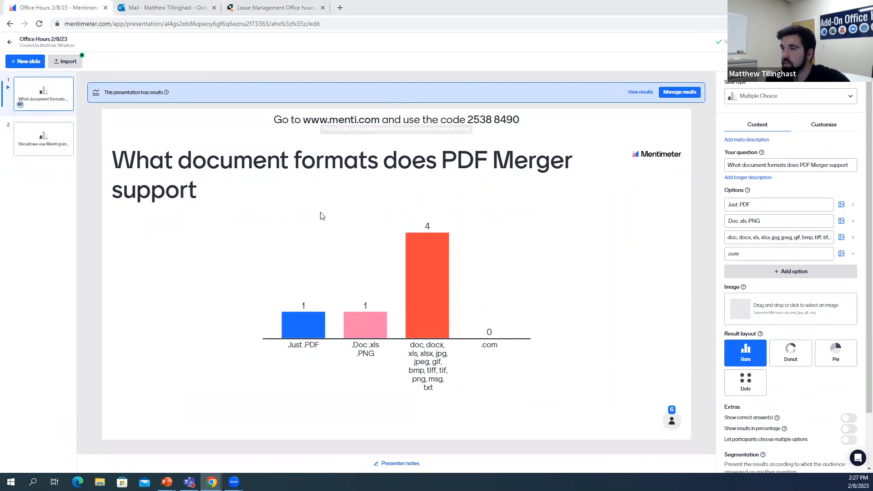
drag(321, 4, 360, 6)
click(93, 260)
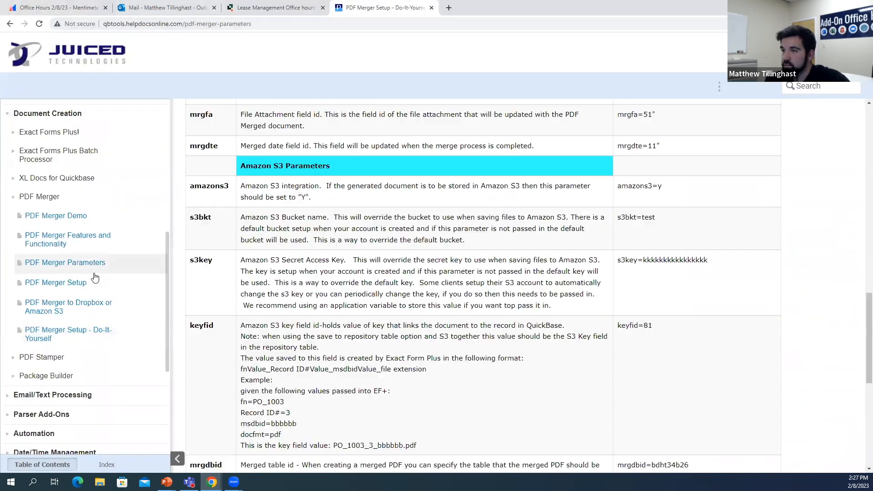
- Read the supported Word, Excel and image formats on PDF Merger Features and Functionality, then return to the poll
click(98, 326)
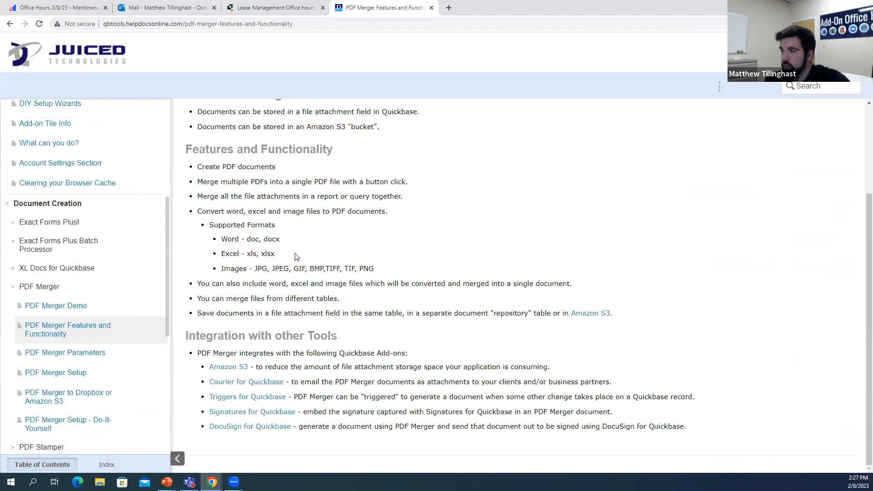
scroll(303, 291, up, 2)
scroll(329, 297, down, 1)
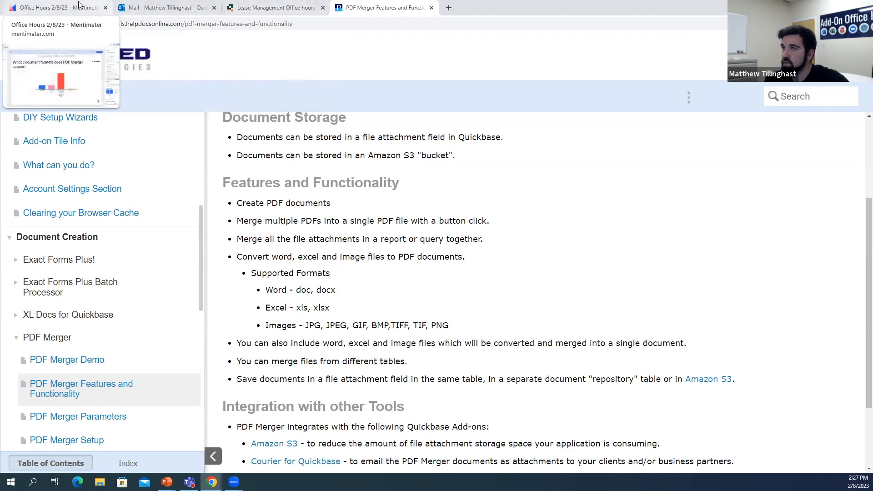
click(59, 8)
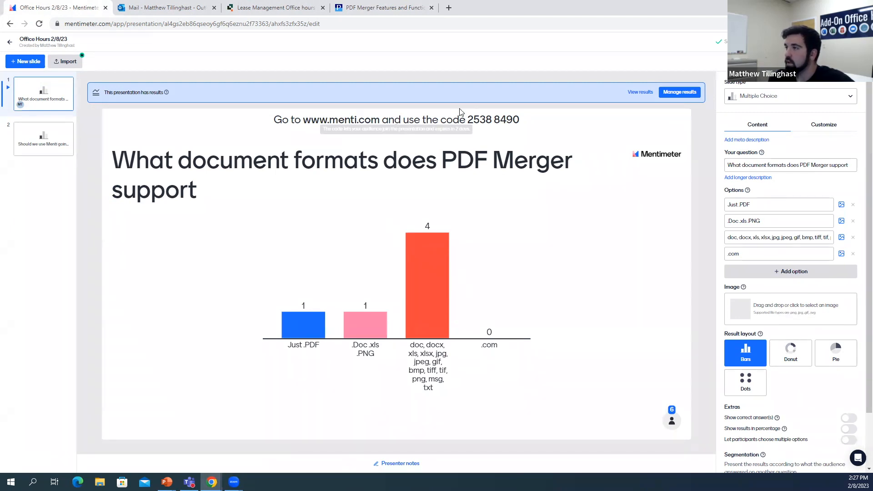
- Open poll slide 2, which asks whether to keep using Menti
click(51, 131)
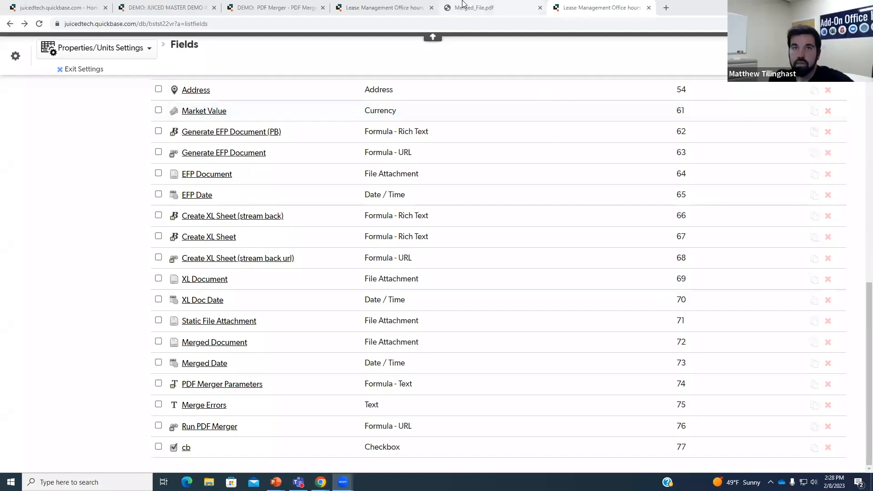
- Revisit the merged PDF's first two pages, then open the Properties/Units notifications list
click(474, 7)
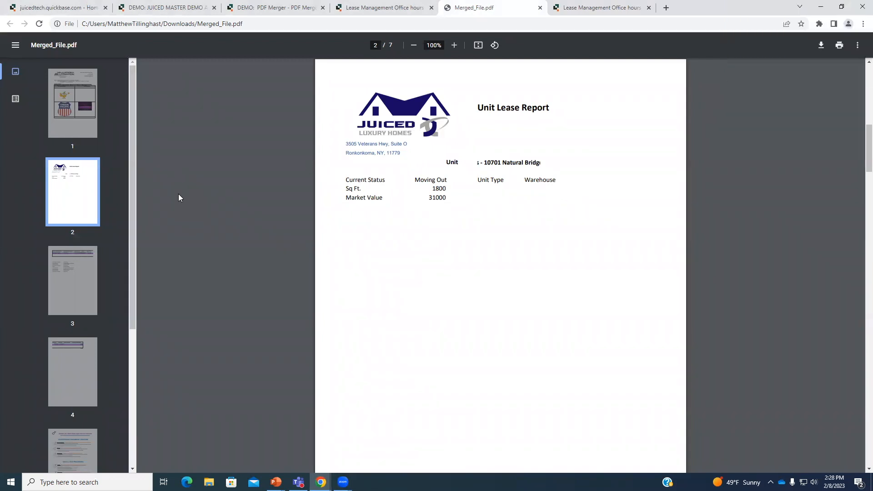
click(59, 120)
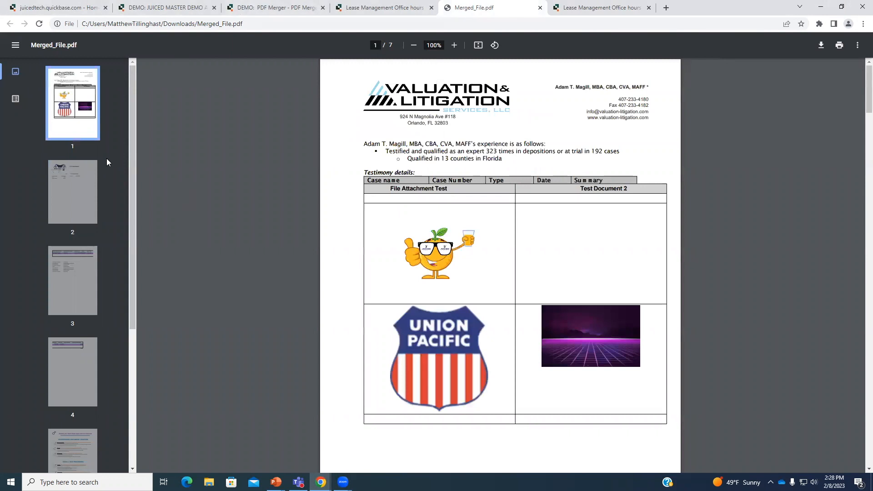
click(84, 184)
click(390, 6)
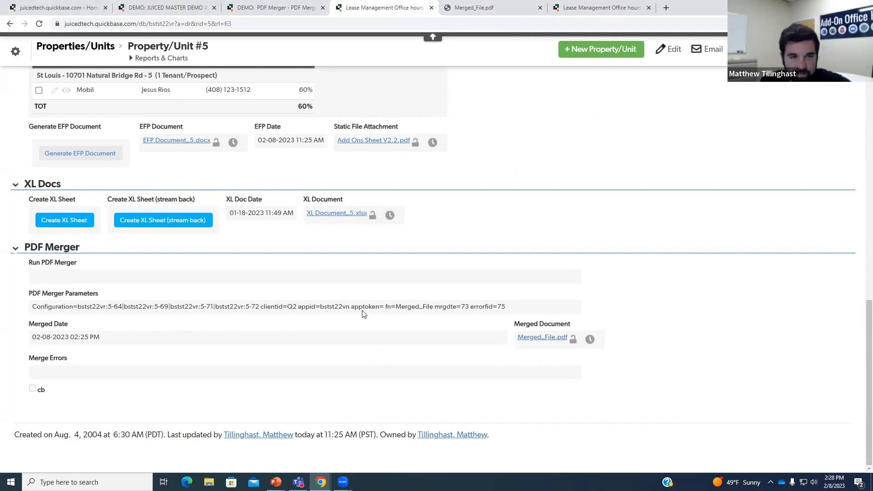
click(16, 51)
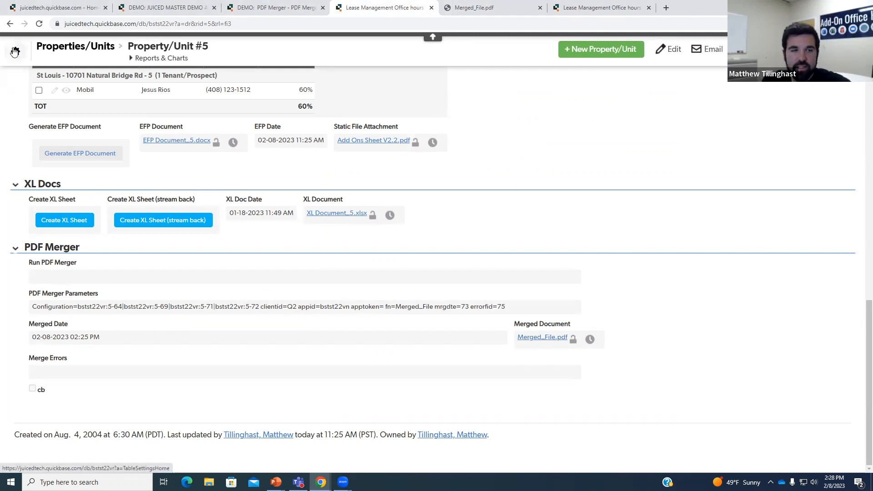
click(623, 250)
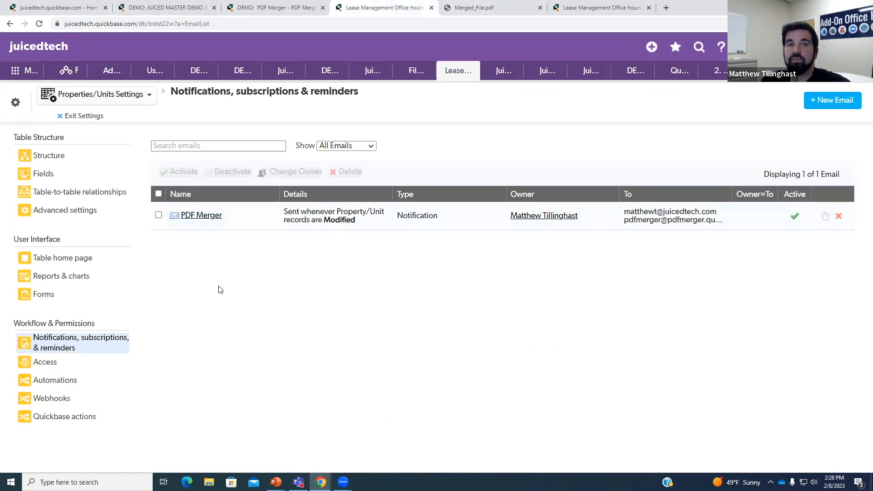
- In the PDF Merger notification, trigger on cb changes instead of EFP Date
click(205, 216)
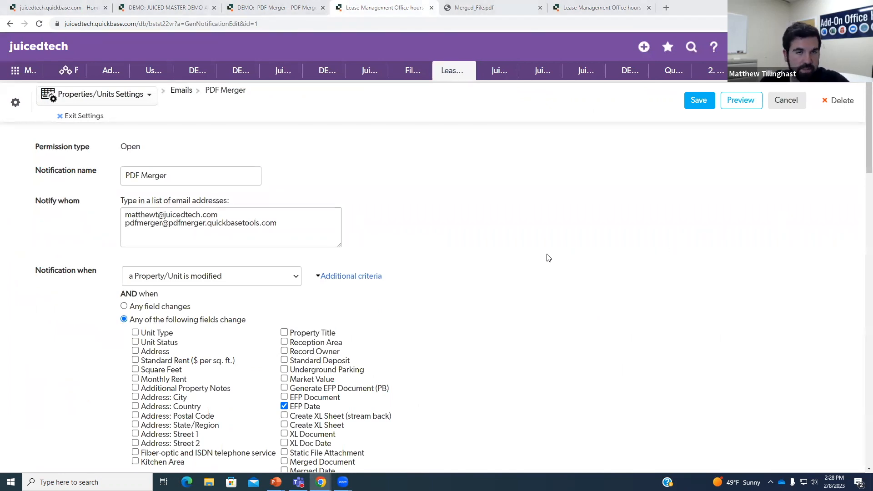
scroll(563, 280, down, 3)
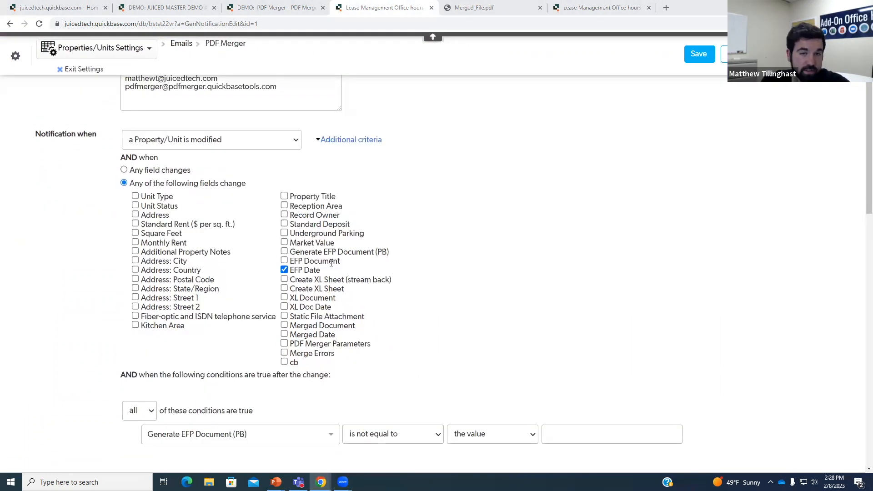
click(284, 271)
click(284, 270)
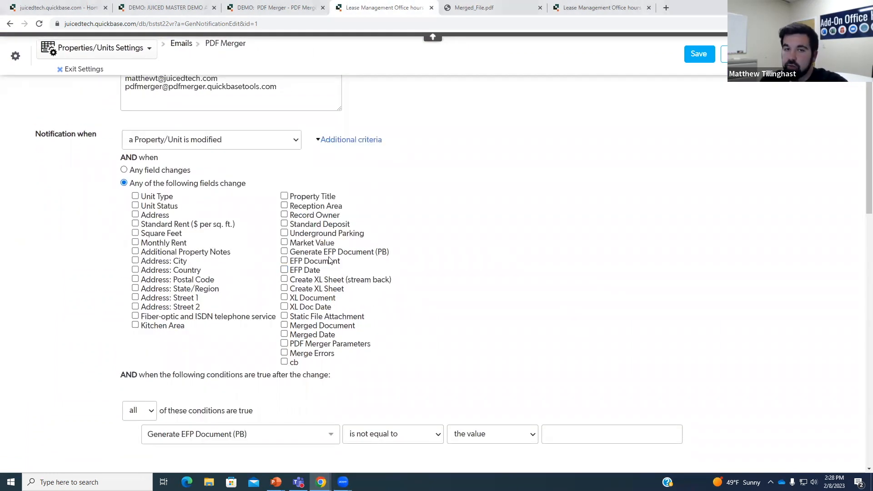
click(284, 362)
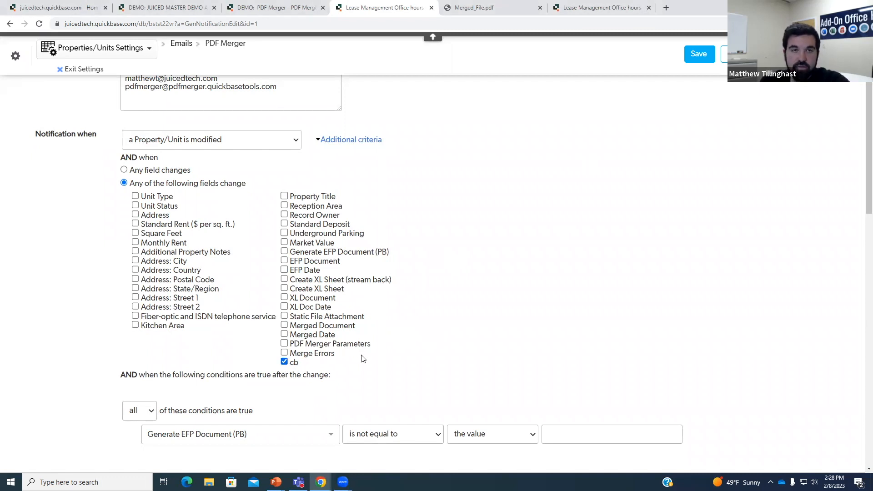
- Set the condition to cb is equal to checked and save the notification
scroll(331, 373, down, 1)
click(325, 383)
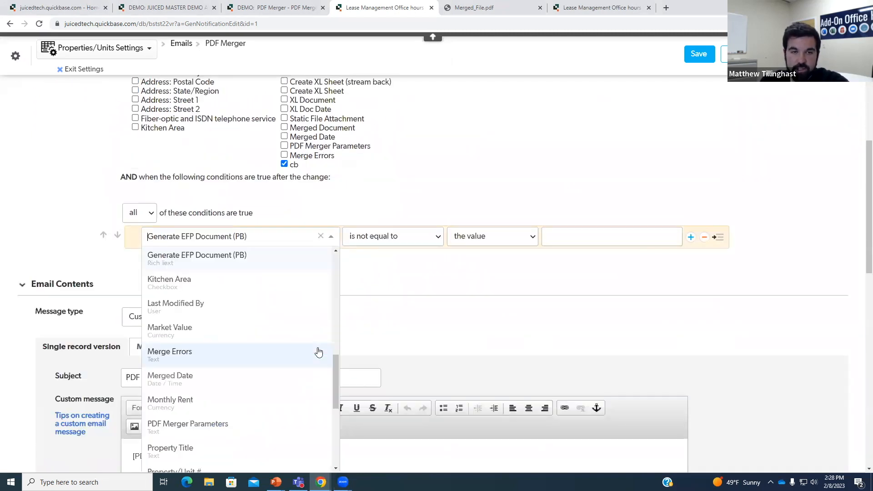
text(cb)
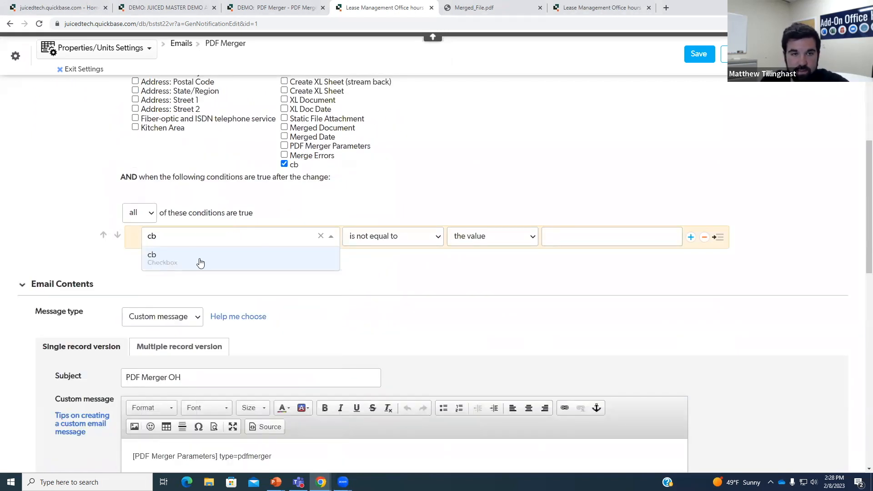
click(221, 257)
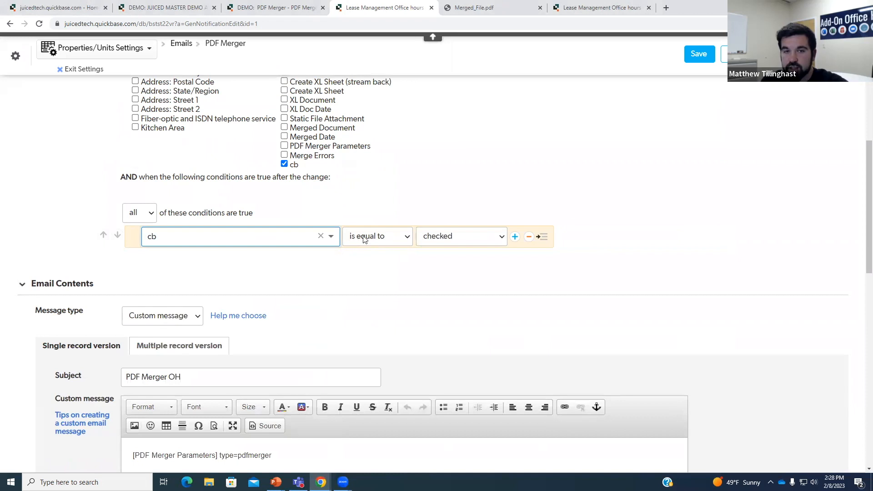
scroll(450, 313, up, 4)
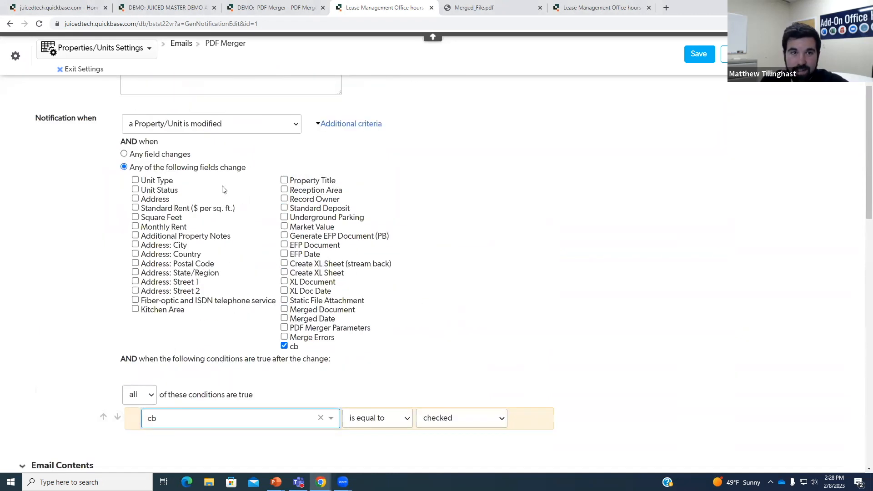
click(49, 119)
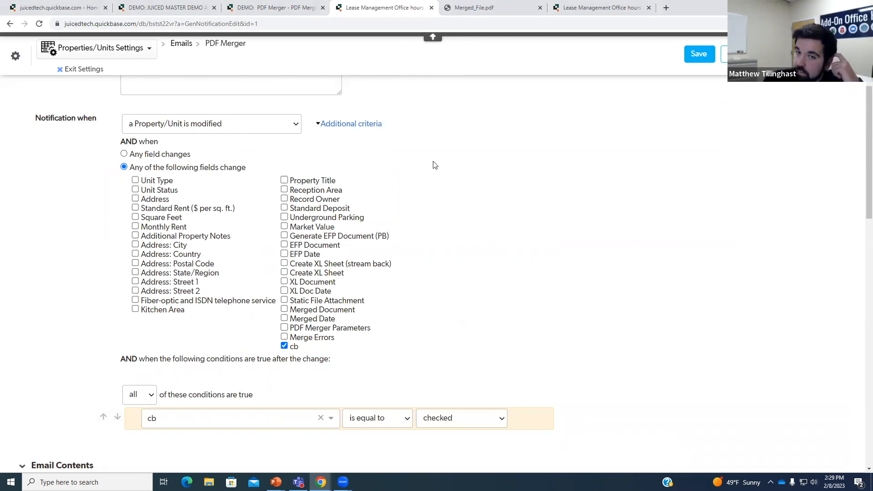
scroll(289, 311, down, 1)
scroll(289, 311, down, 4)
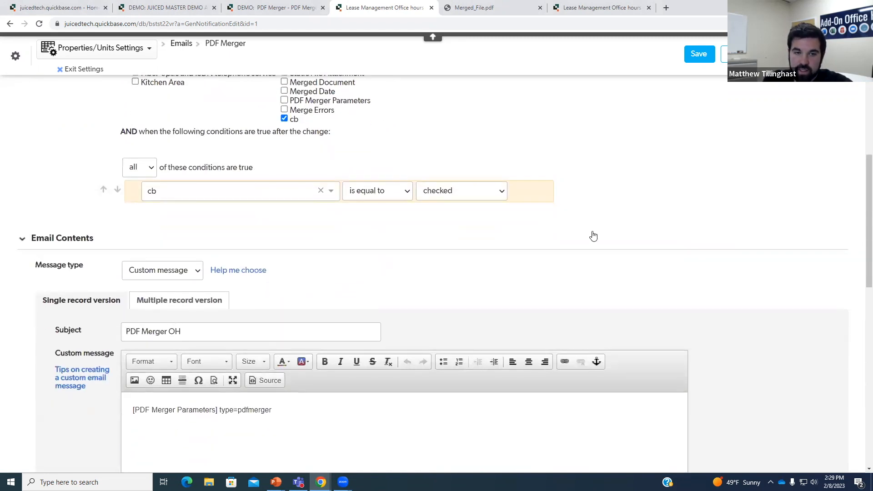
click(699, 54)
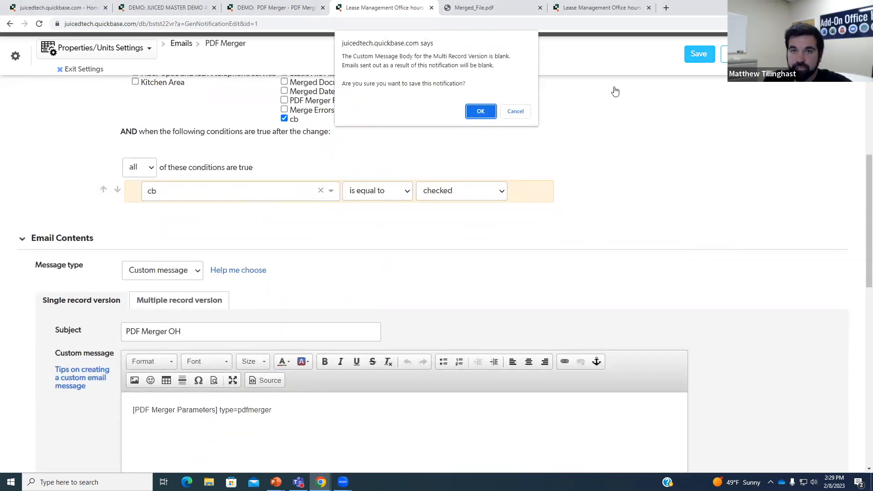
click(480, 111)
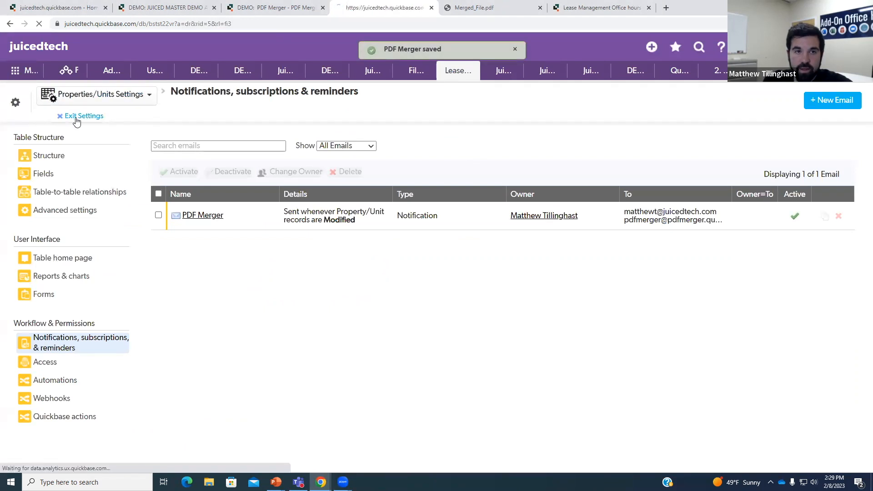
scroll(248, 191, down, 15)
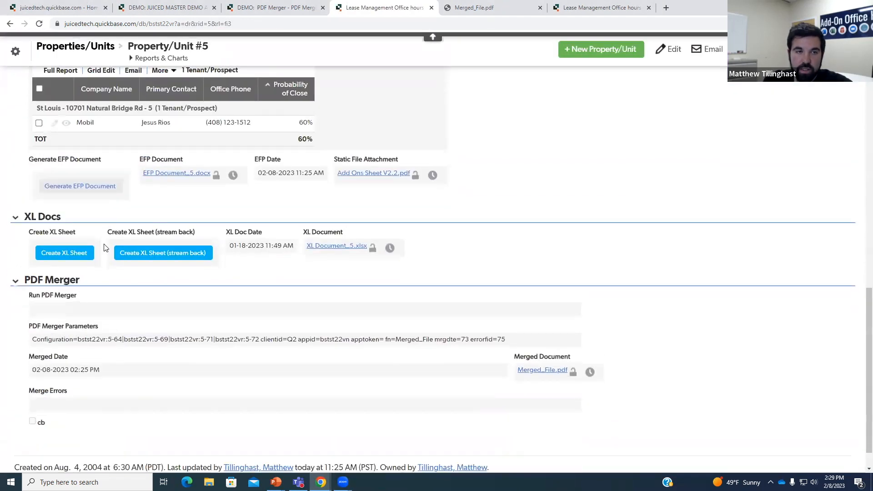
- Open the Run PDF Merger field's properties and start editing its URL formula
right_click(47, 298)
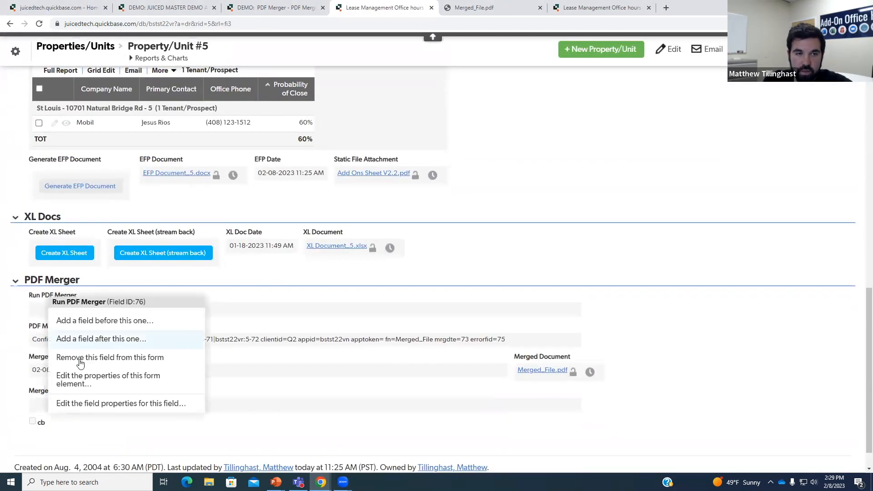
click(92, 404)
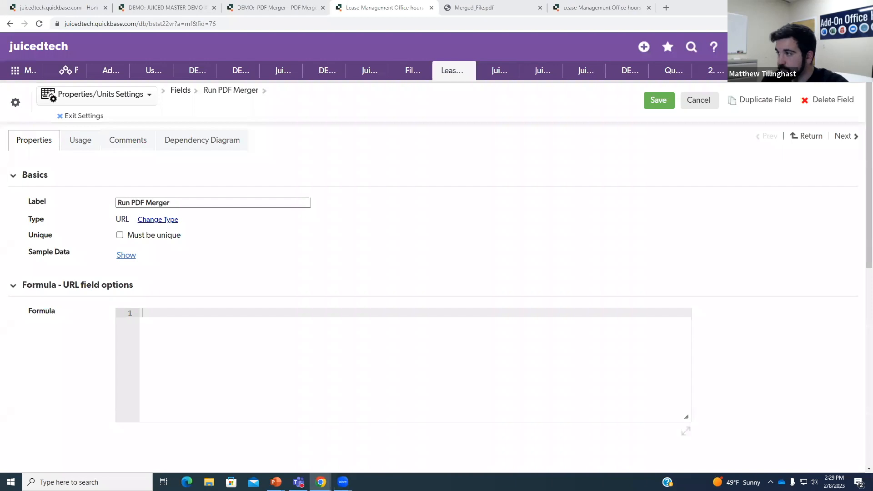
click(236, 319)
- Paste the nine-line URL formula and replace line 4's record ID with [Property/Unit #]
text(var text checkbox=If ([cb] = true, "0", "1");  URLRoot() & "db/" & Dbid() & "?act=API_EditRecord" & "&rid=" & URLEncode([Record ID#]) & "&_fid_39="&$checkbox & "&apptoken=" & "&rdr=" & URLEncode(URLRoot() & "db/" & Dbid() & "?a=dr&rid=" & URLEncode([Record ID#])))
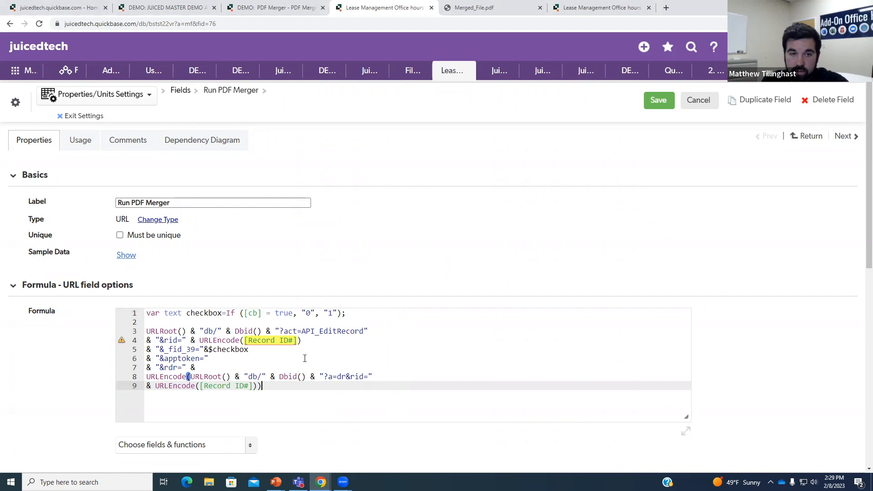
mouse_move(295, 341)
click(341, 349)
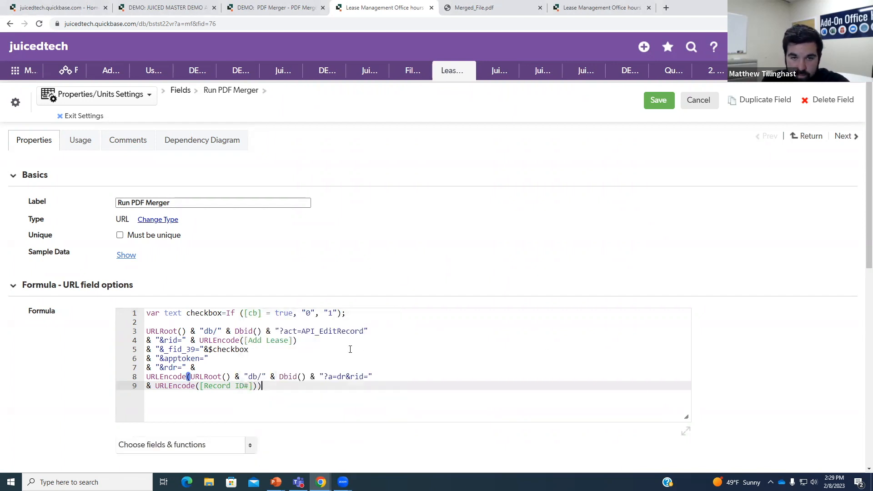
click(292, 341)
key(BackSpace)
key(BackSpace)
key(BackSpace)
key(BackSpace)
key(BackSpace)
key(BackSpace)
key(BackSpace)
key(BackSpace)
key(BackSpace)
key(BackSpace)
key(BackSpace)
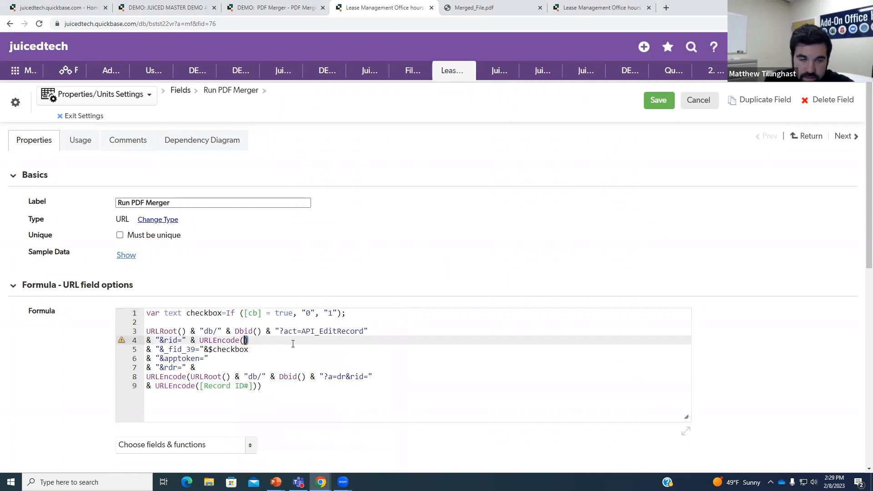
click(243, 447)
text(prop)
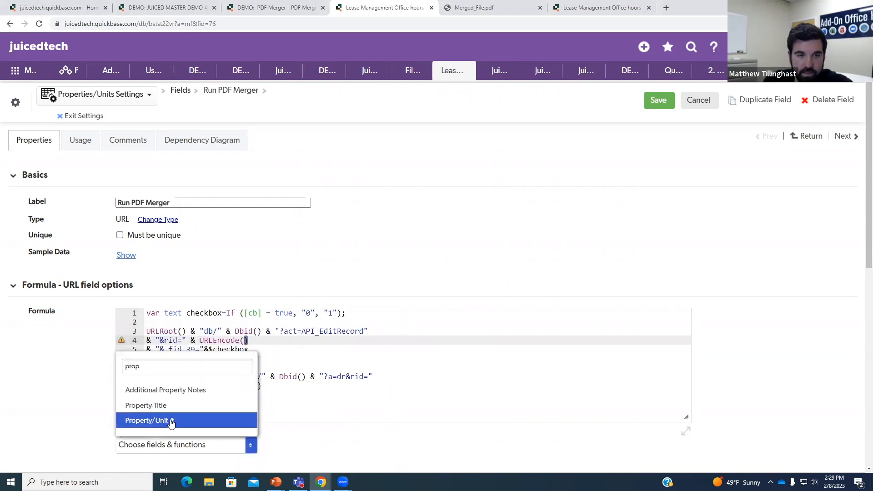
click(172, 424)
- Replace the record ID reference on line 9 with [Property/Unit #]
click(198, 386)
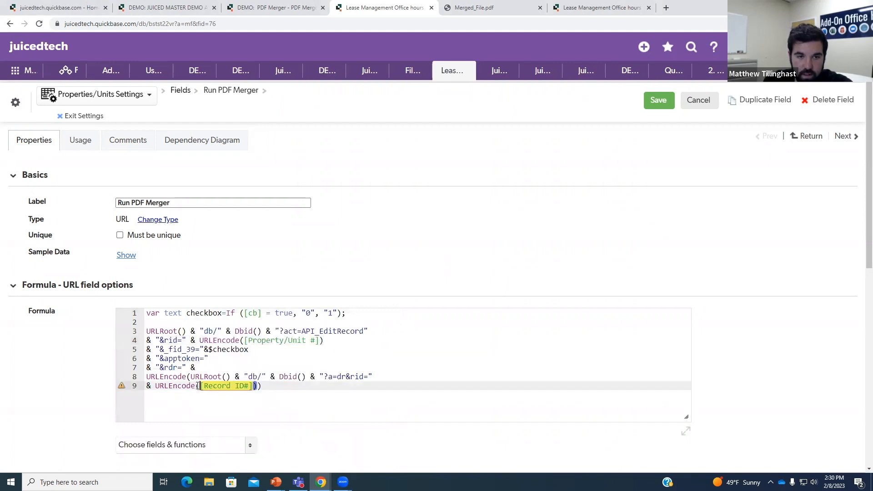
key(Delete)
key(Delete)
key(Delete)
key(Delete)
key(Delete)
key(Delete)
key(Delete)
key(Delete)
key(Delete)
key(Delete)
key(Delete)
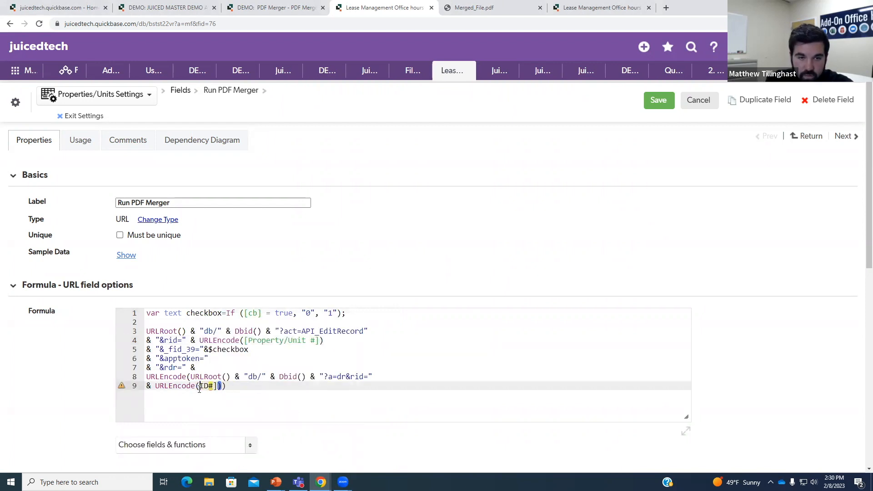
text([)
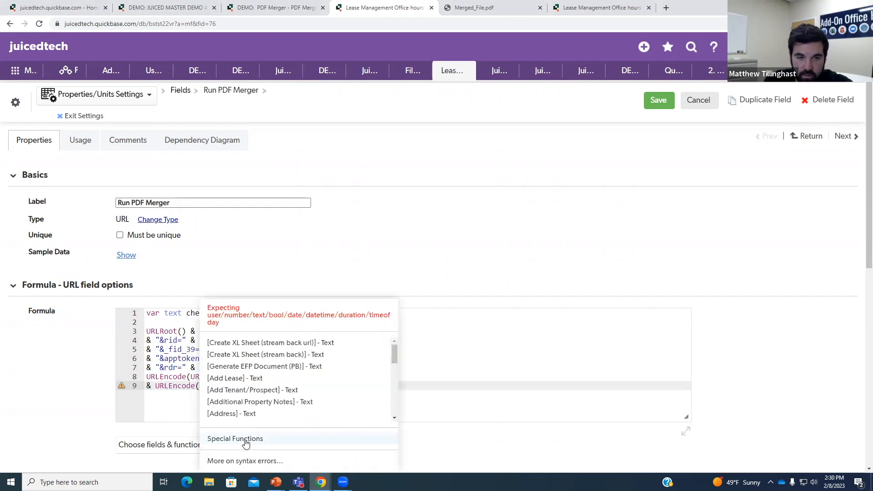
click(198, 448)
text(prop)
click(221, 418)
click(339, 393)
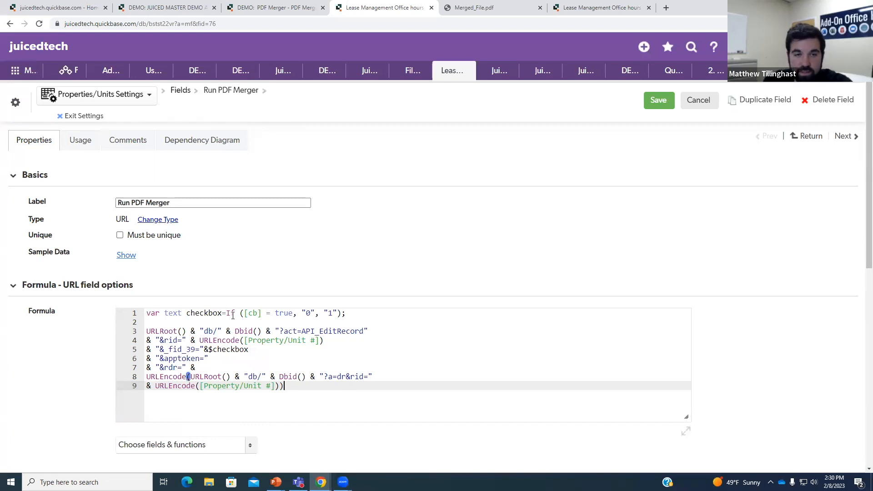
- Select the [cb] reference on line 1 and locate the field id on line 5
click(227, 313)
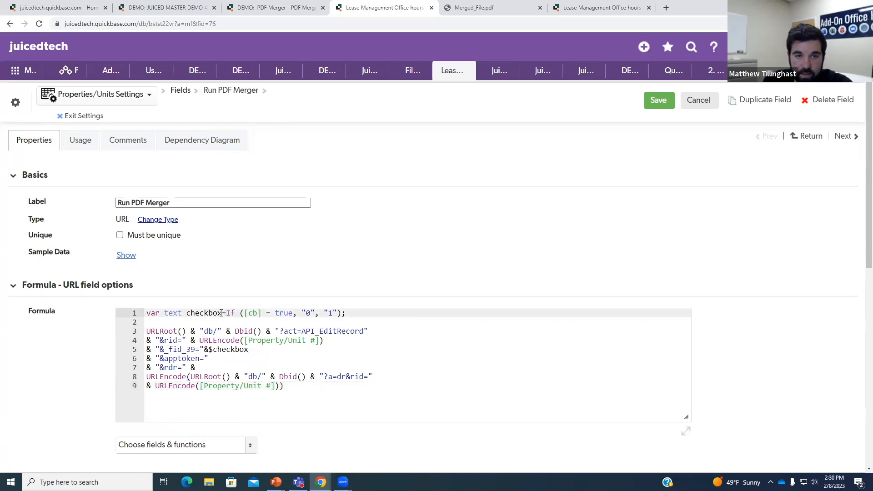
drag(186, 313, 267, 315)
click(268, 316)
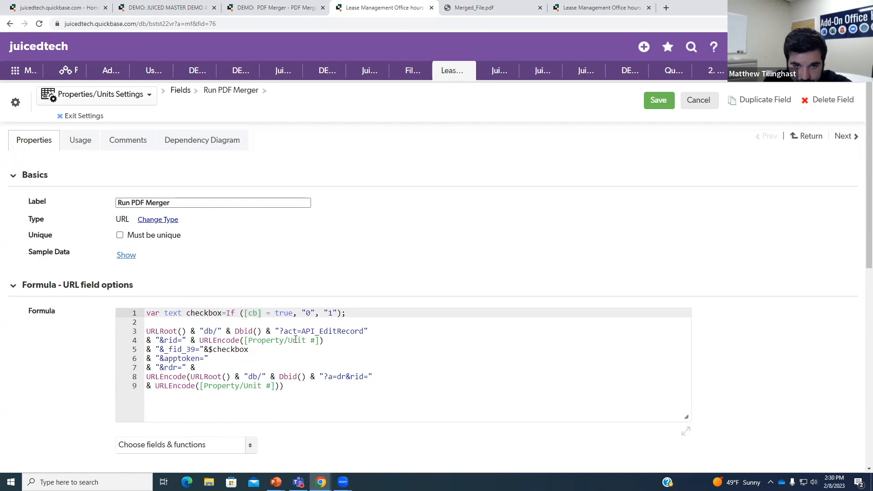
scroll(296, 340, down, 1)
click(197, 304)
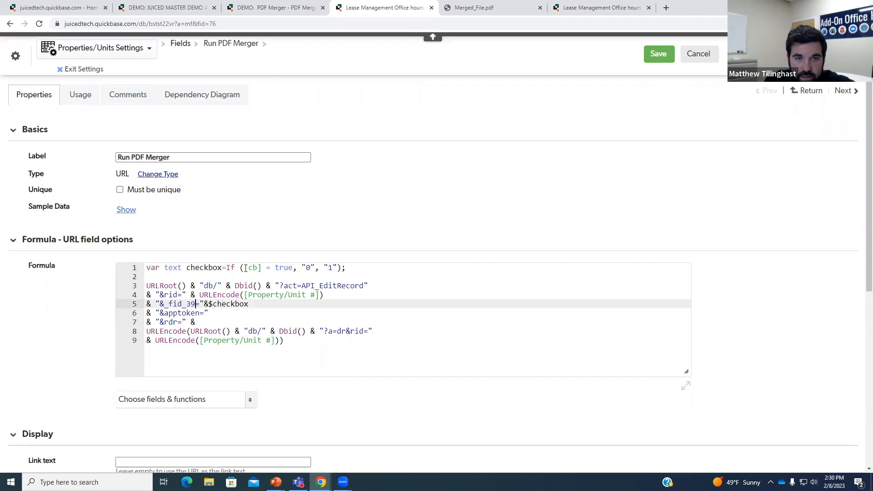
drag(245, 268, 268, 269)
click(196, 304)
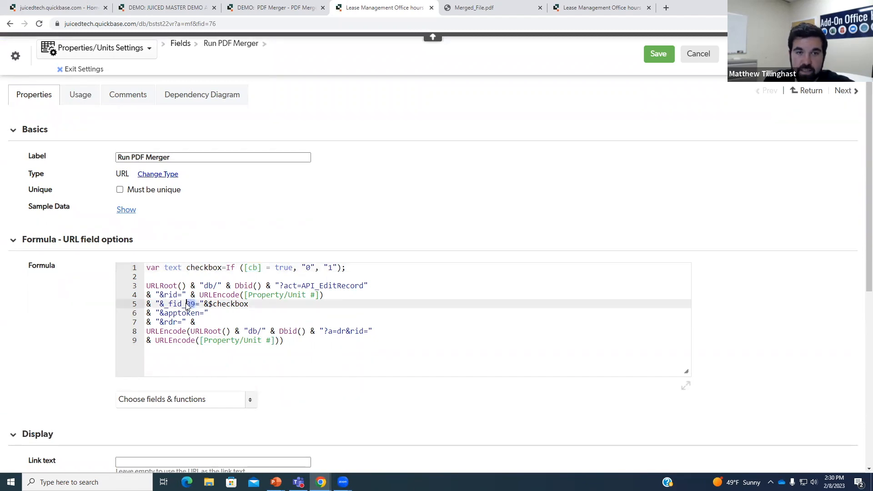
- Look up cb's field ID, change _fid_39 to _fid_77 on line 5, and save
click(292, 7)
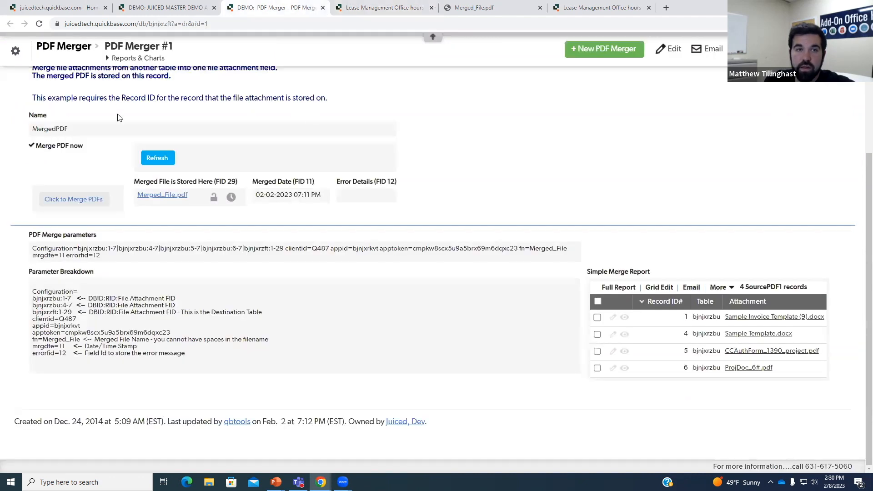
click(387, 7)
click(600, 8)
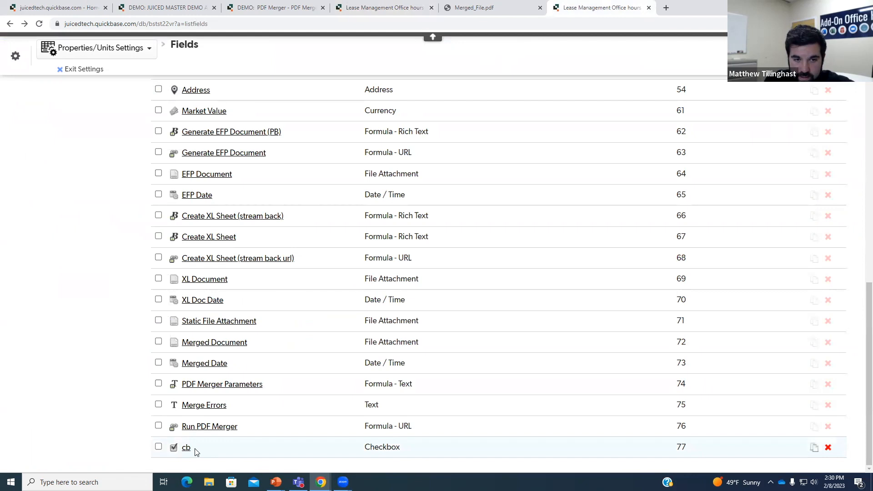
click(386, 5)
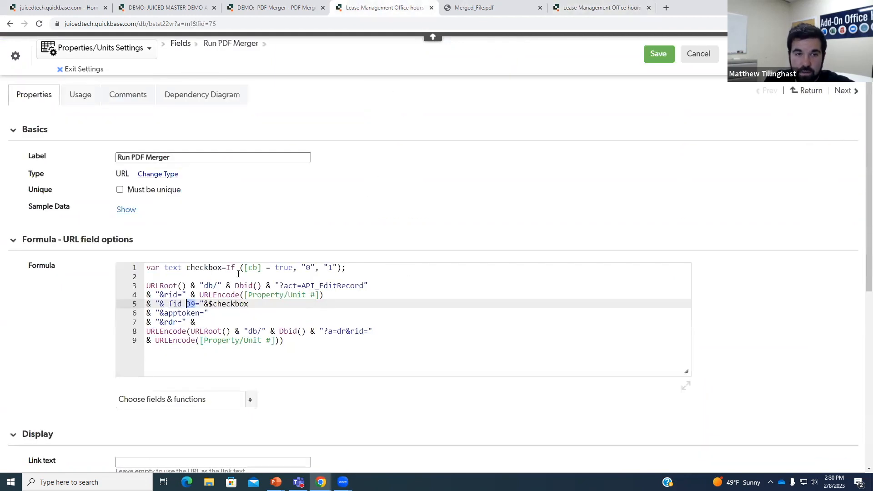
key(Delete)
key(Delete)
text(7=)
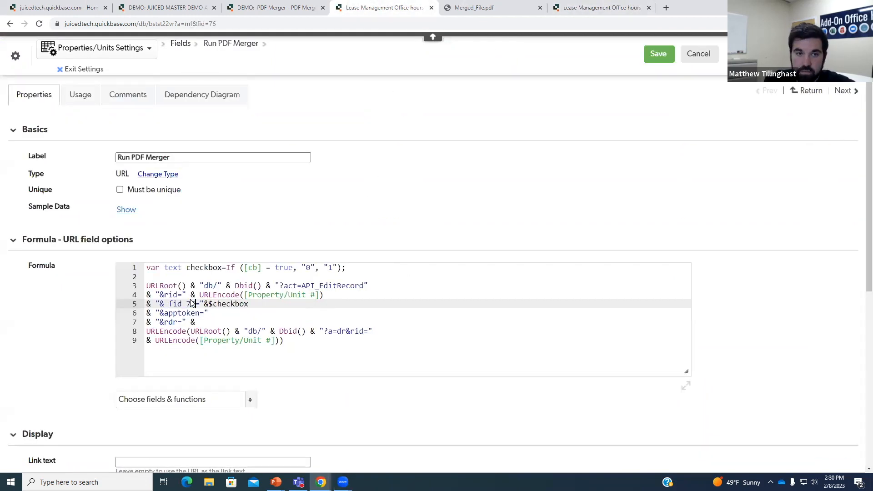
click(659, 53)
scroll(384, 287, down, 20)
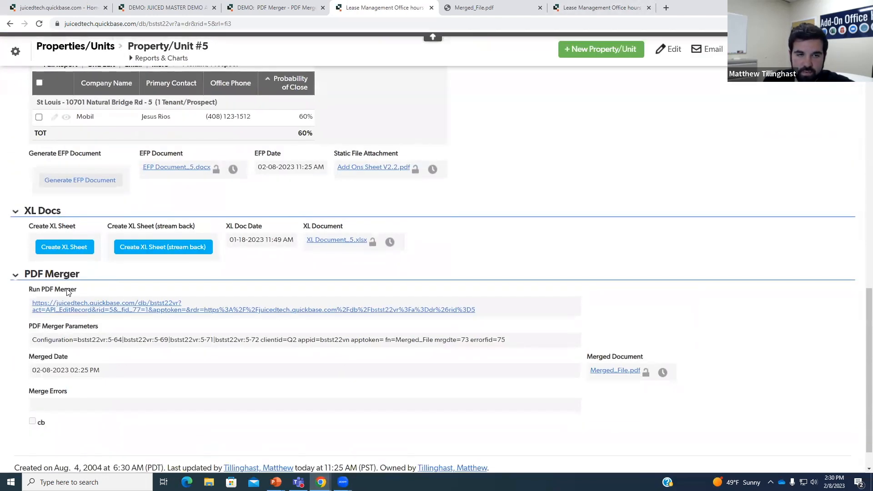
- Give the field link text 'Run PDF Merger' and display it as a magenta button
right_click(67, 292)
click(116, 394)
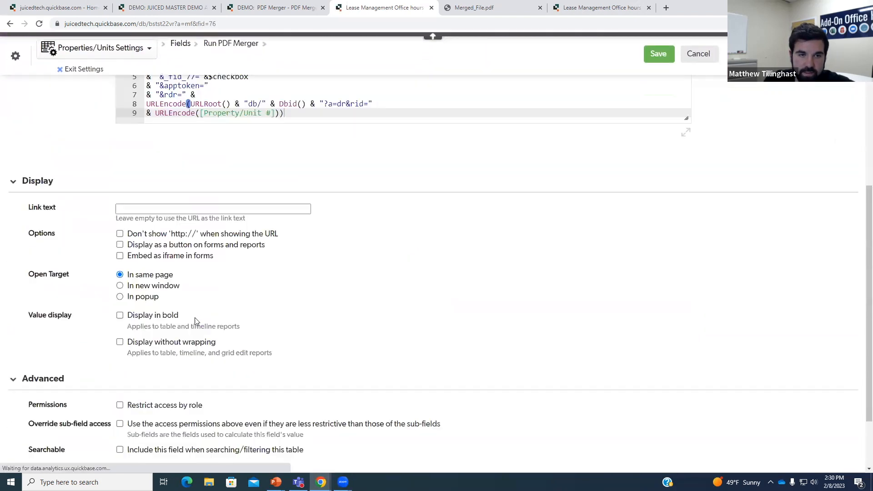
click(132, 208)
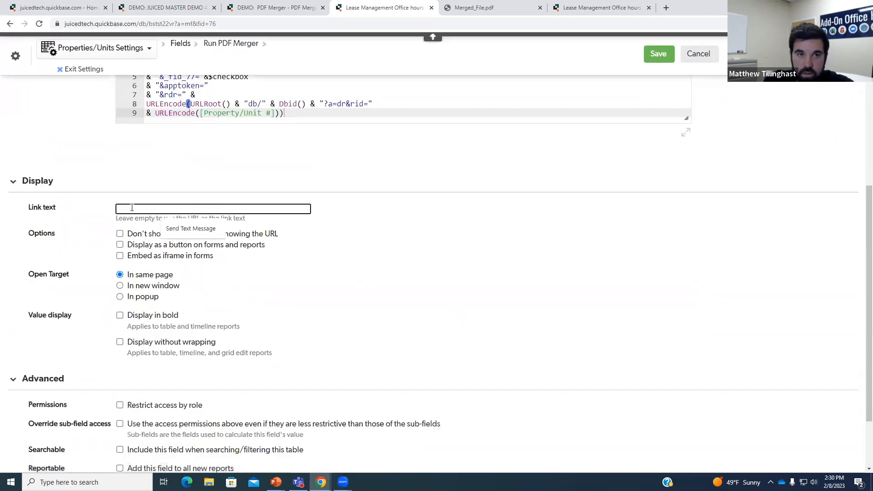
text(Run PDF Merger)
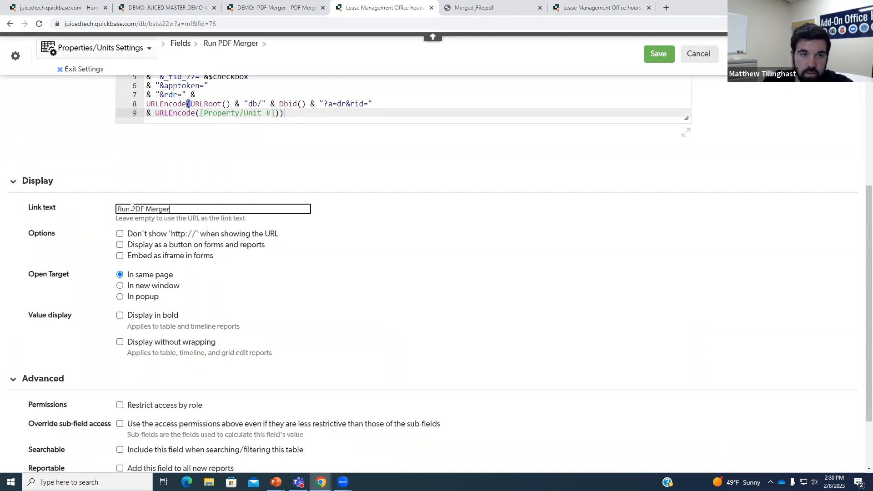
click(120, 245)
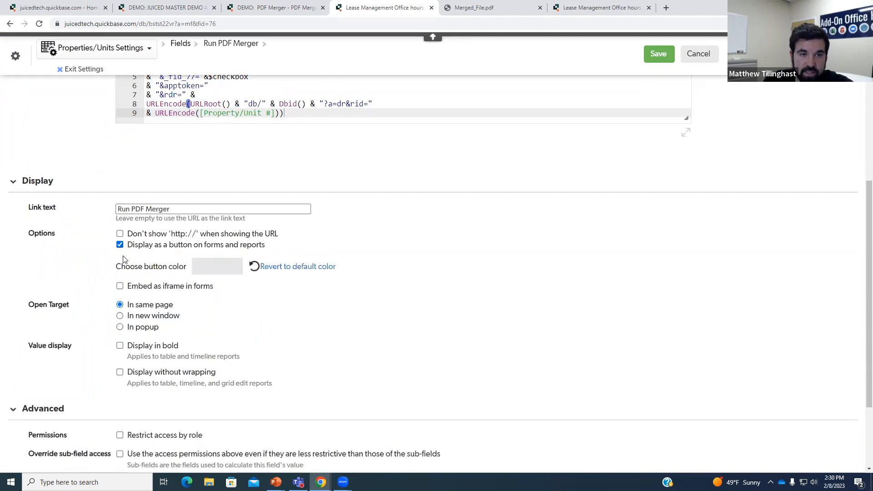
click(221, 270)
drag(201, 291, 264, 302)
click(354, 266)
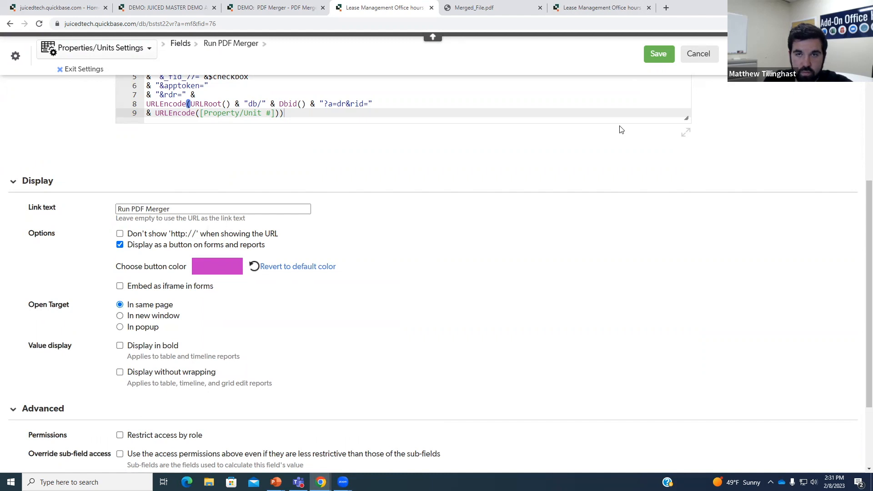
click(658, 55)
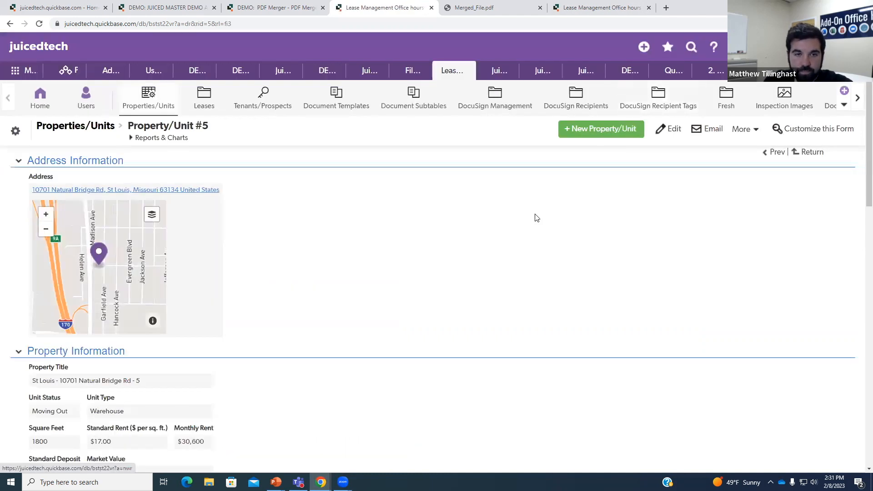
- Run the PDF merger on Property/Unit #5, then download and view the new 11:31 AM Merged_File.pdf revision
scroll(536, 218, down, 15)
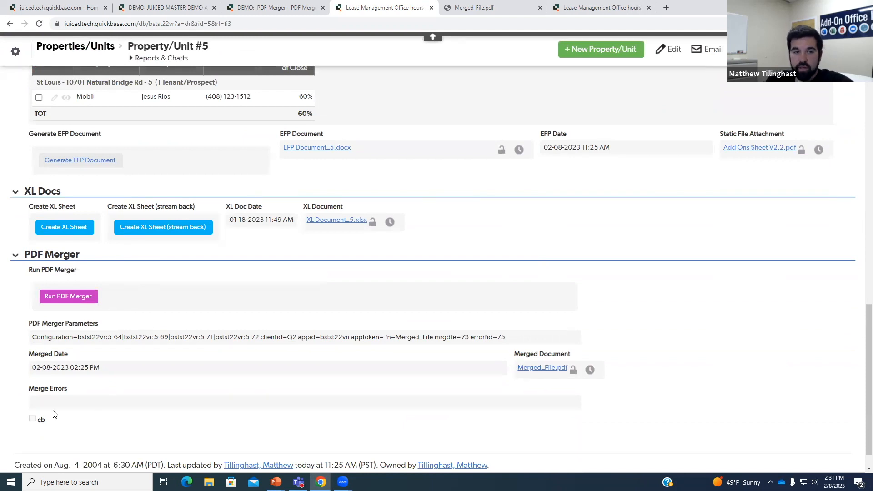
click(71, 301)
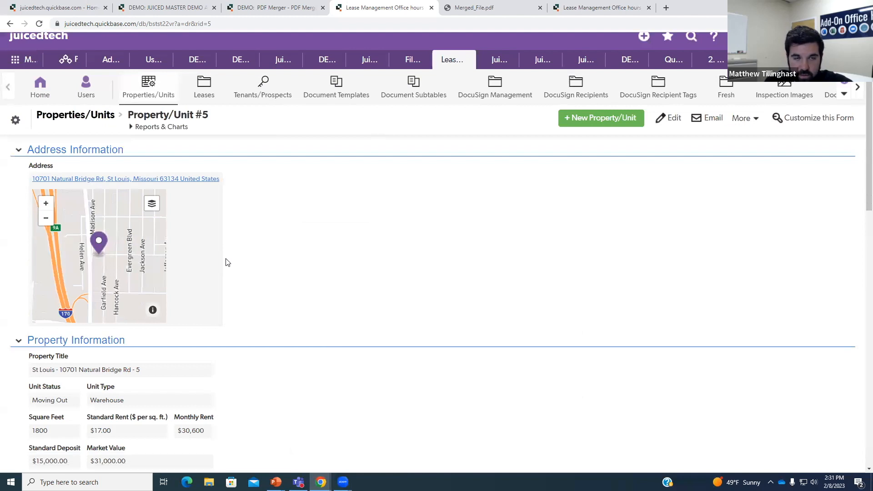
scroll(227, 262, down, 20)
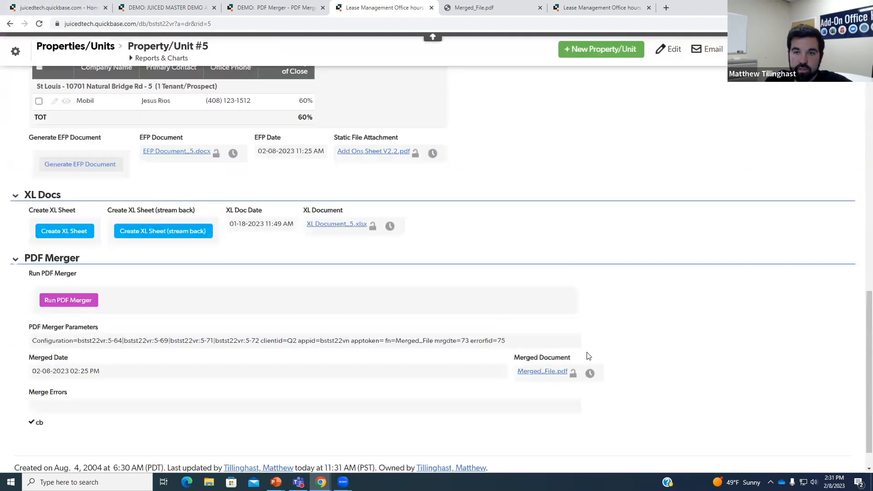
click(590, 373)
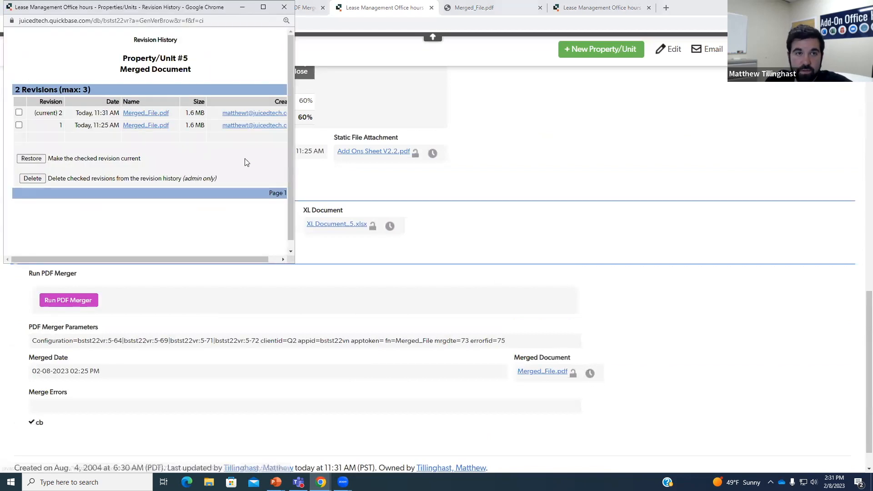
drag(293, 263, 397, 292)
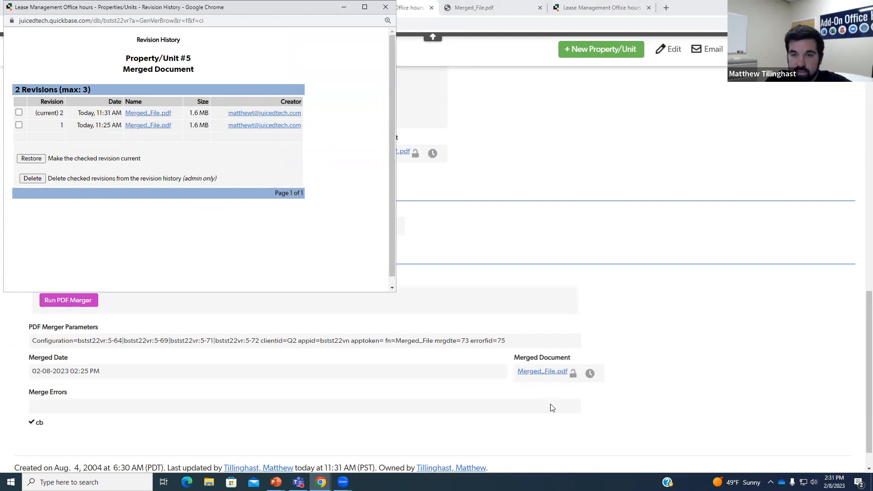
click(149, 113)
click(45, 460)
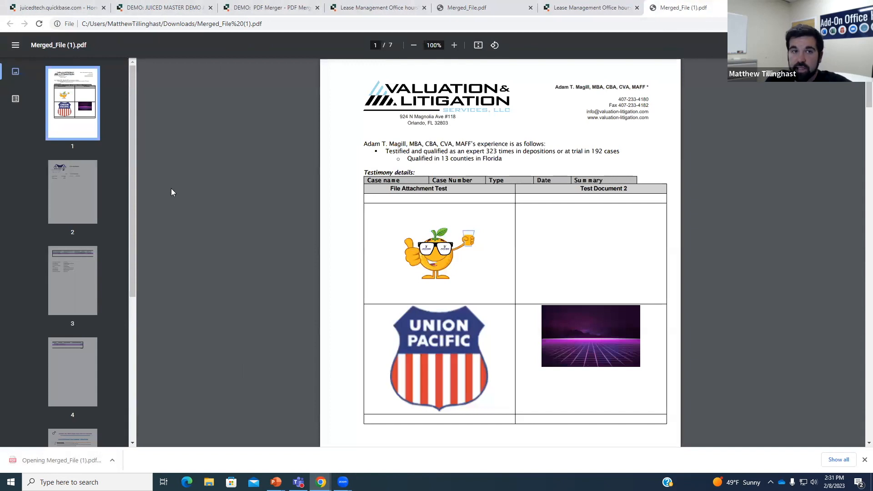
- Check merged PDF pages 2, 3, 4 and 6 (Signatures/Approvals), then return to the Property/Unit #5 record
click(76, 182)
click(79, 299)
click(76, 359)
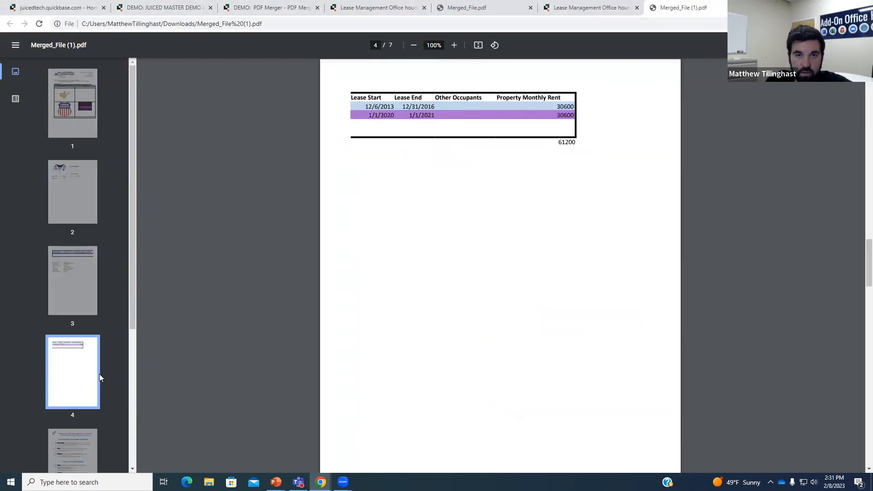
scroll(66, 385, down, 3)
click(76, 388)
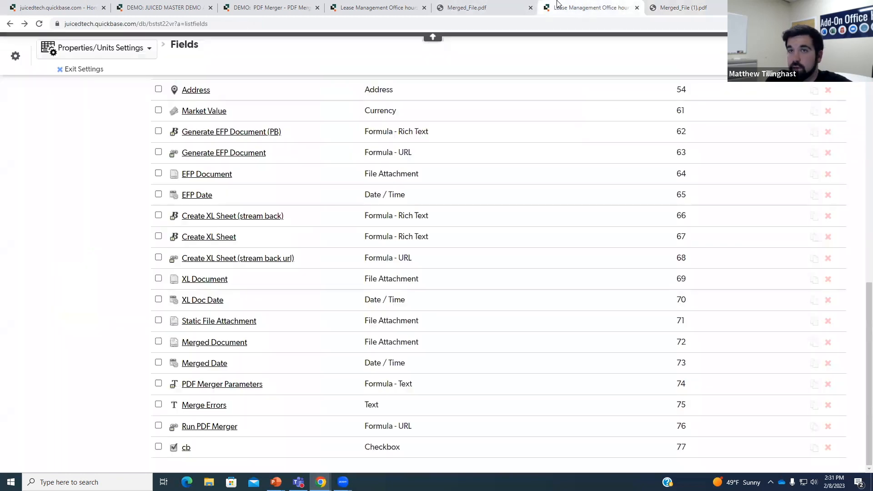
click(557, 7)
click(348, 7)
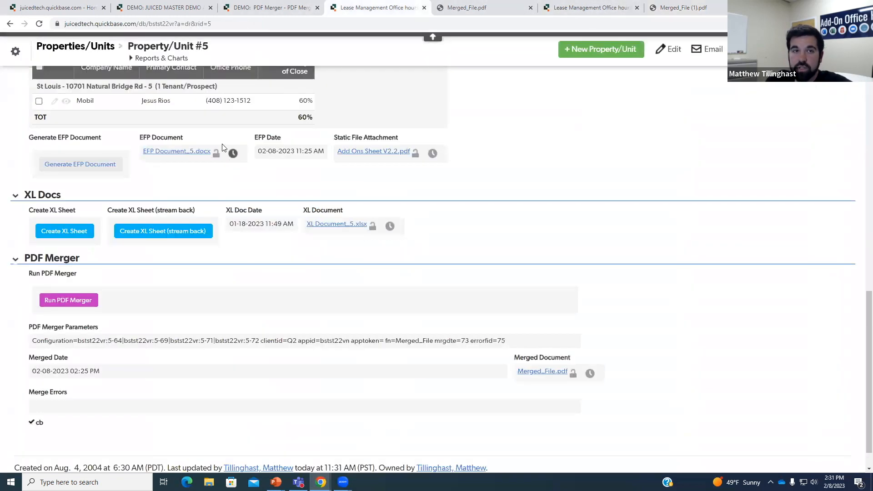
- Go from the all properties/units list to the Property/Unit #6 record
scroll(142, 108, up, 4)
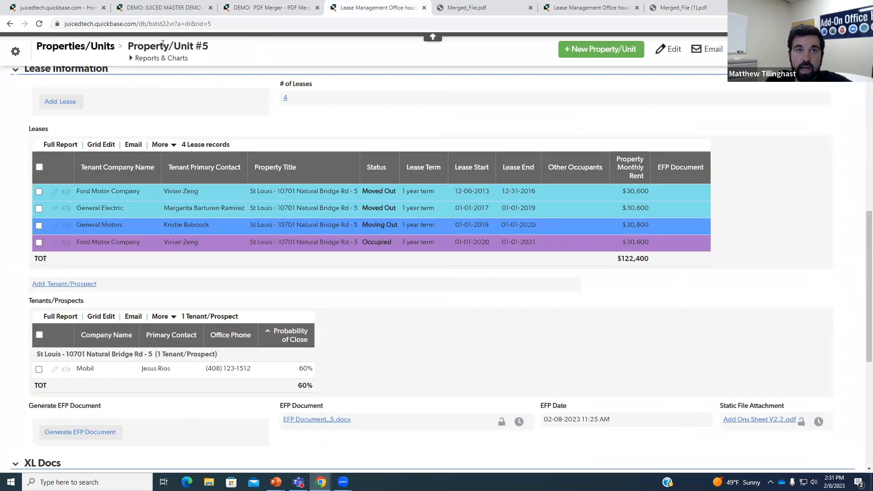
click(76, 47)
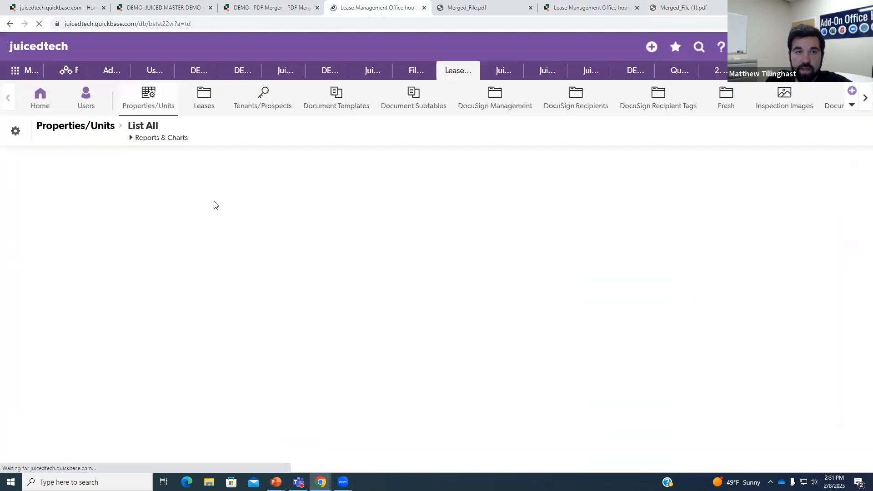
scroll(155, 241, down, 1)
scroll(99, 244, up, 1)
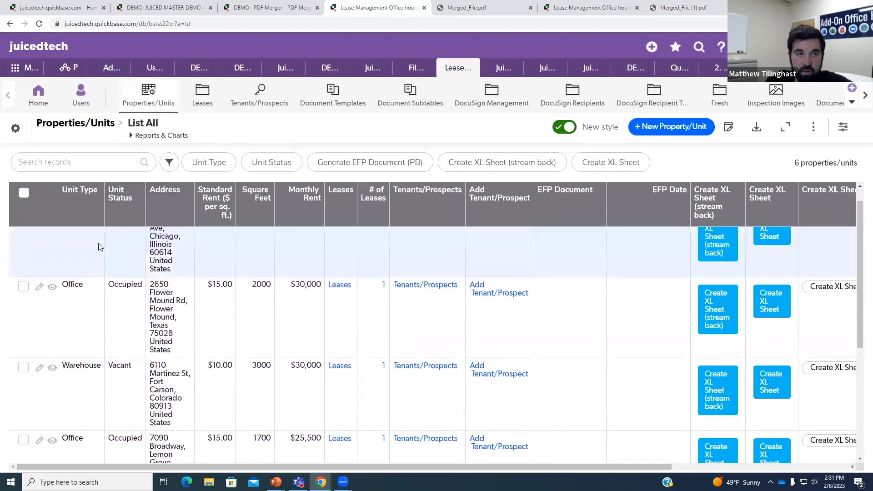
click(52, 236)
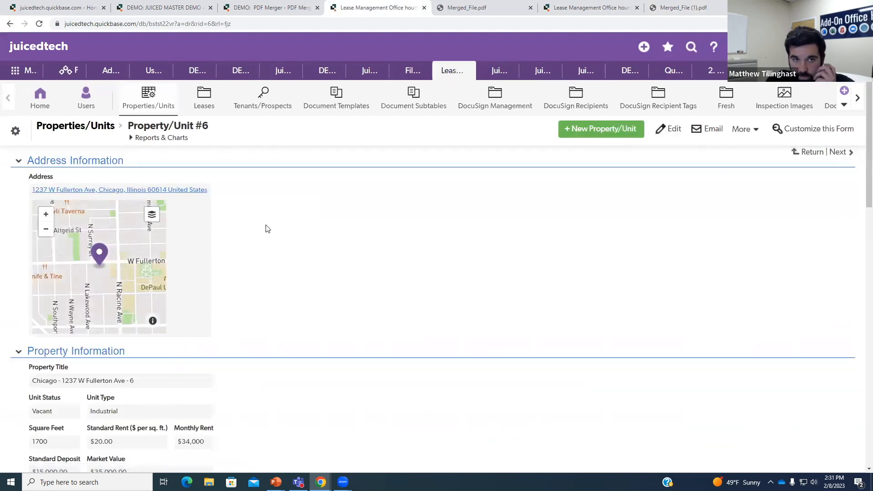
- Generate EFP Document_6.docx for Property/Unit #6
scroll(236, 152, down, 14)
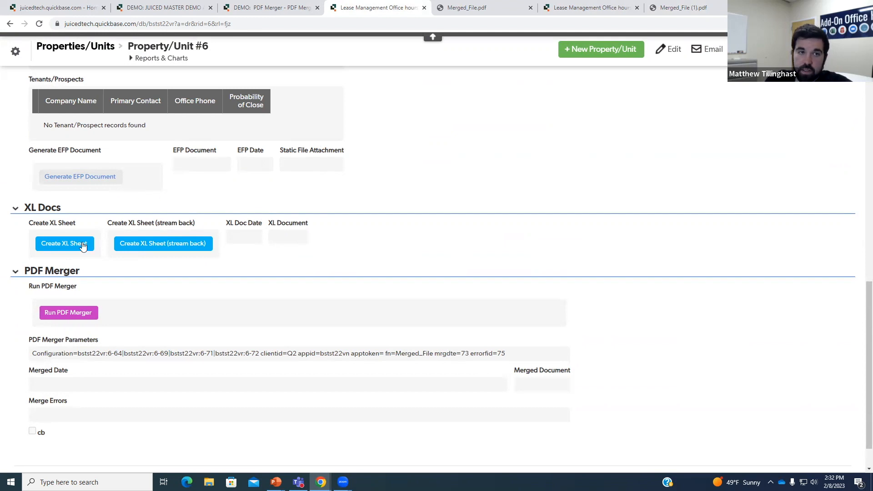
click(113, 179)
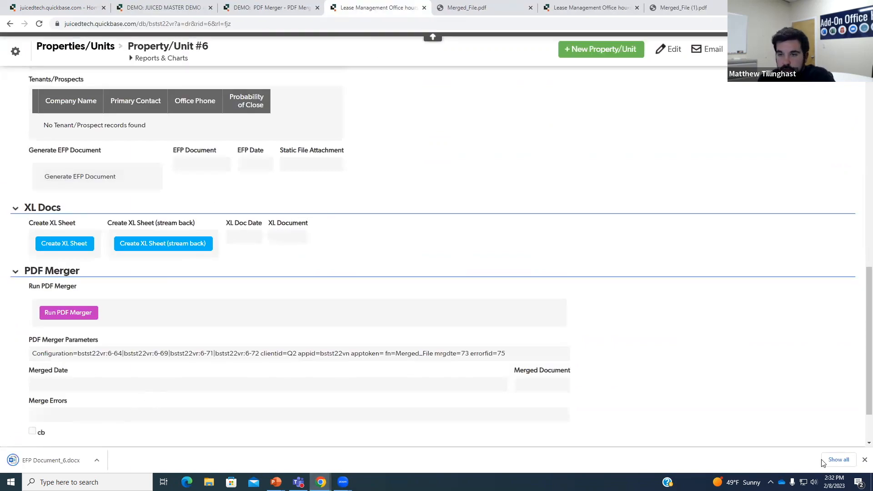
click(864, 460)
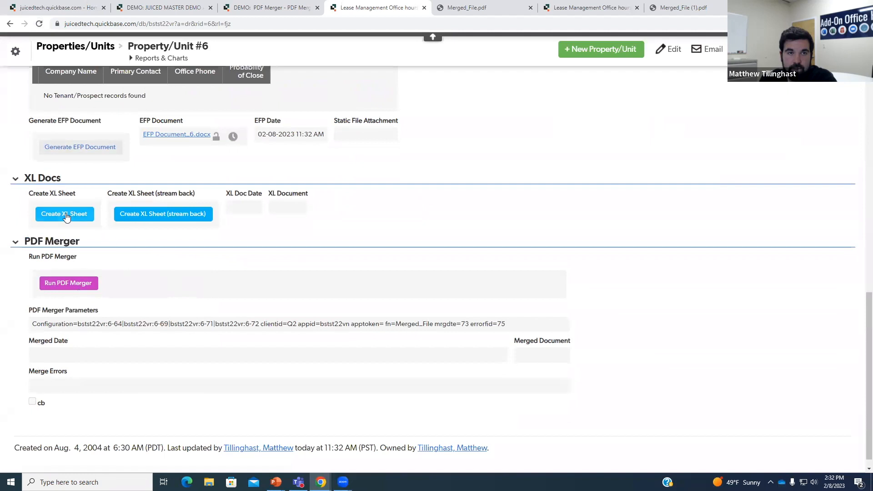
- Create XL Document_6.xlsx, reload the record, and start the PDF merger on it
click(66, 214)
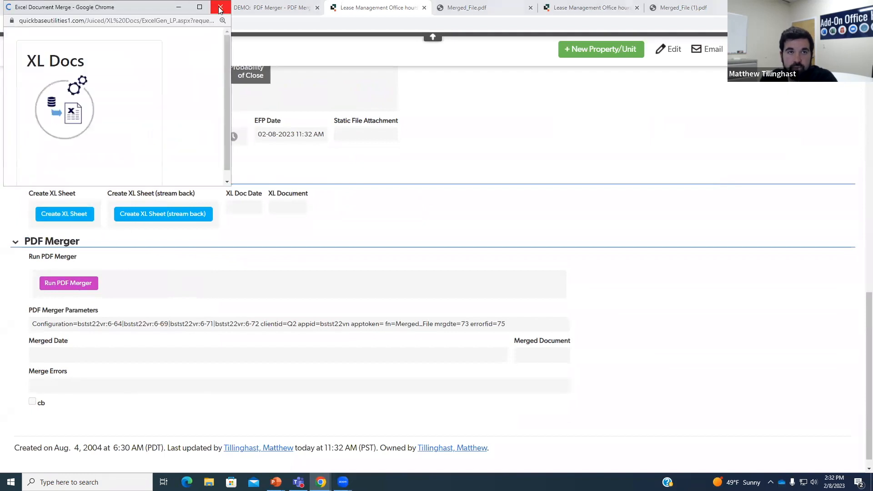
drag(228, 185, 301, 220)
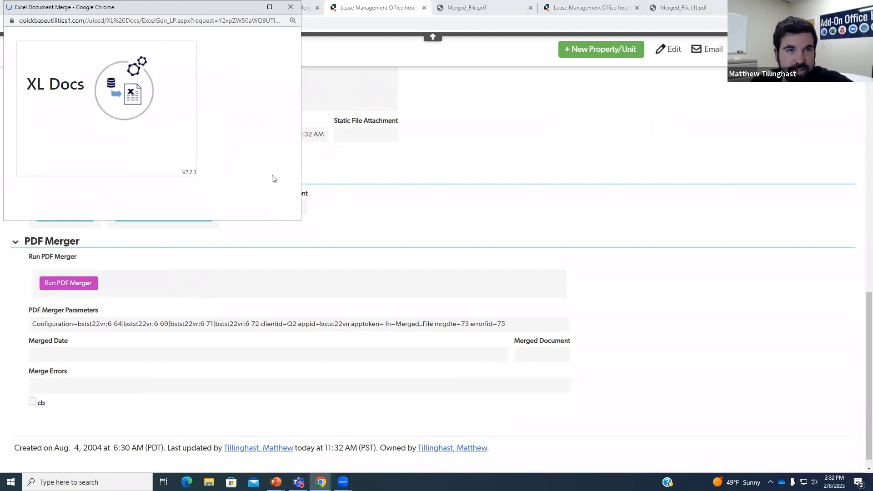
click(53, 171)
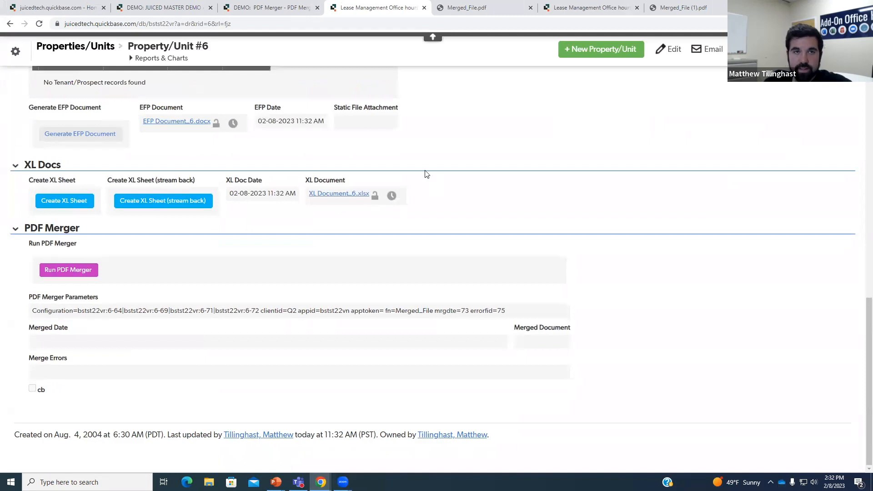
click(39, 23)
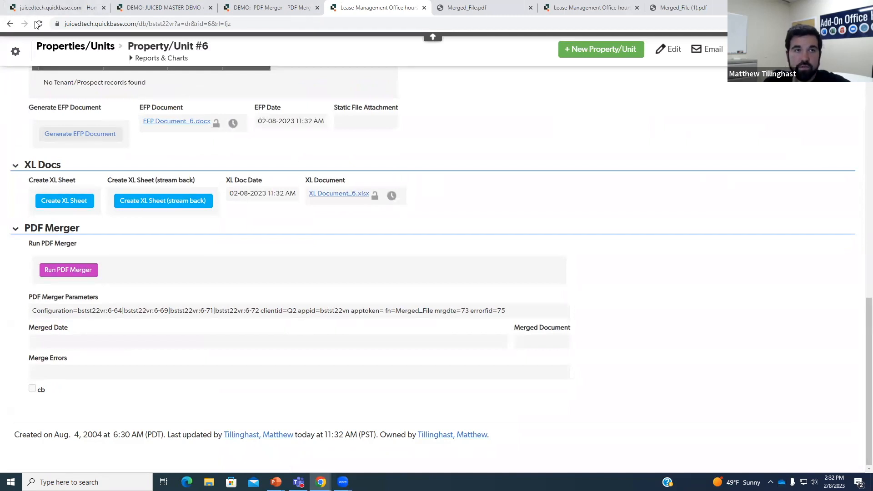
click(61, 270)
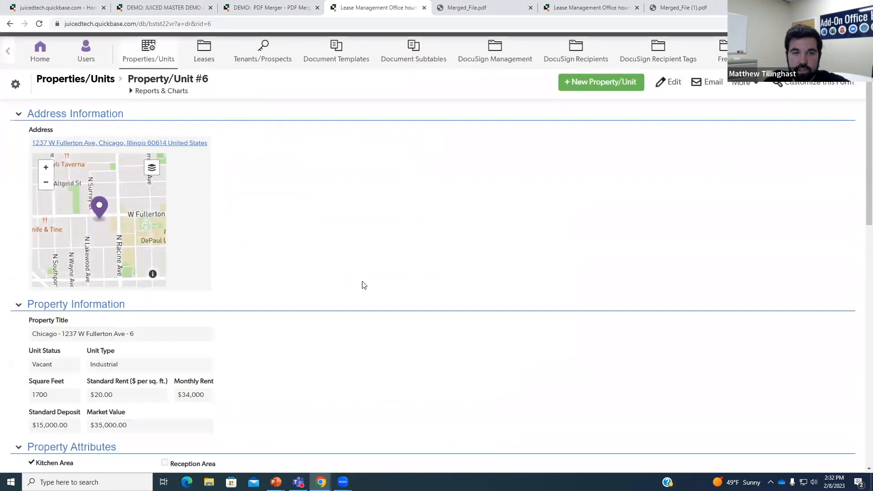
- Close the two earlier Merged_File PDF tabs and return to the Property/Unit #6 record
scroll(462, 345, down, 12)
scroll(483, 357, down, 4)
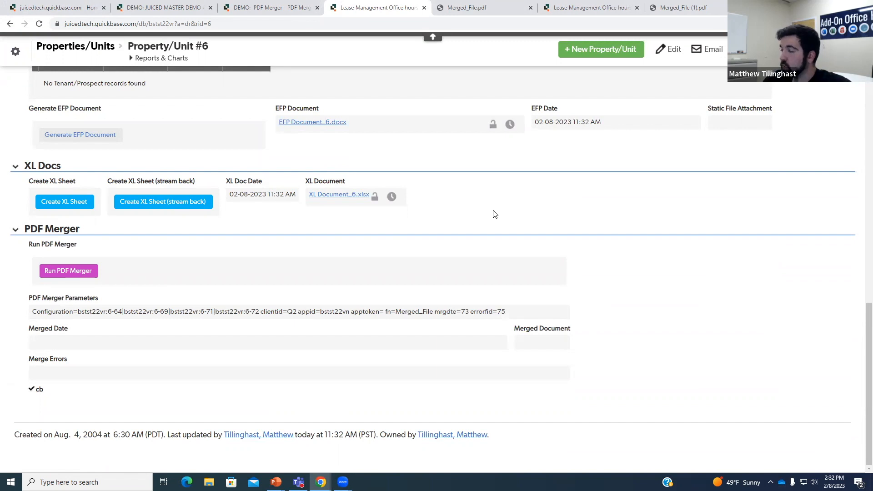
click(464, 6)
click(532, 8)
click(568, 8)
click(638, 7)
click(395, 4)
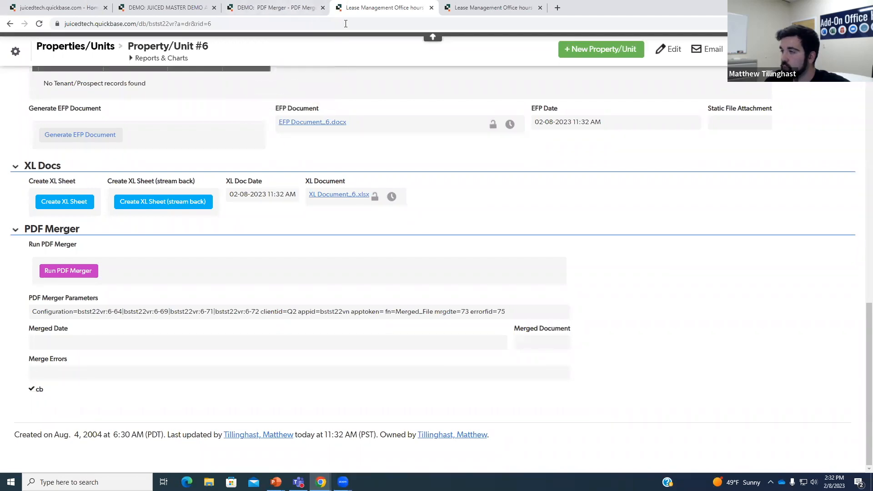
- Bring up the PDF Merger Parameters field's options on the Property/Unit #6 form
click(475, 12)
click(387, 7)
right_click(81, 303)
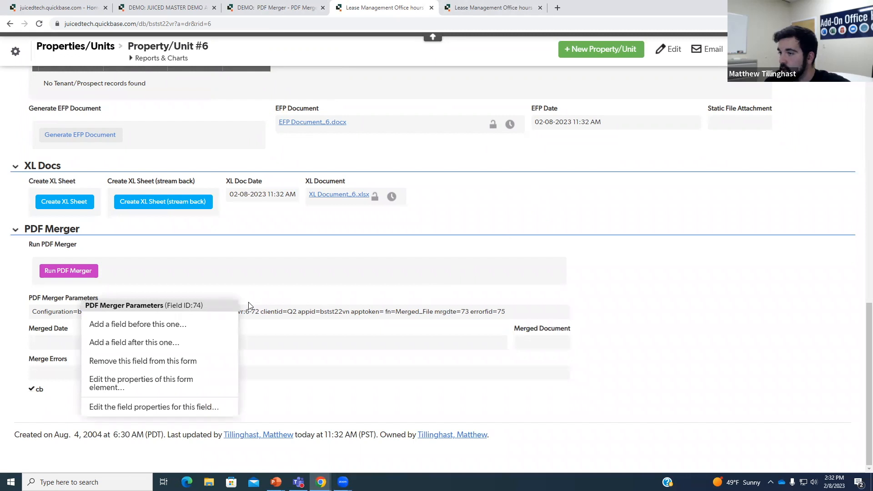
click(230, 309)
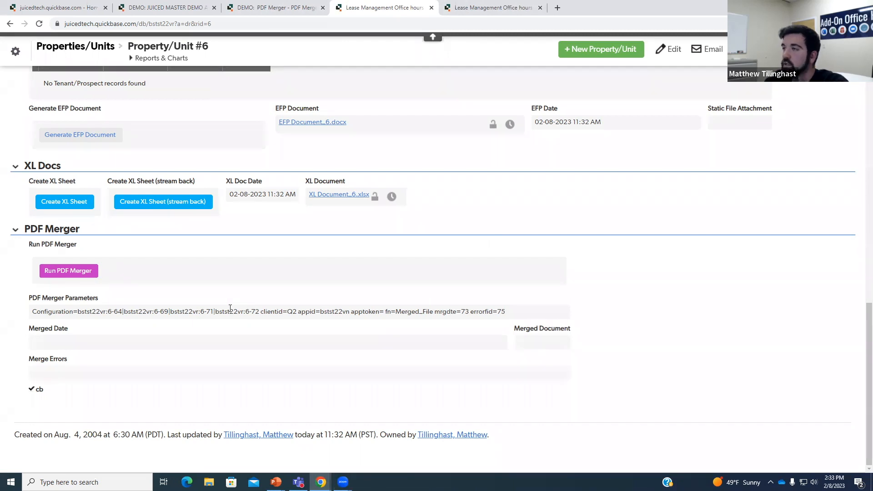
right_click(104, 306)
click(162, 409)
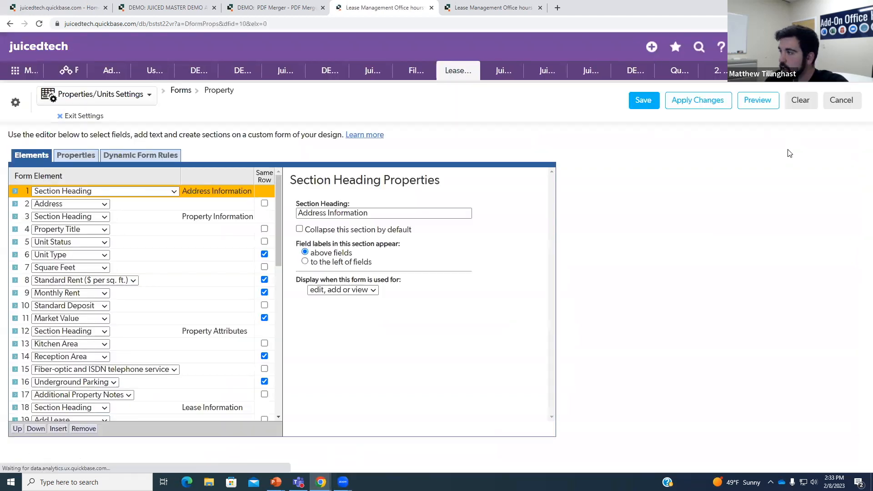
scroll(146, 255, down, 9)
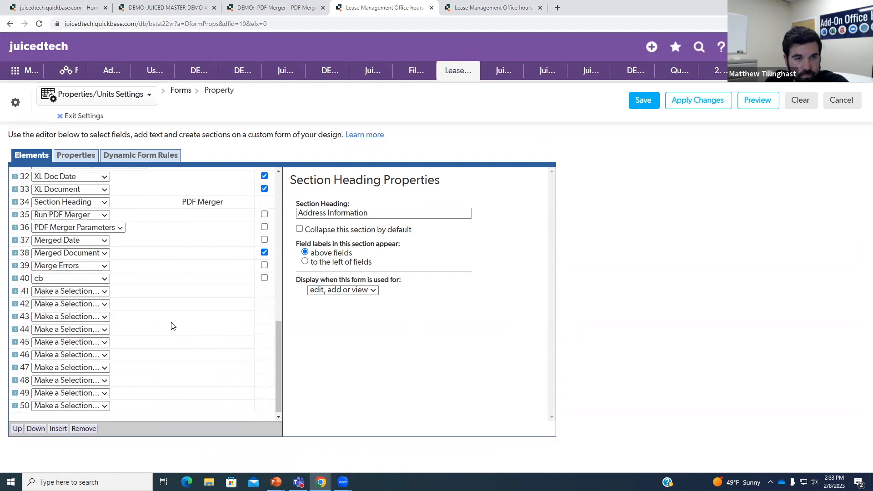
click(151, 253)
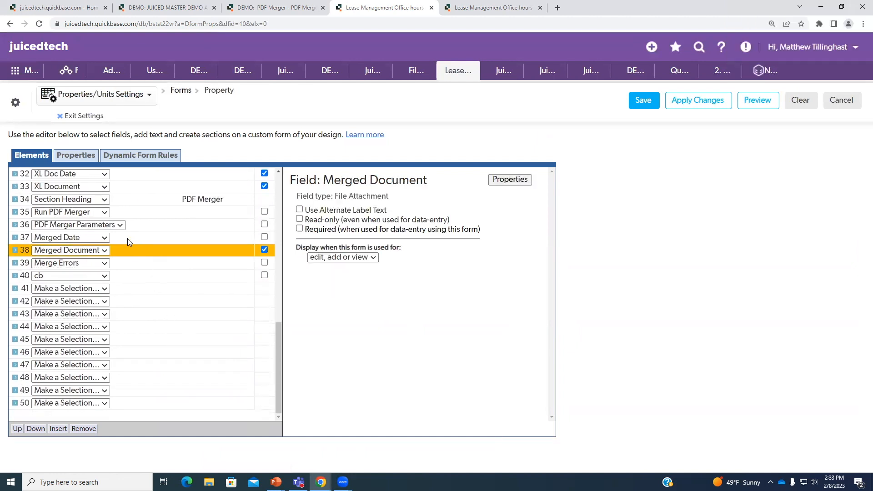
click(129, 266)
click(141, 226)
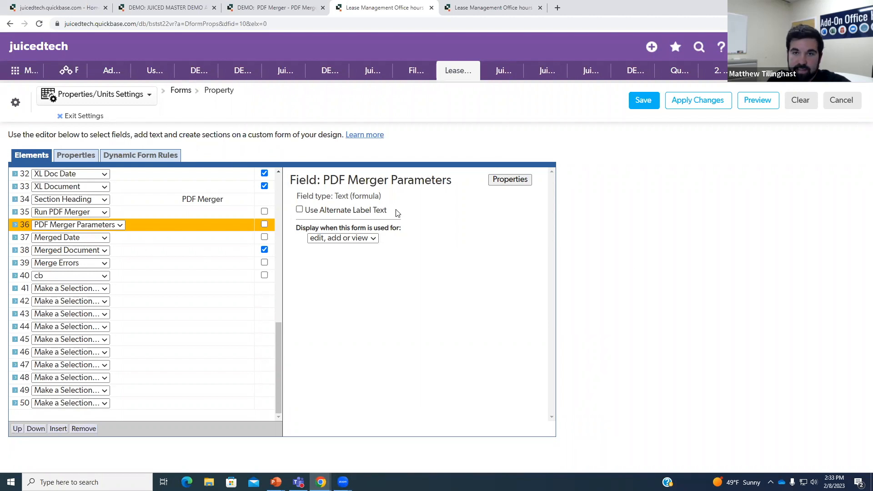
click(91, 116)
scroll(248, 255, down, 4)
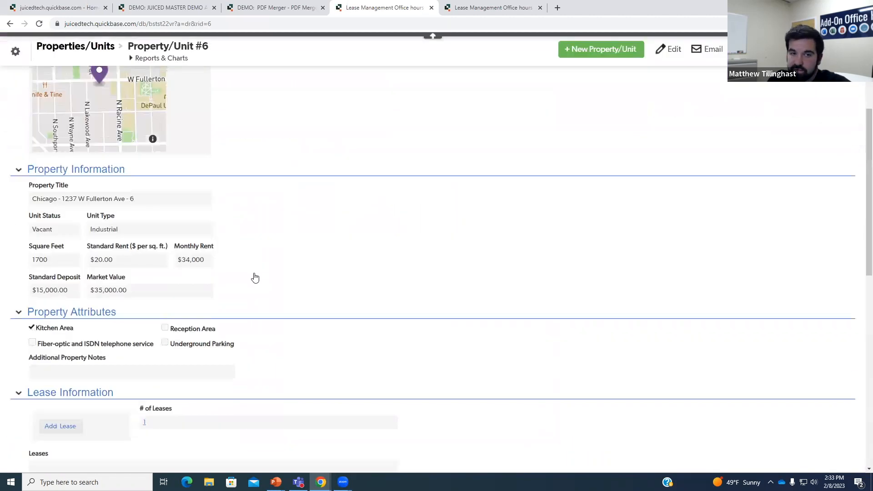
- Put the Property/Unit #6 record into edit mode
scroll(255, 277, down, 10)
right_click(127, 338)
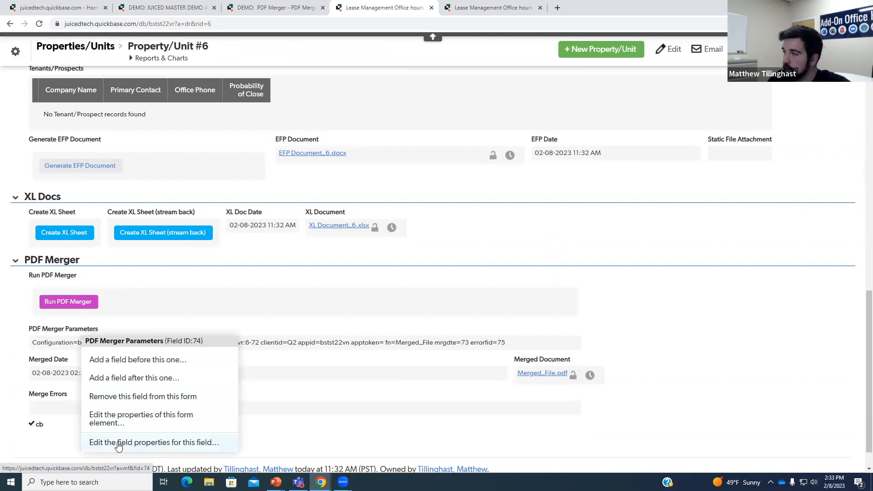
click(674, 50)
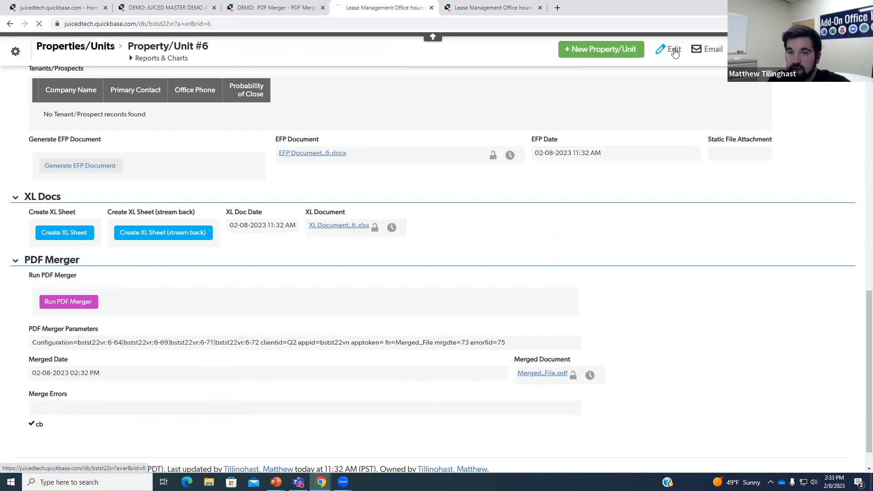
- Inspect the bstst22vr:6-71 configuration value, then go to the PDF Merger Parameters field settings
scroll(446, 252, down, 15)
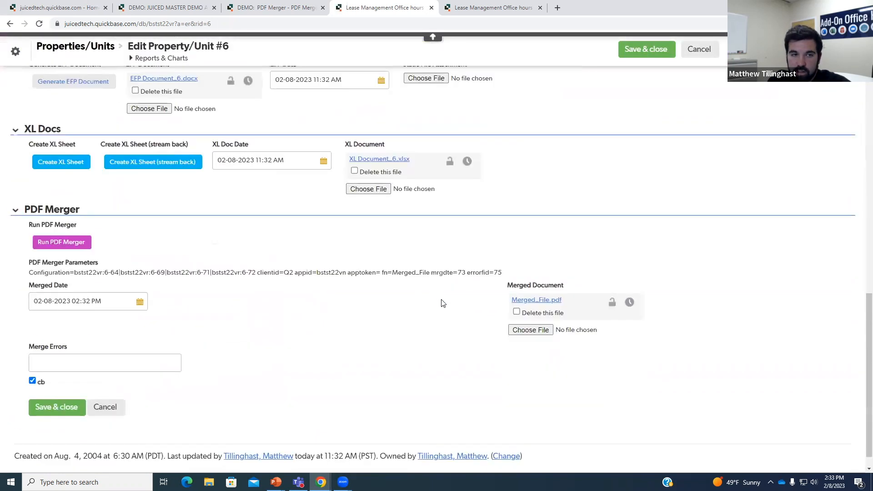
triple_click(57, 273)
click(230, 275)
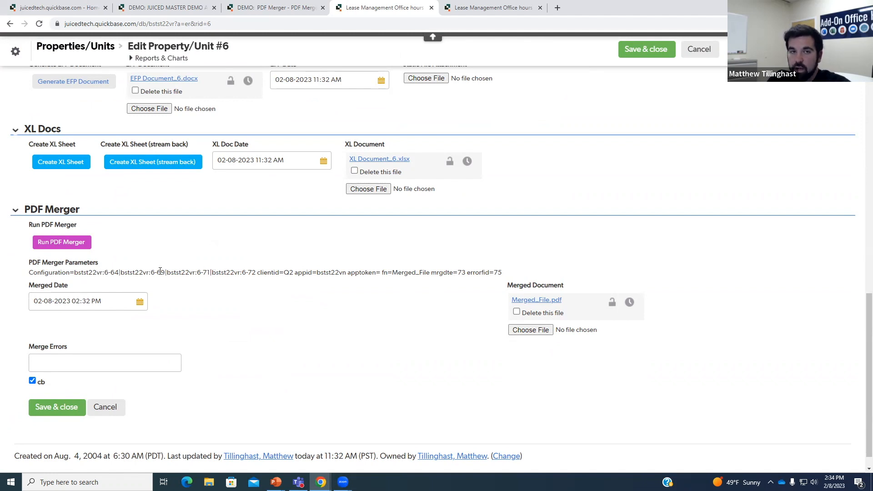
drag(168, 272, 180, 273)
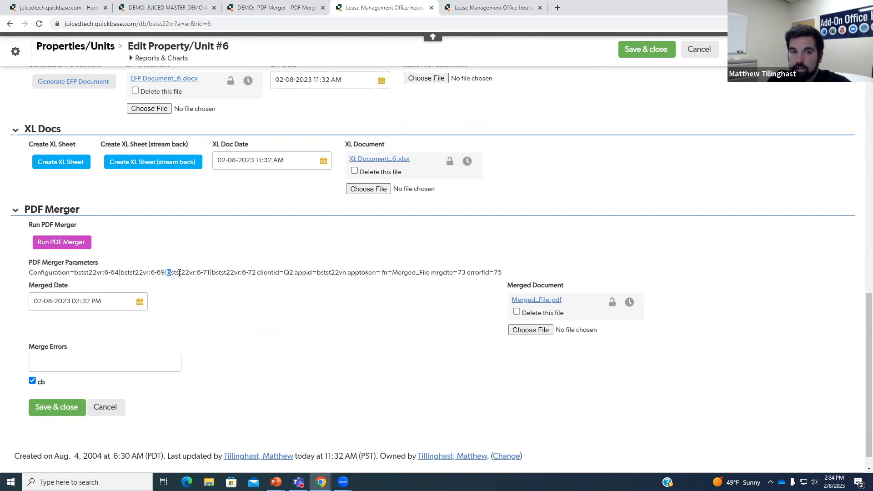
right_click(67, 272)
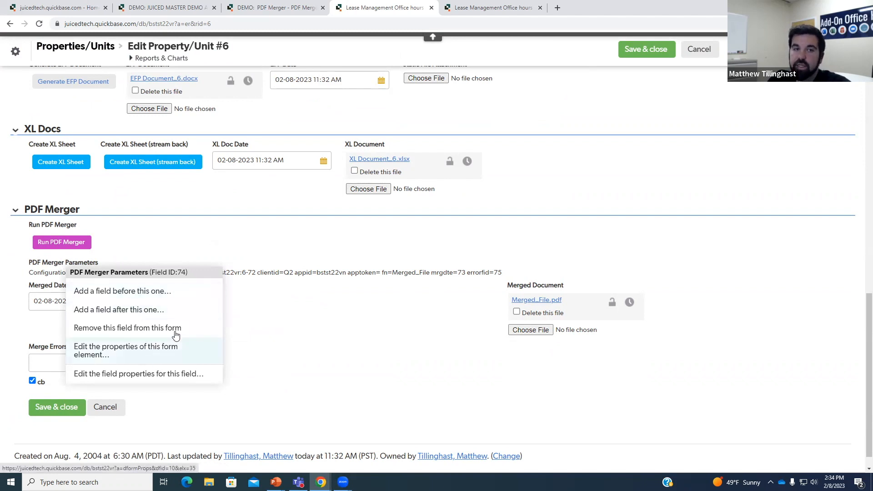
click(119, 374)
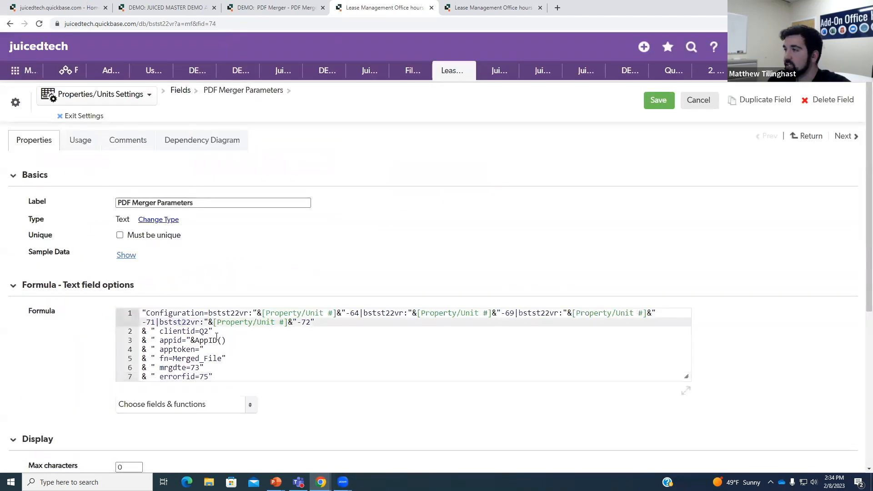
- Review the formula's appid line, exit field settings, and cancel the Property/Unit #6 edit
click(298, 341)
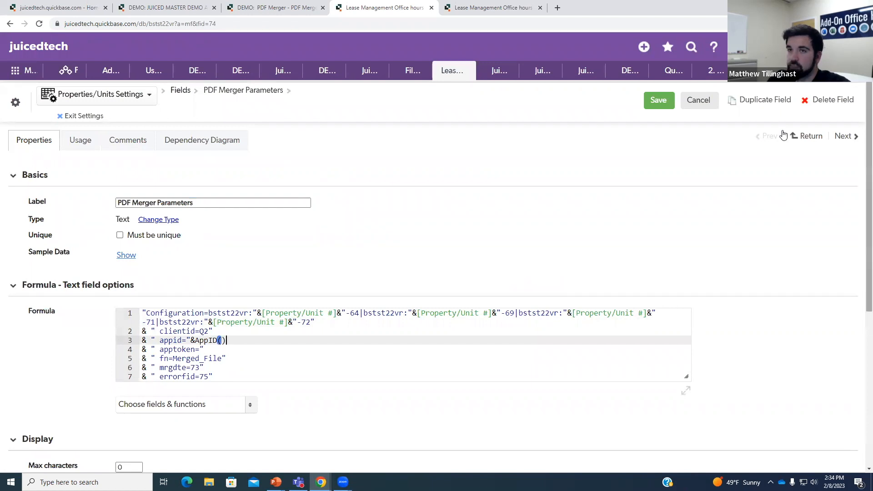
click(86, 117)
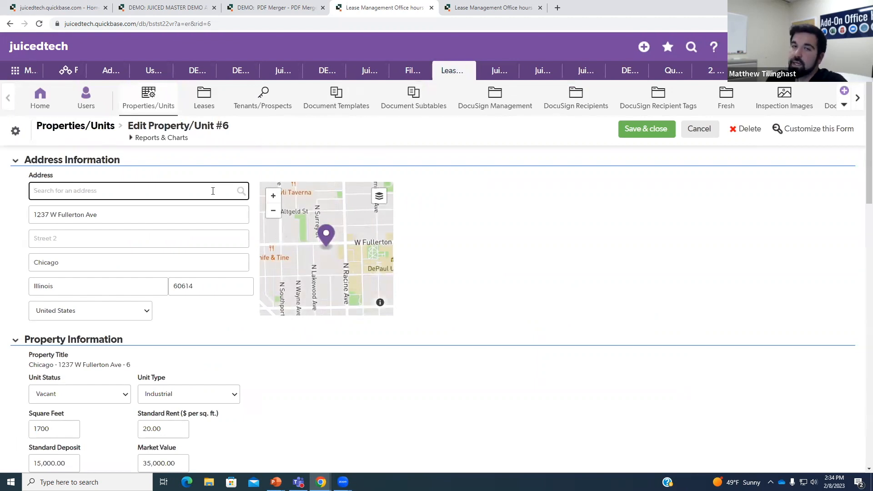
click(698, 130)
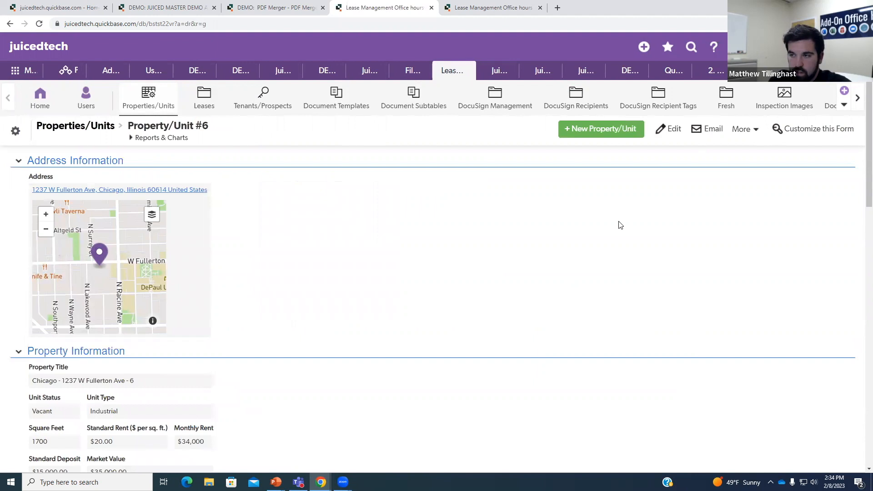
- Download Property/Unit #6's Merged_File.pdf attachment and view it as Merged_File (2).pdf
scroll(524, 263, down, 15)
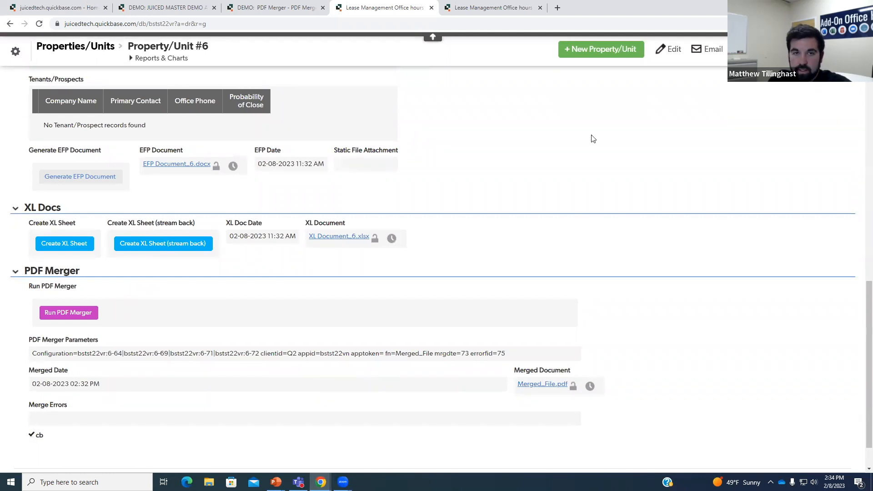
click(561, 386)
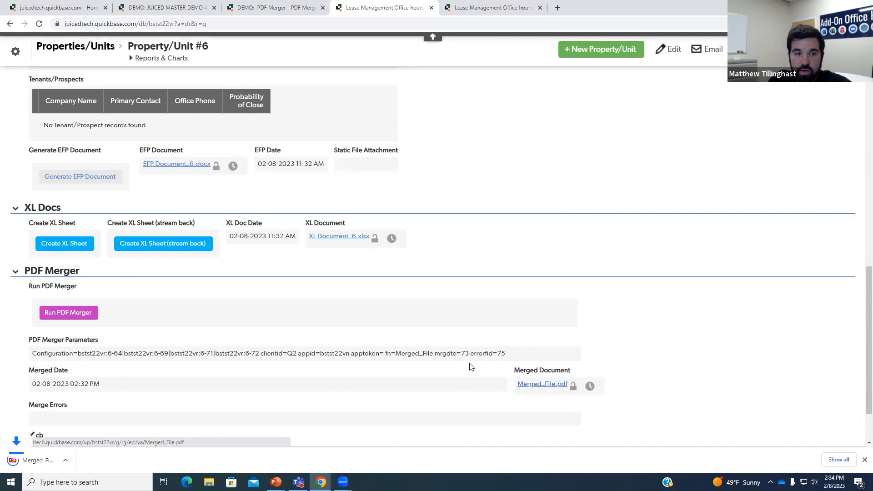
click(63, 460)
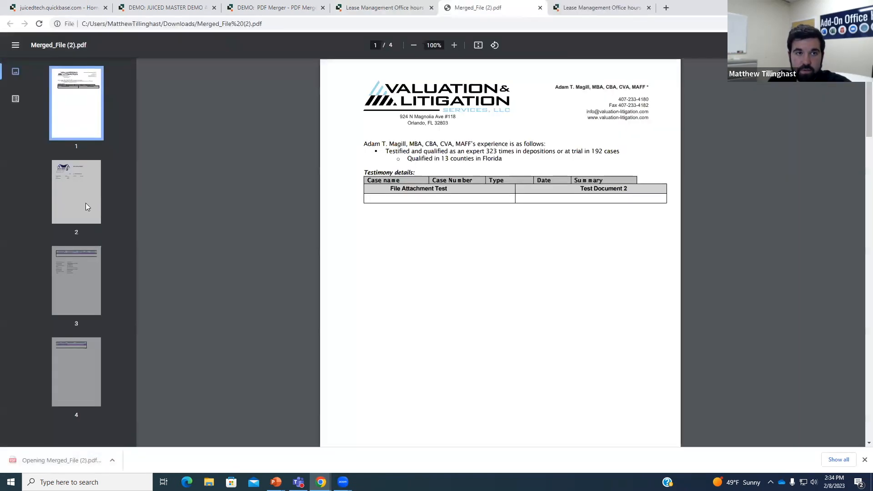
click(85, 202)
click(75, 296)
click(81, 352)
click(85, 291)
click(91, 380)
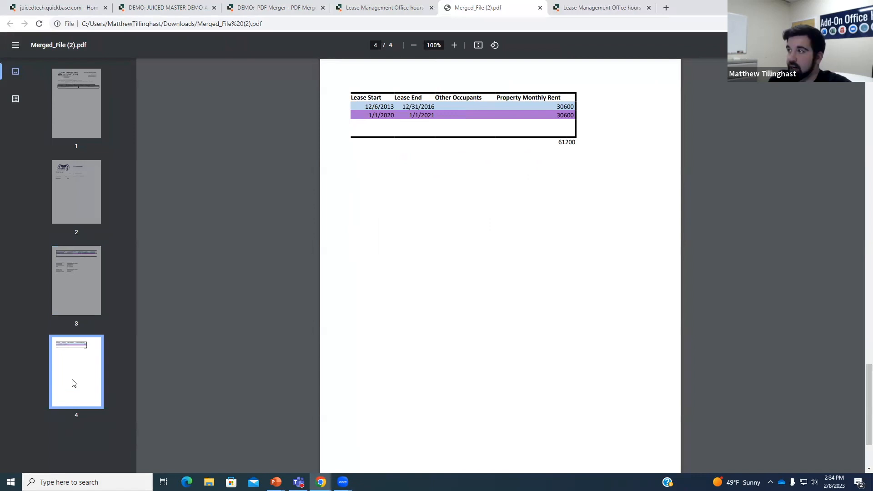
click(540, 8)
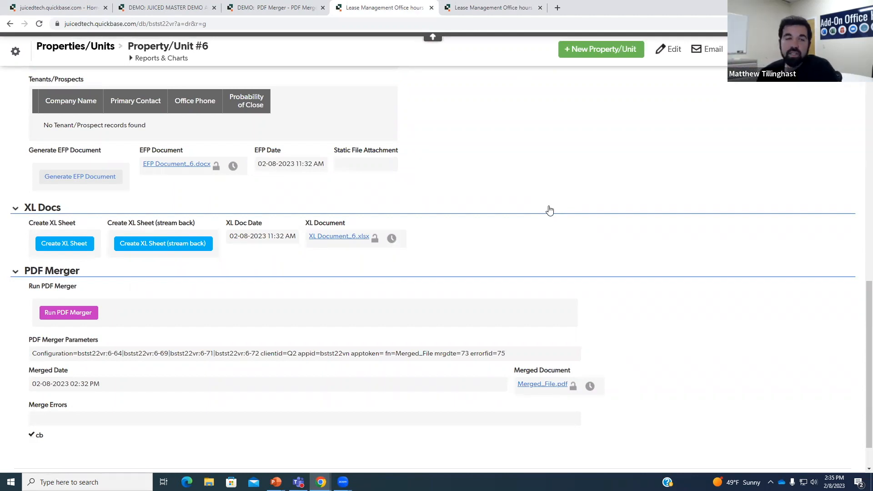
- Cycle through the Quickbase and demo app tabs, then dock the PDF Merger features help page, zoomed out
click(491, 7)
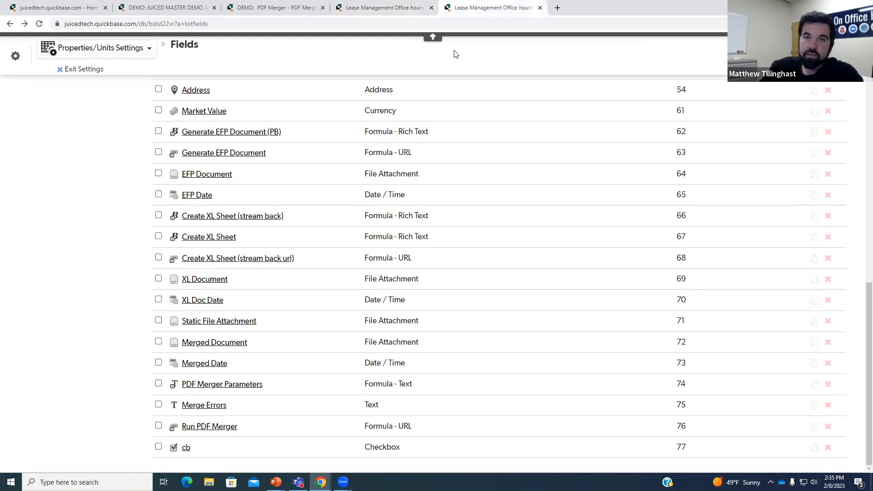
click(304, 4)
click(219, 5)
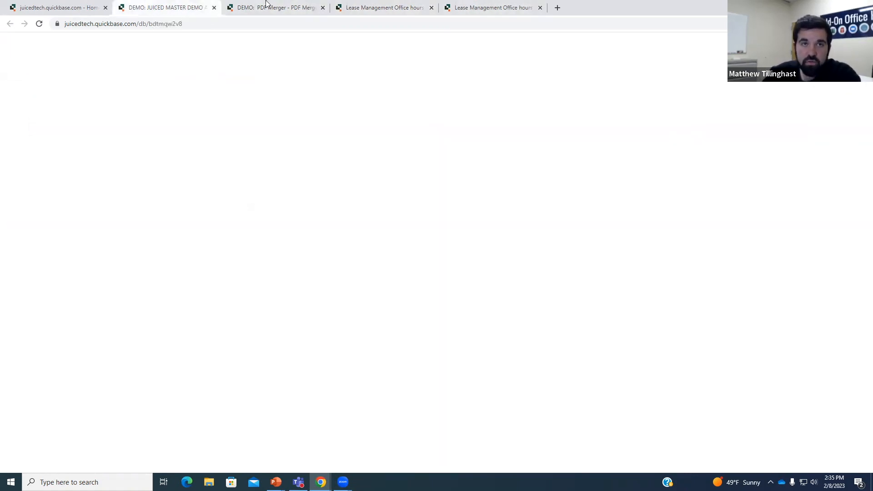
click(355, 5)
click(492, 8)
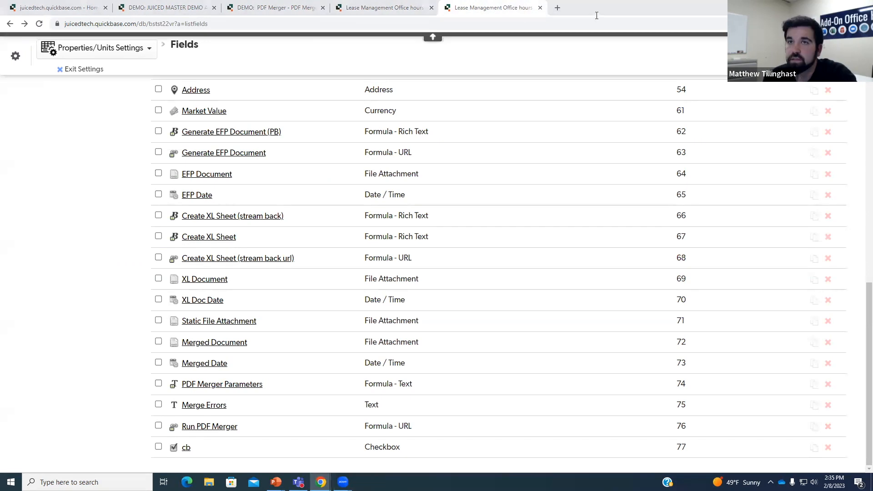
drag(597, 15, 595, 10)
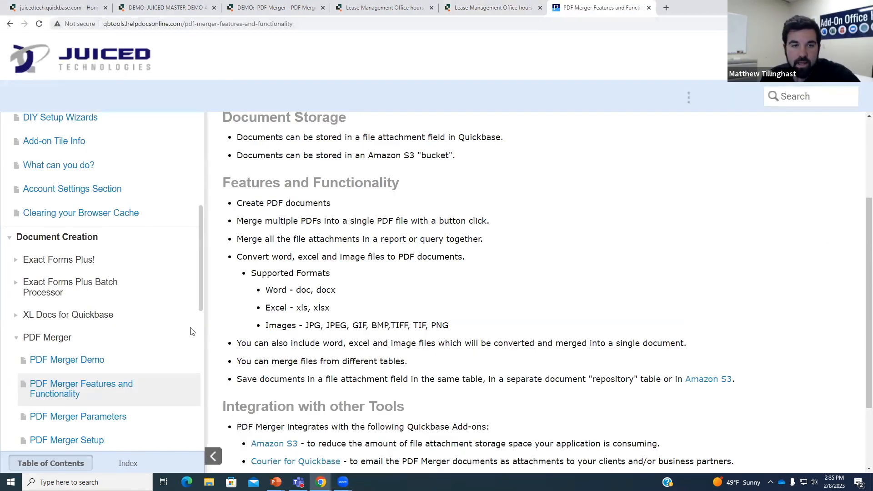
key(ctrl+minus)
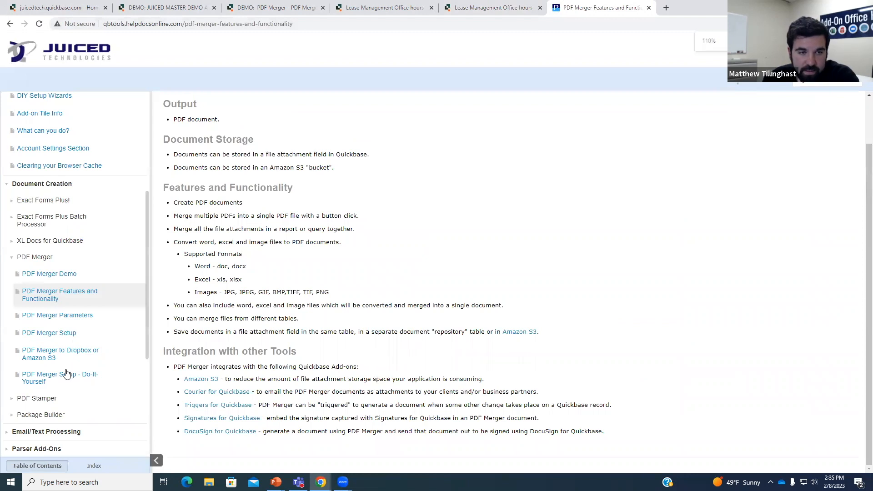
- Navigate via PDF Merger Setup - Do-It-Yourself to the PDF Merger Parameters help page
click(66, 374)
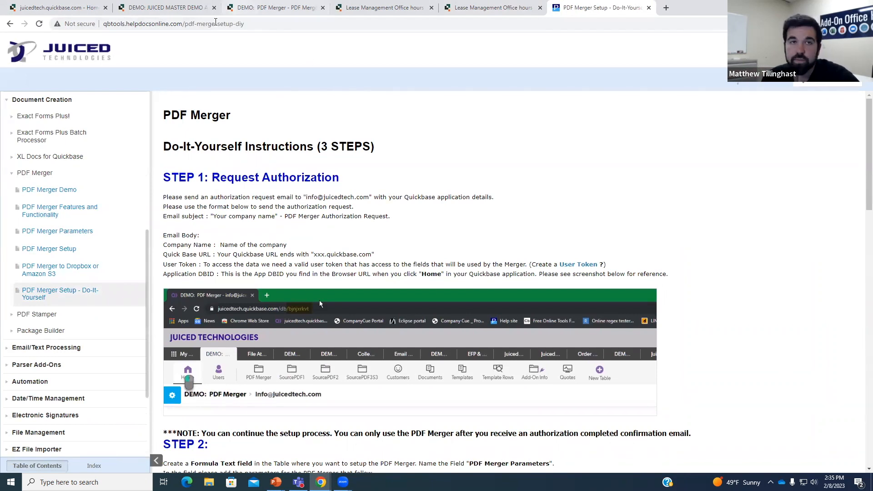
click(208, 25)
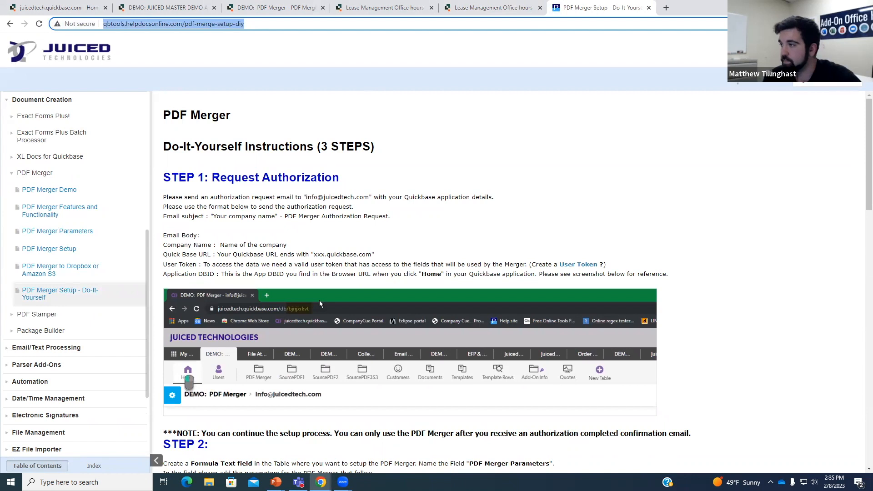
click(319, 304)
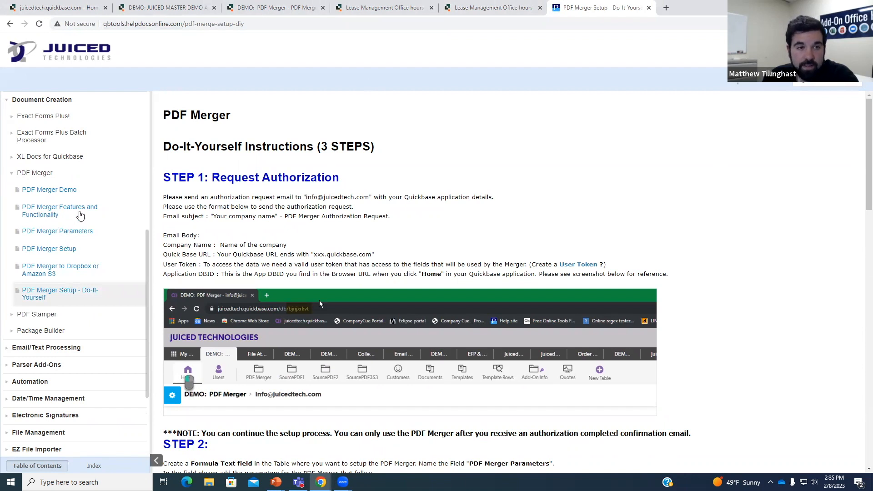
click(77, 232)
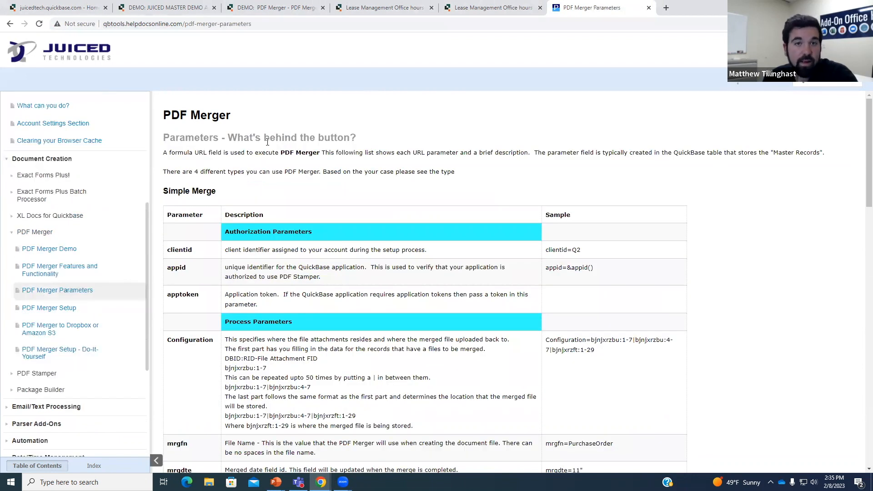
- Scroll through the parameters tables down to the Merge Using a Query section
scroll(226, 184, down, 1)
drag(161, 146, 226, 149)
scroll(246, 163, down, 1)
scroll(189, 196, down, 5)
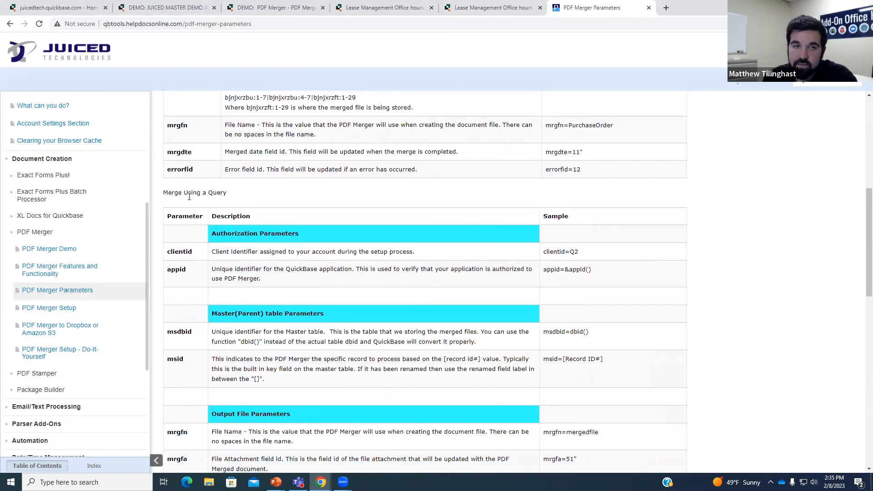
drag(167, 193, 246, 199)
click(328, 246)
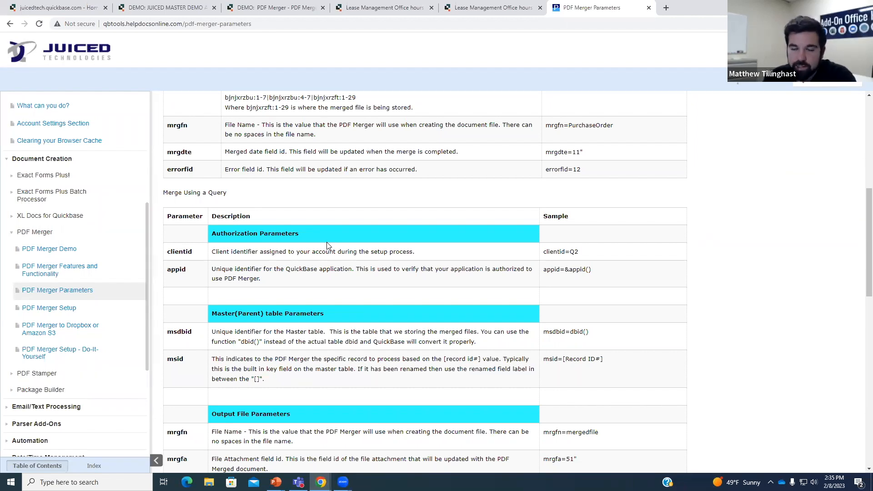
- Go to the PDF Merger to Dropbox or Amazon S3 page and scroll through it
click(68, 329)
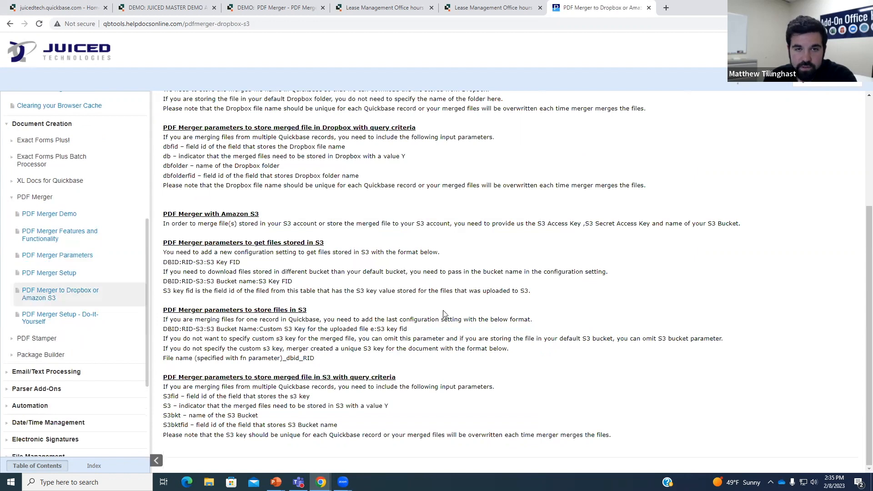
scroll(369, 248, up, 2)
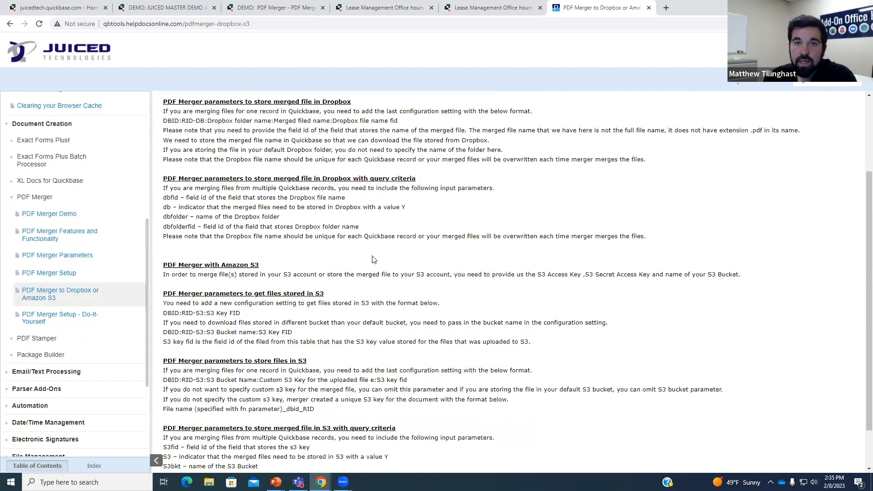
scroll(390, 262, up, 1)
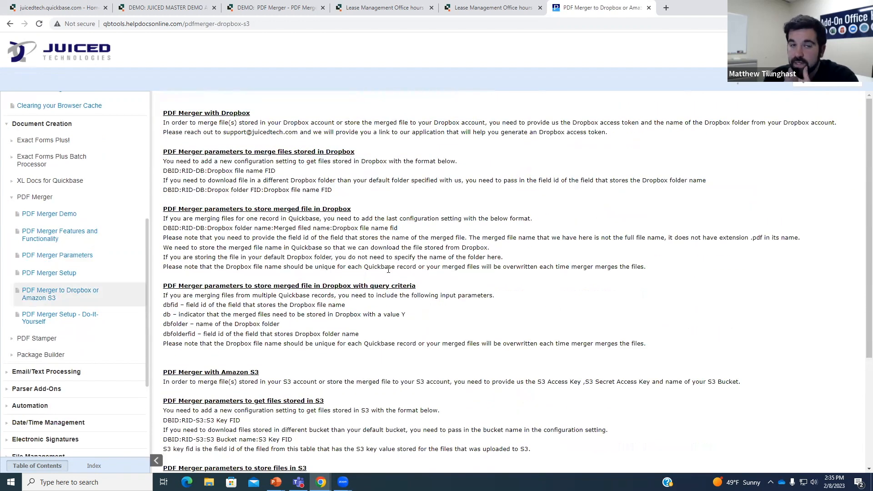
scroll(391, 273, down, 2)
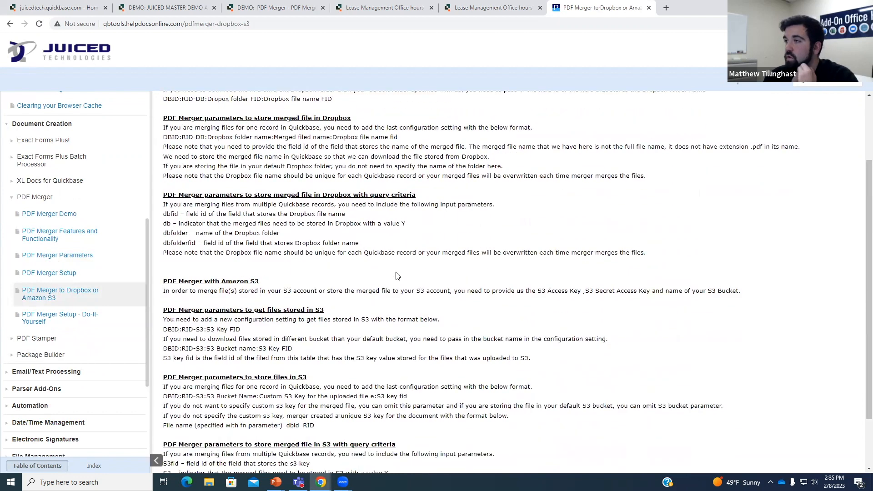